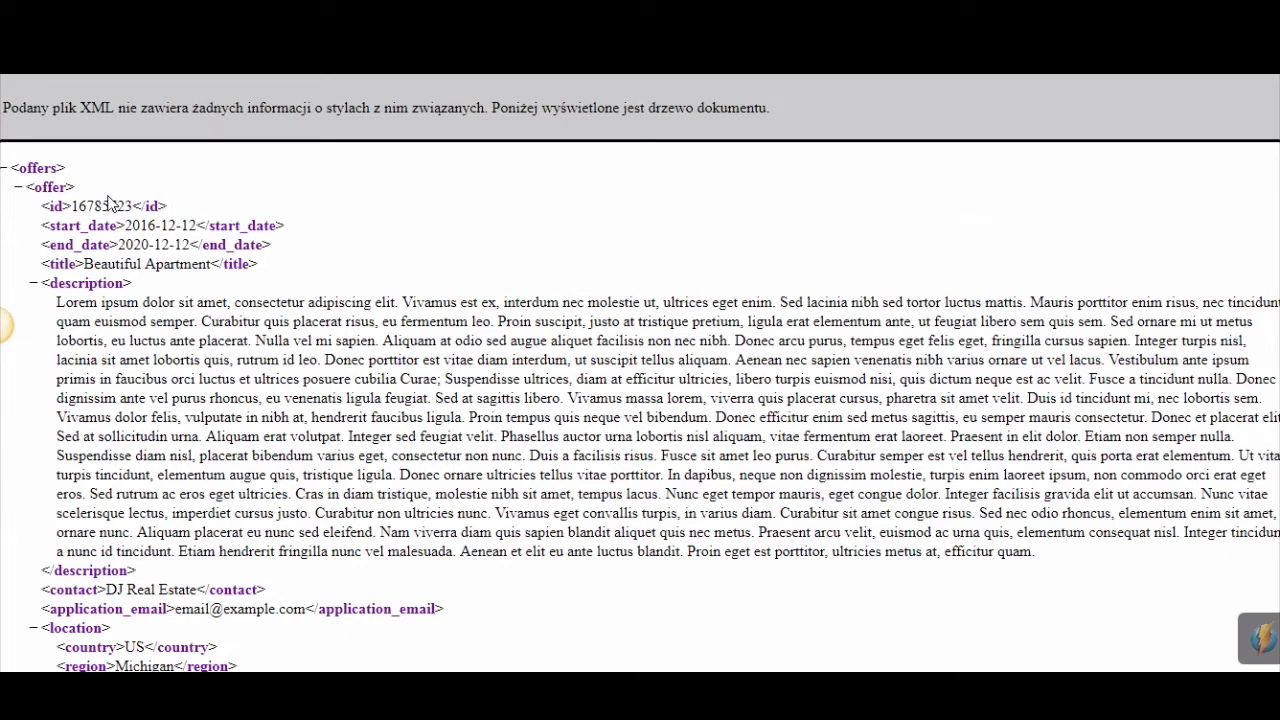
# Examine the XML feed's offer structure, collapsing and re-expanding the first offer and reading down to its specification elements.
pyautogui.click(18, 187)
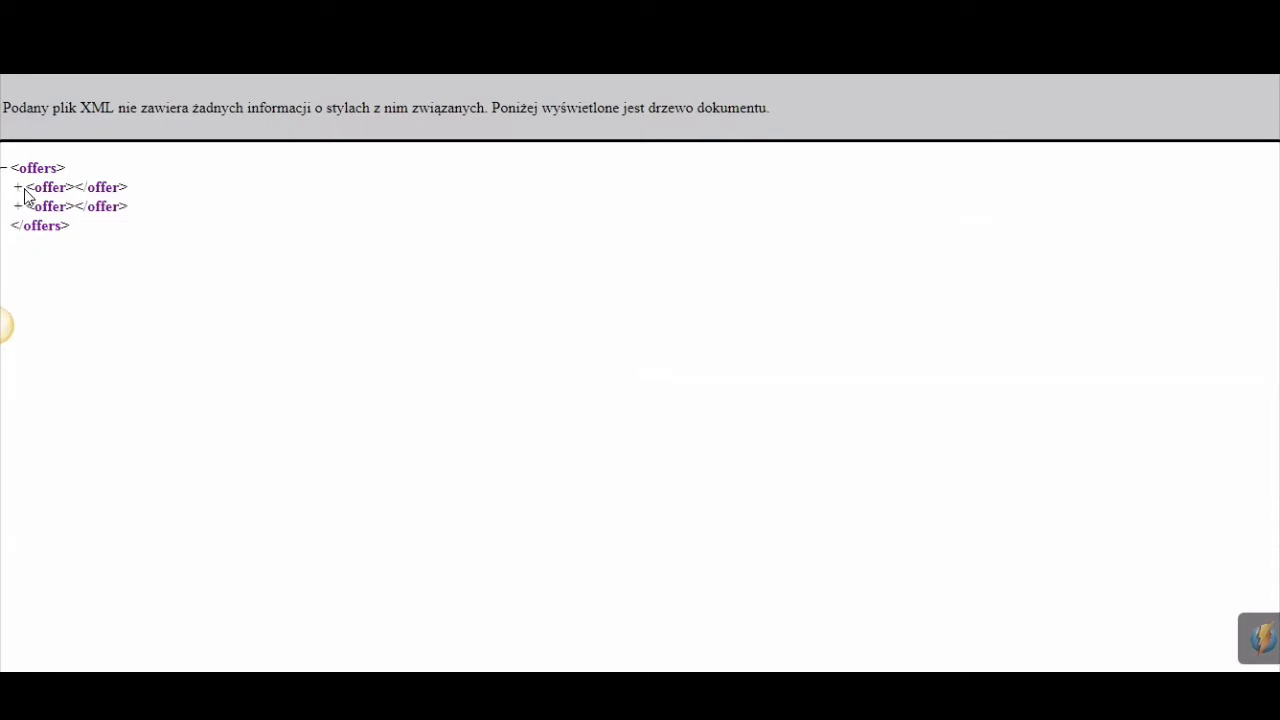
pyautogui.click(24, 190)
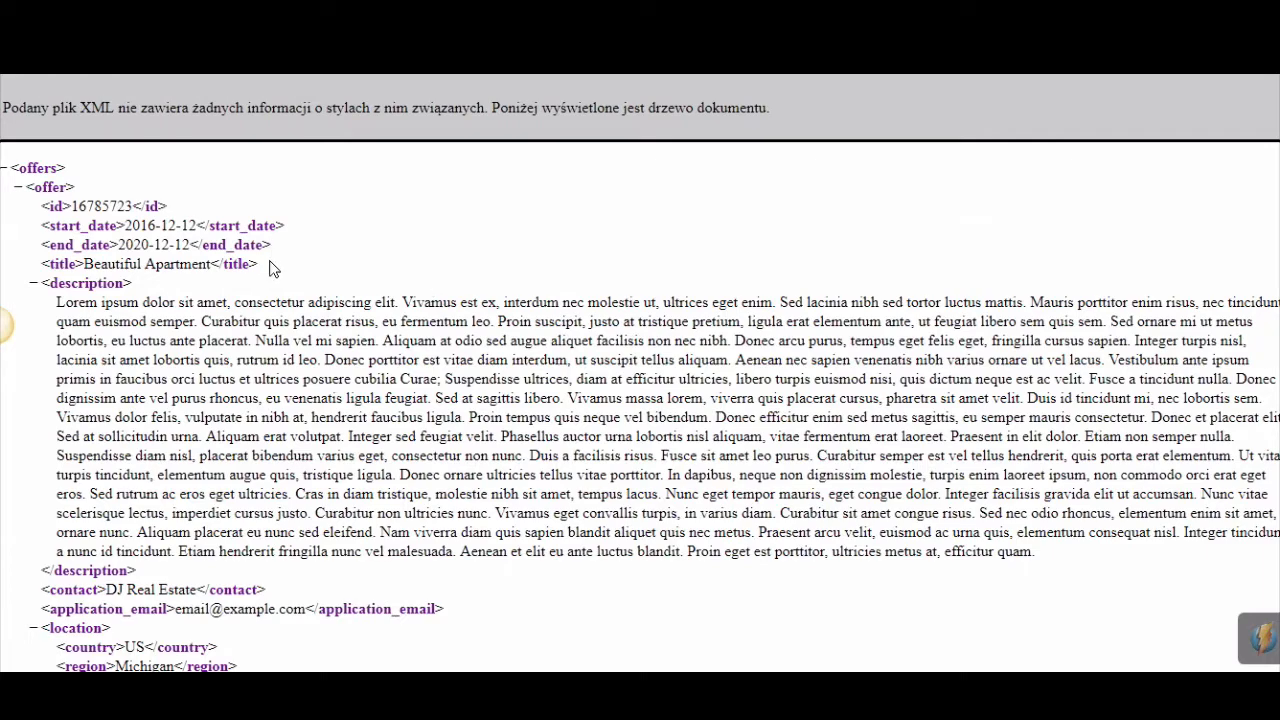
pyautogui.scroll(-3, 330, 250)
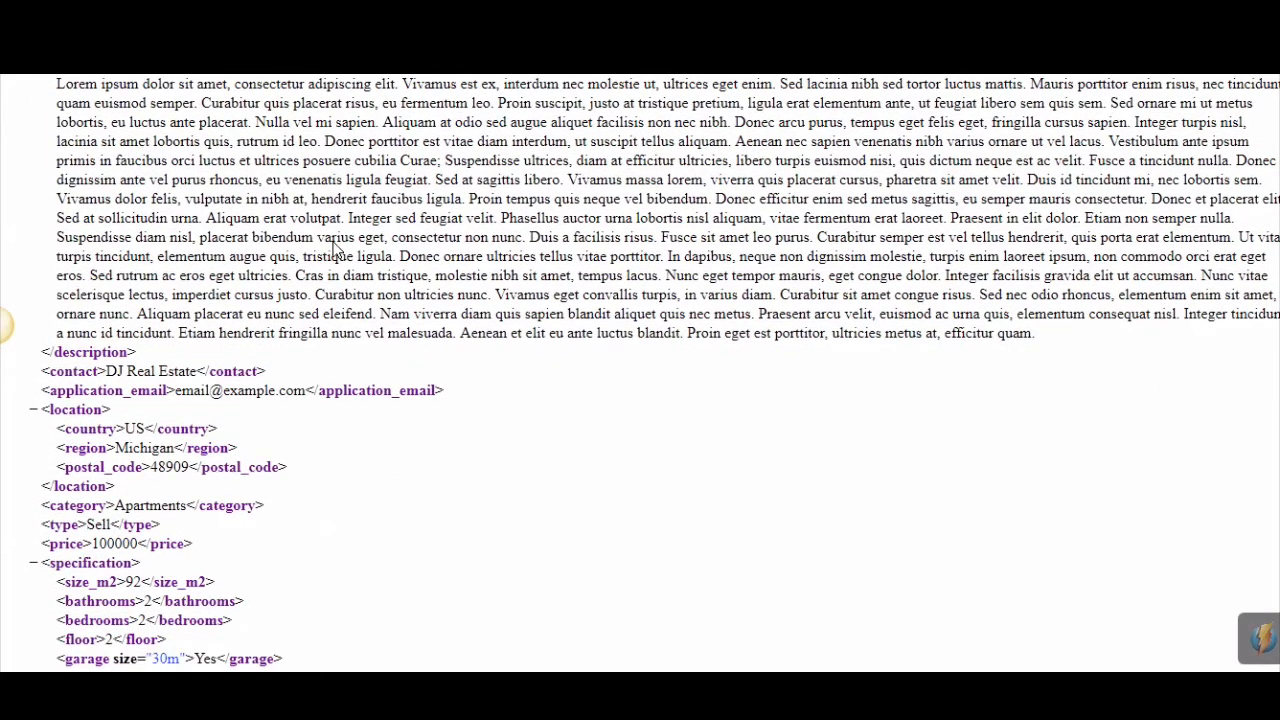
pyautogui.scroll(-1, 335, 250)
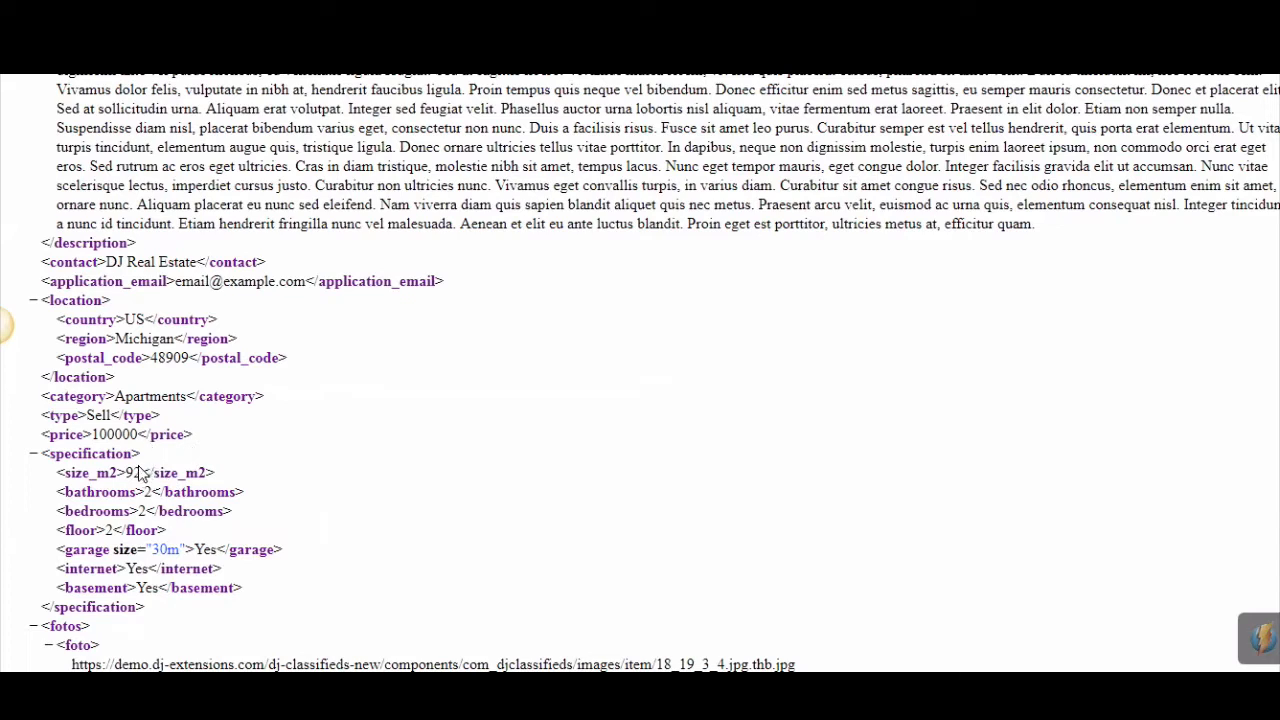
pyautogui.moveTo(68, 482); pyautogui.dragTo(190, 480)
pyautogui.click(380, 499)
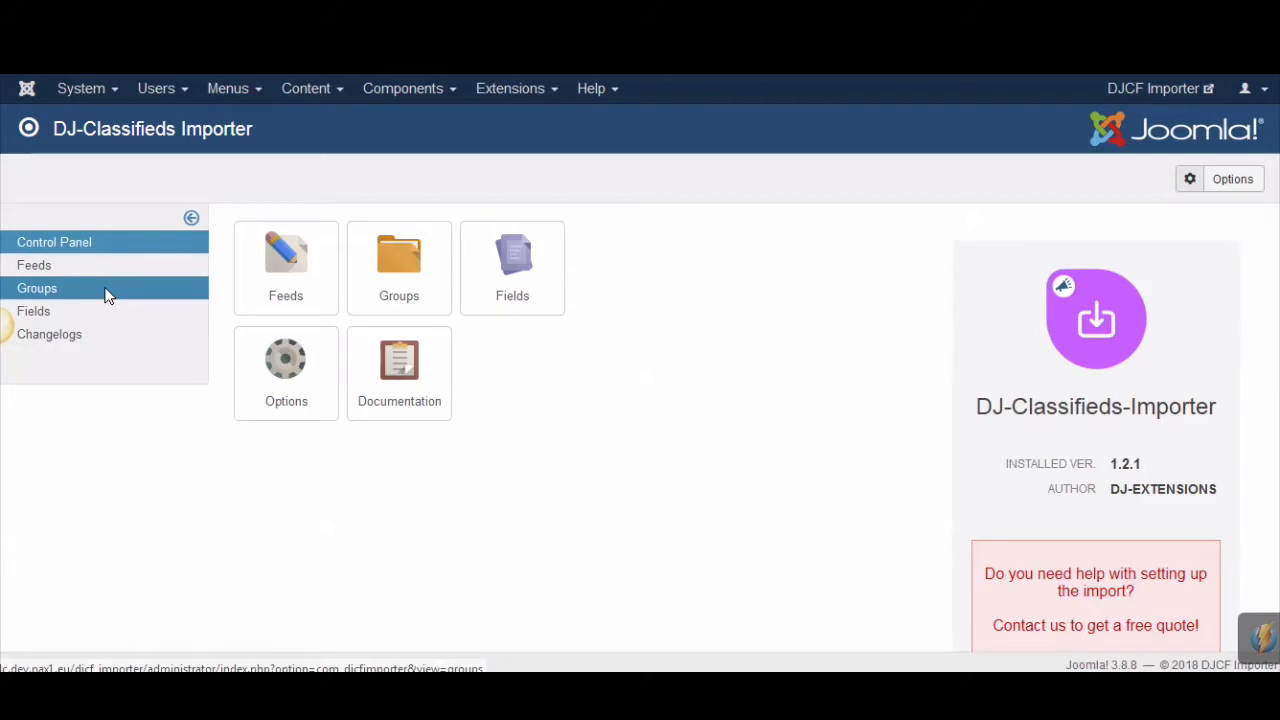
# Look at the Real Estate group's settings in the importer's group list and close it without changes.
pyautogui.click(107, 293)
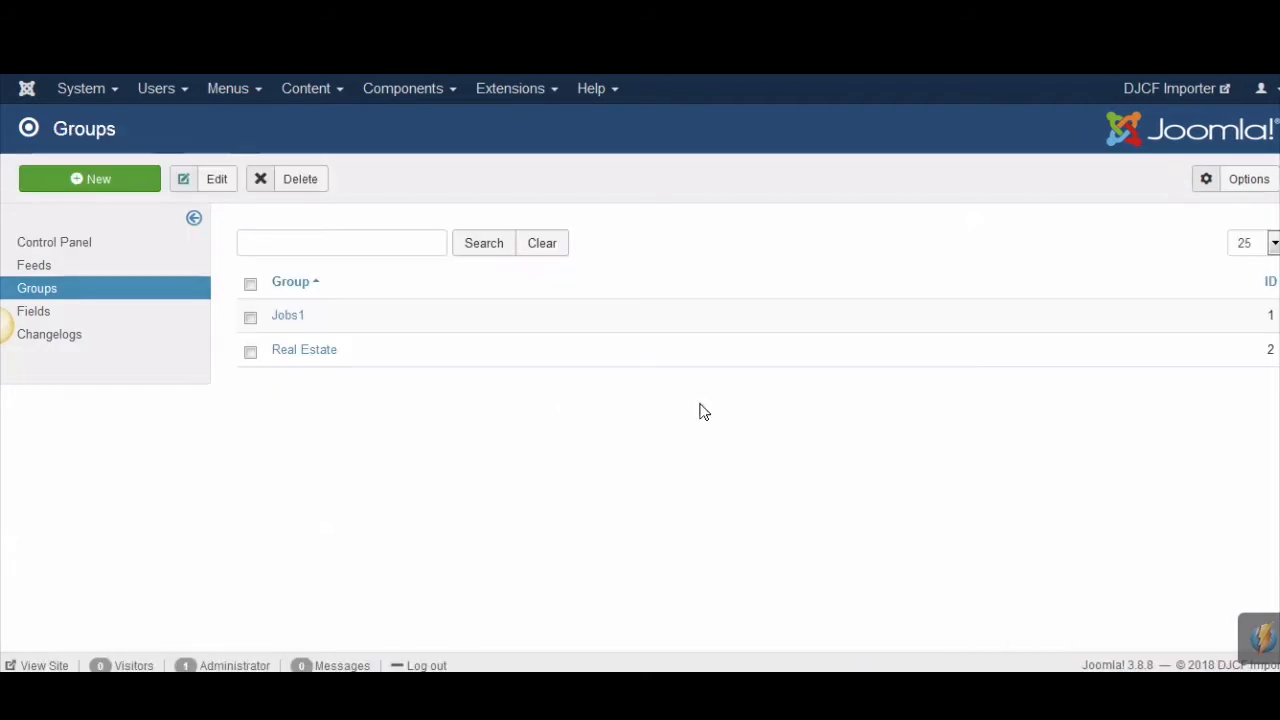
pyautogui.click(308, 352)
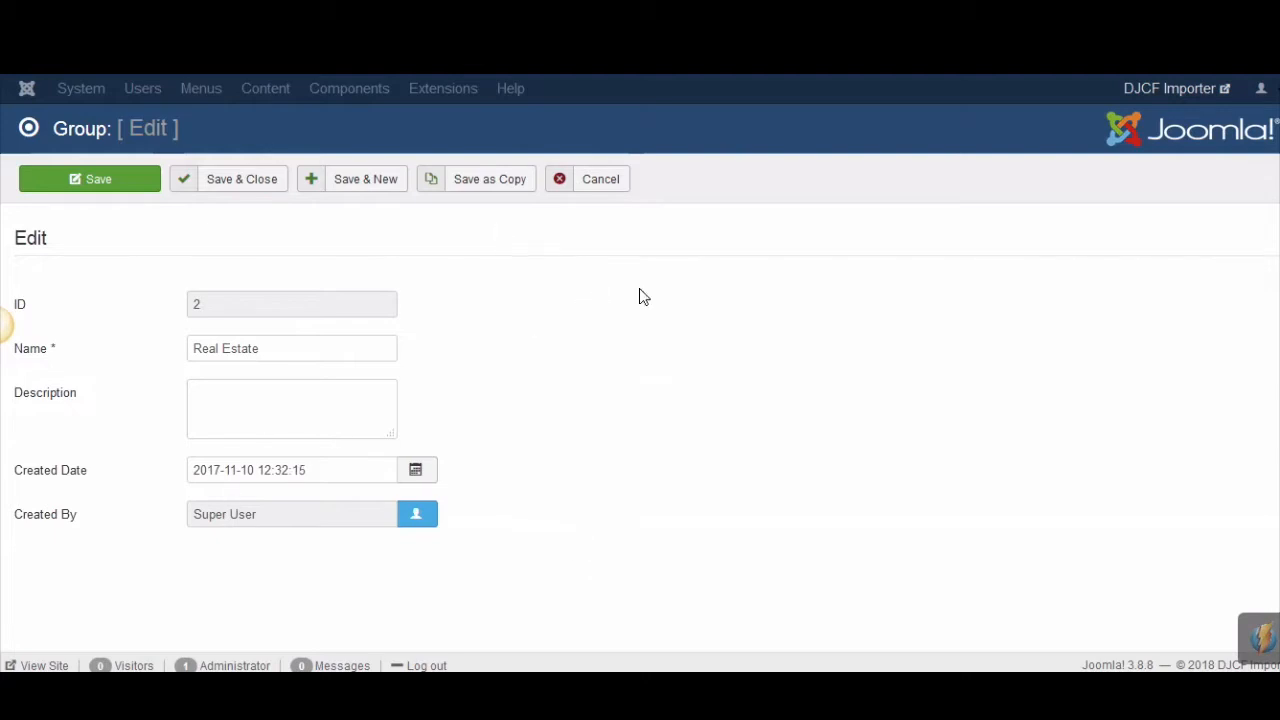
pyautogui.click(591, 184)
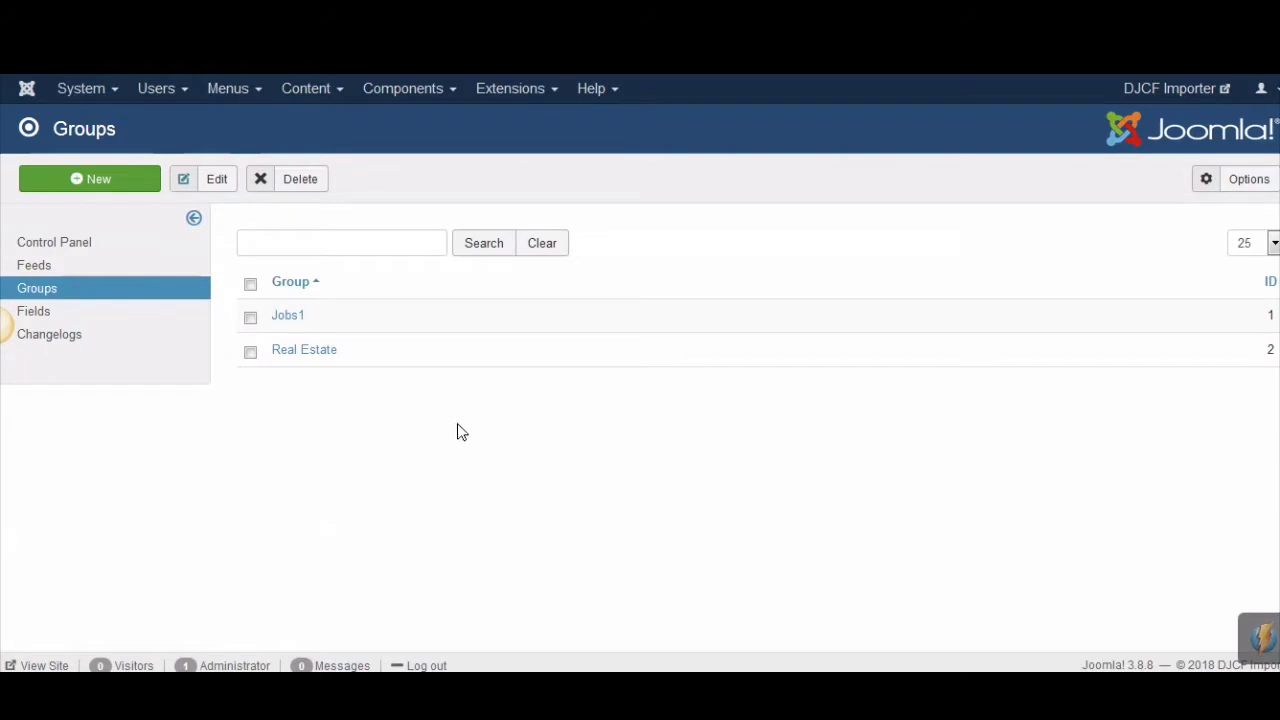
# Review the importer's list of Real Estate fields alongside the elements in the XML feed.
pyautogui.click(117, 313)
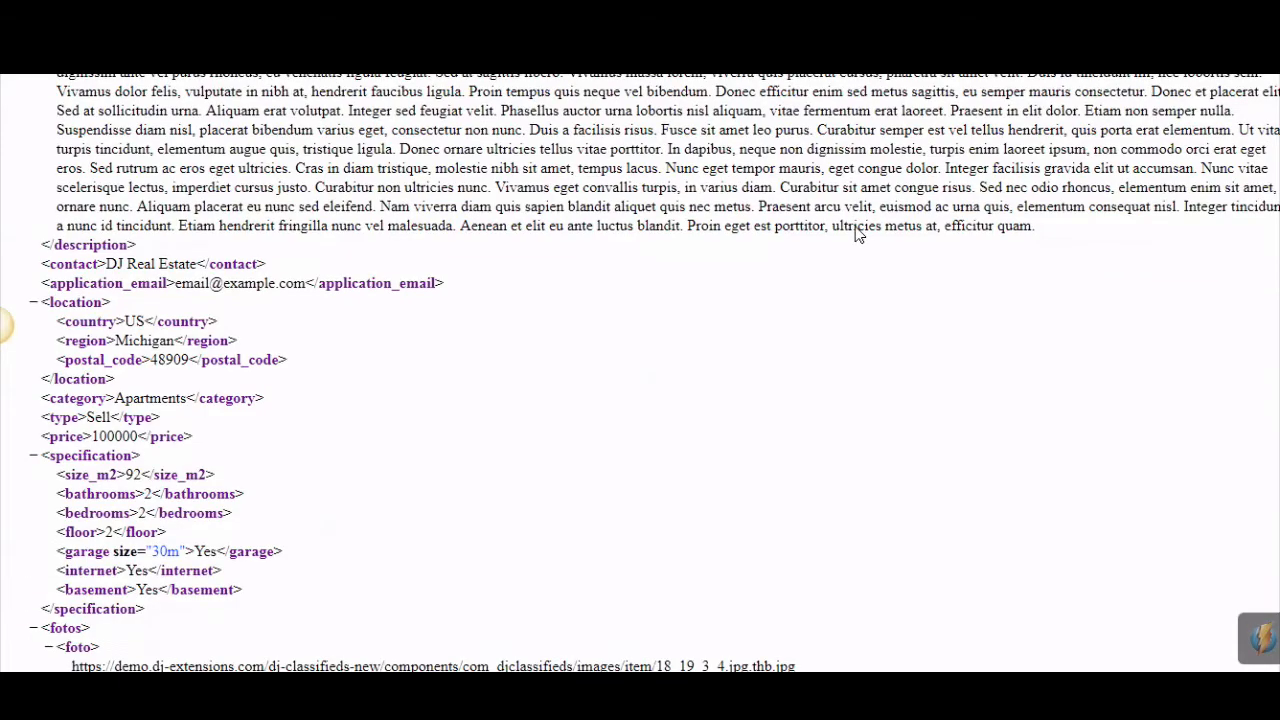
pyautogui.scroll(4, 4, 266)
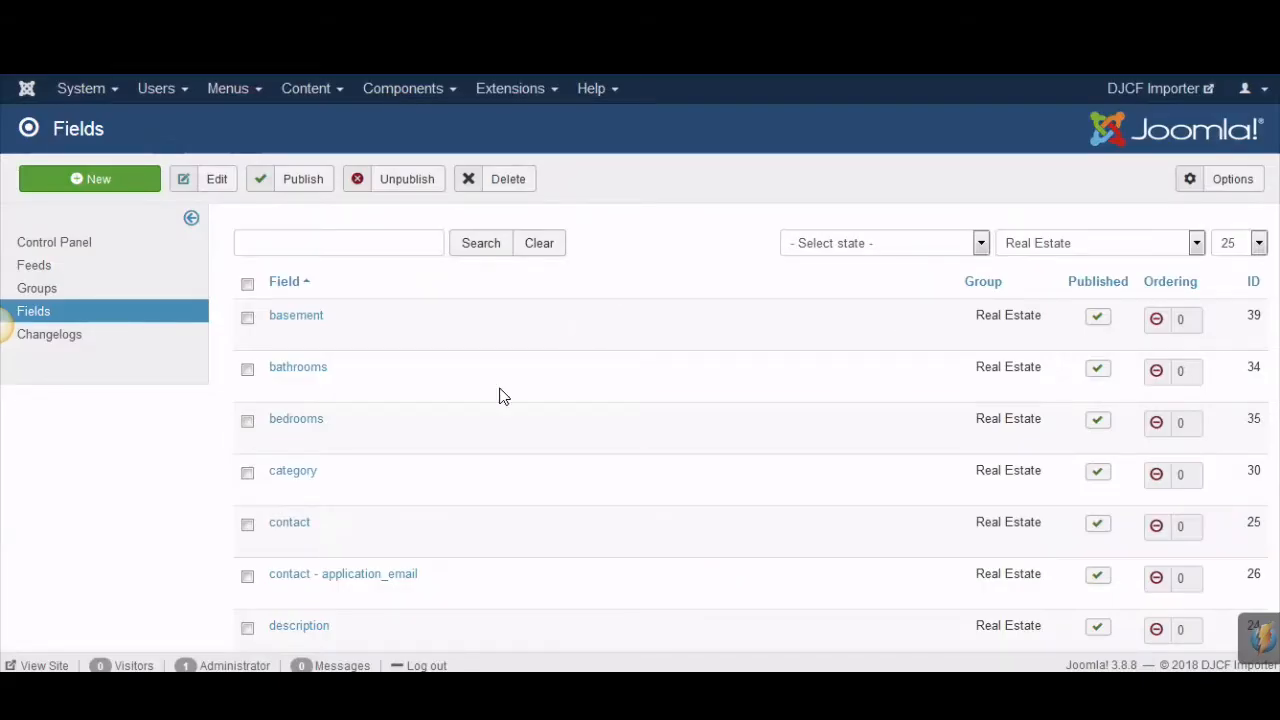
pyautogui.scroll(-10, 500, 394)
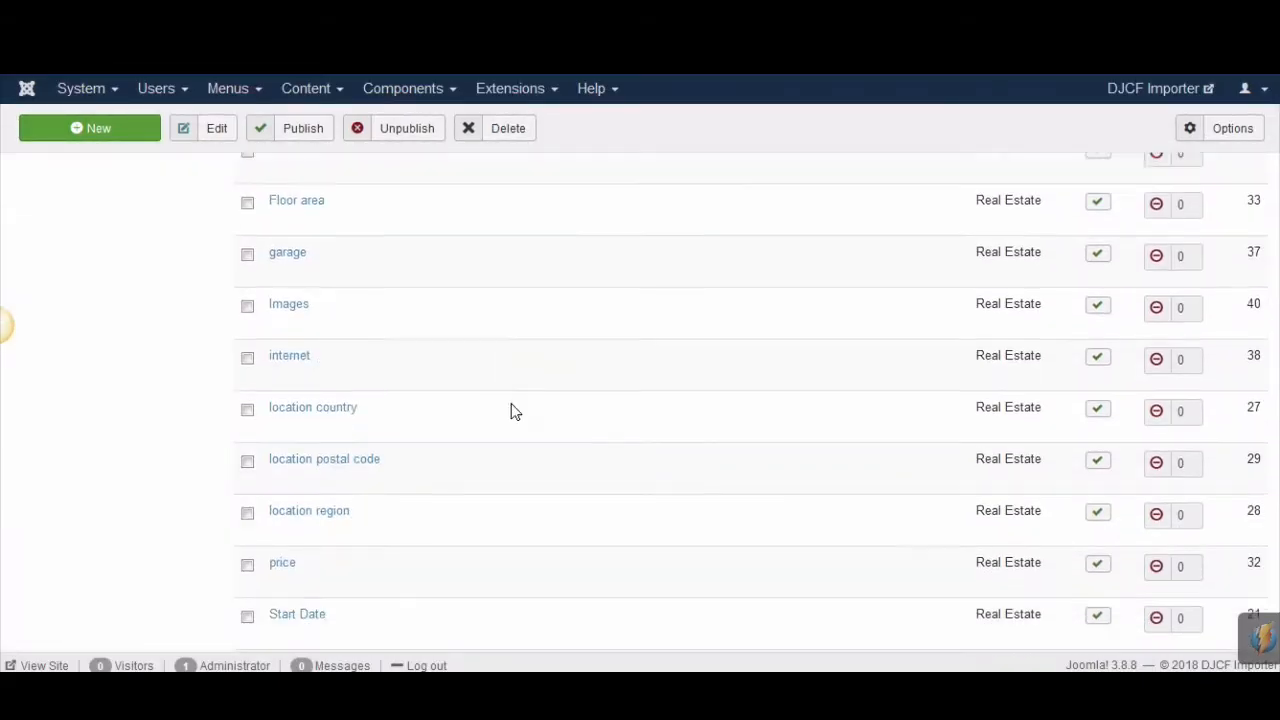
# Open the title field for editing and examine the offer tag and its child elements in the XML feed.
pyautogui.click(279, 511)
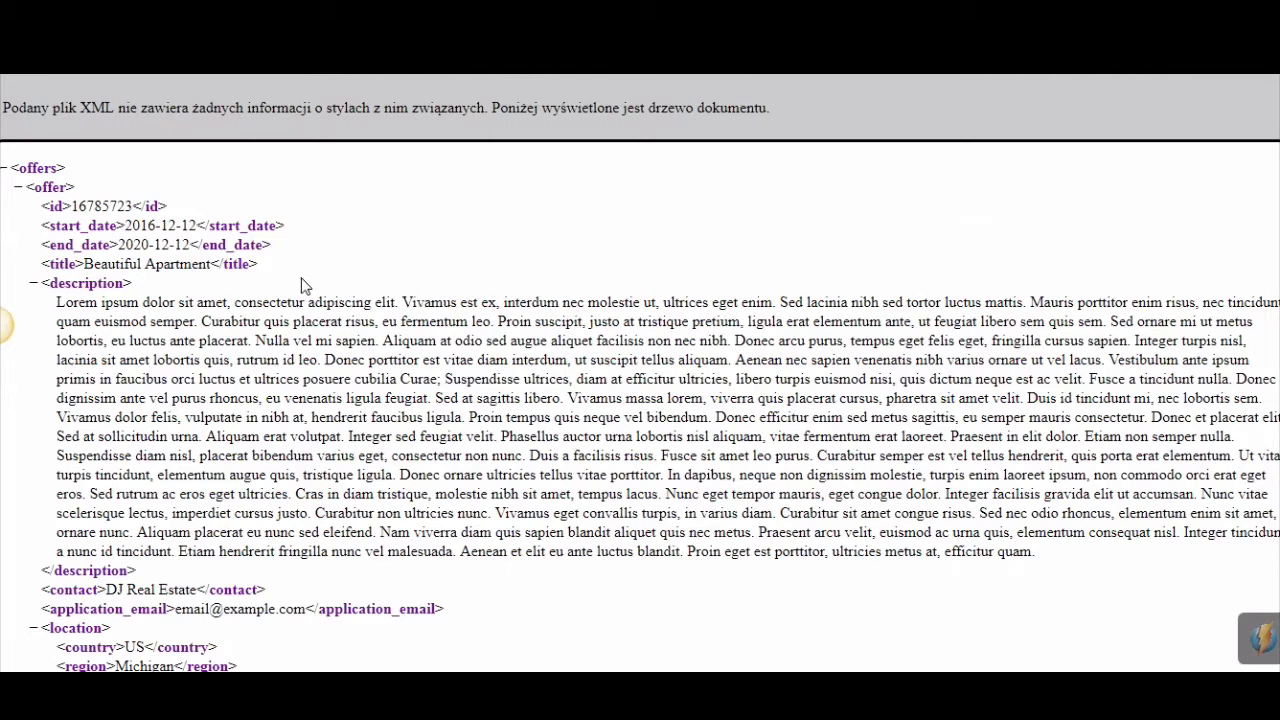
pyautogui.doubleClick(53, 189)
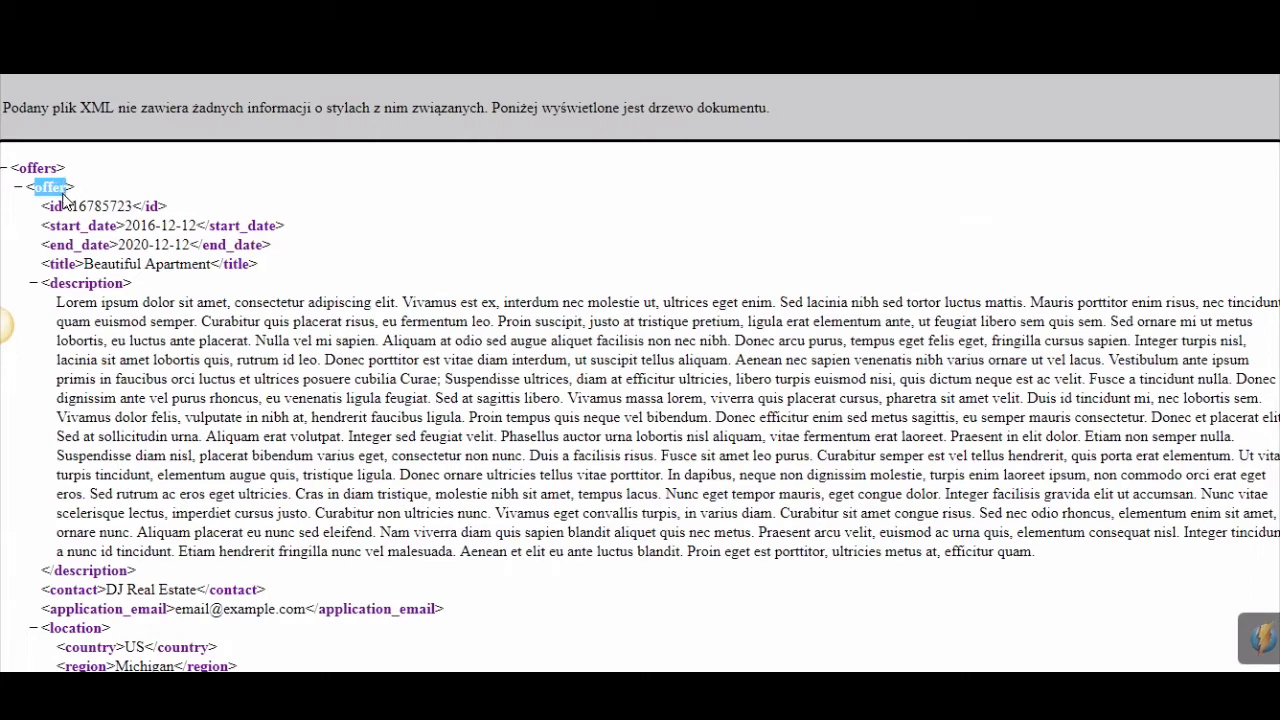
pyautogui.click(88, 198)
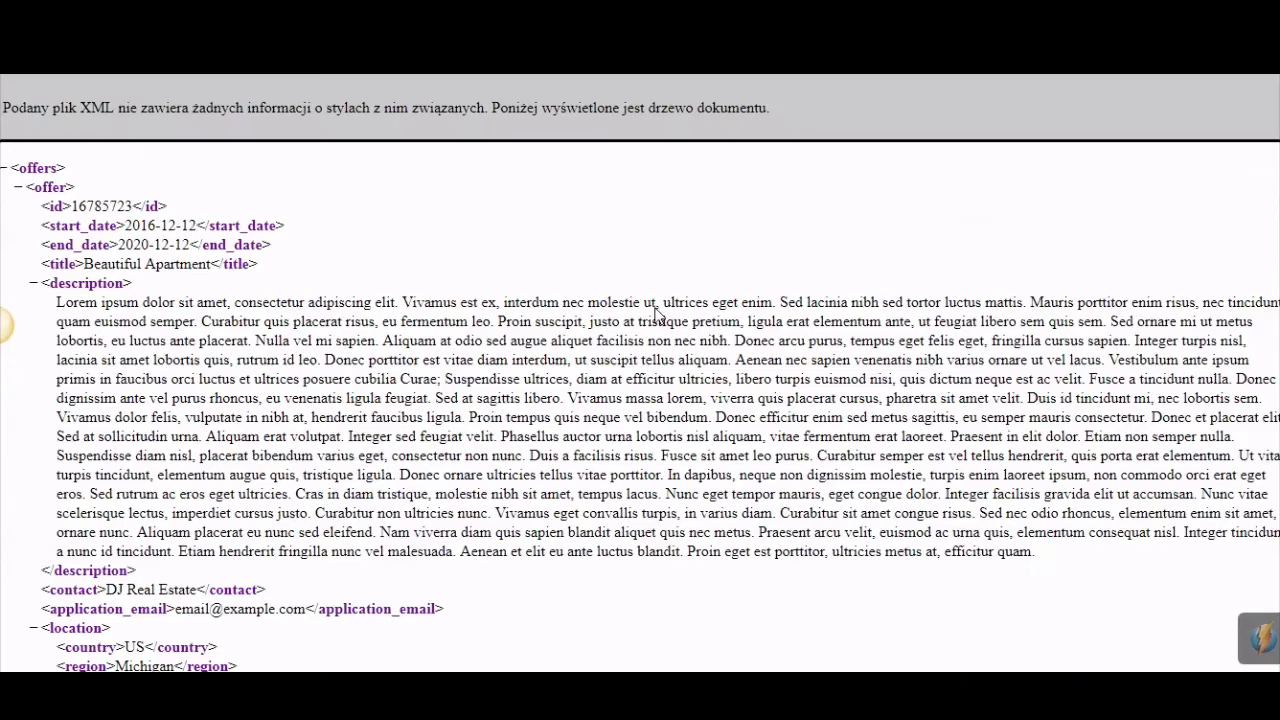
pyautogui.scroll(-10, 507, 468)
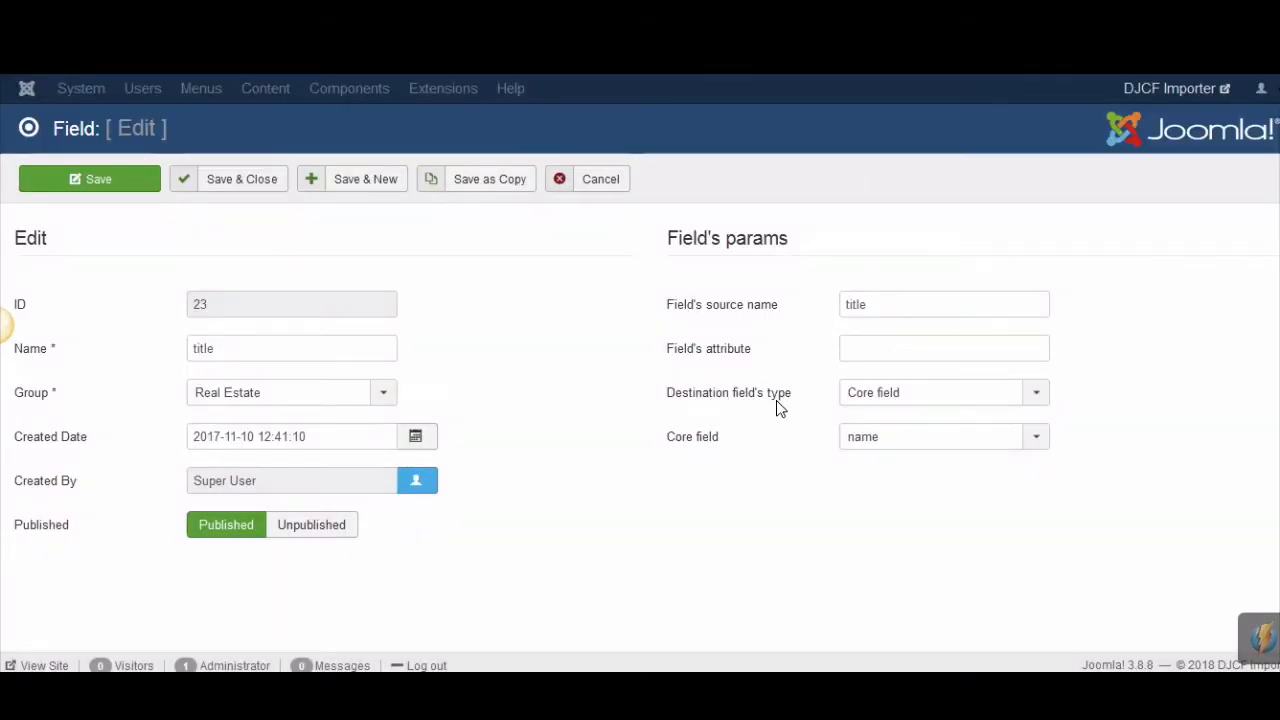
# Map the title field to destination type Core field with core field name, and save and close it.
pyautogui.click(962, 393)
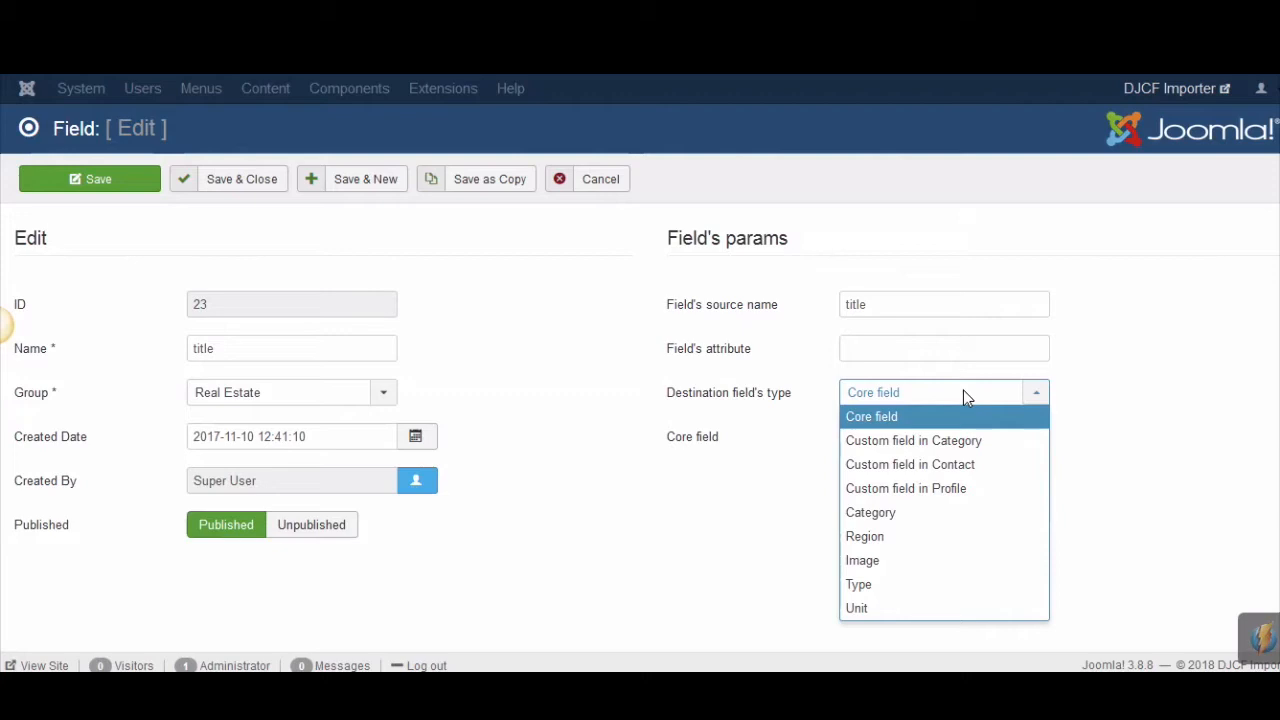
pyautogui.click(994, 418)
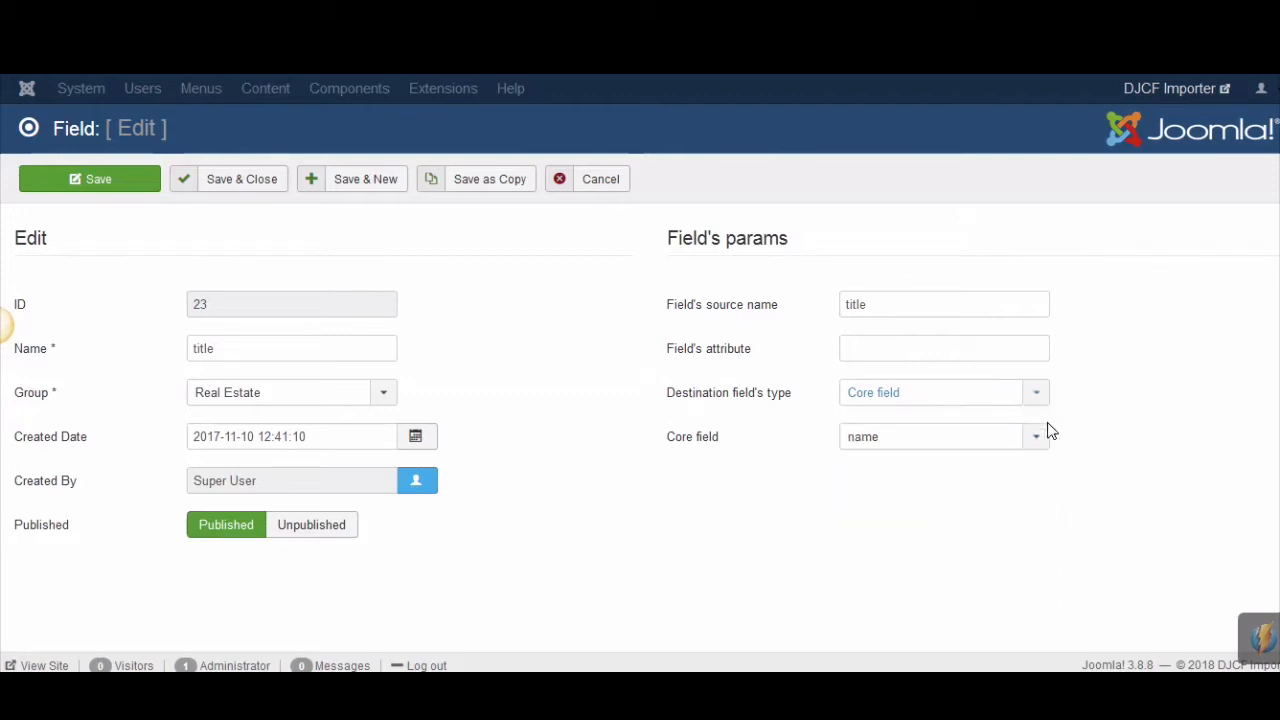
pyautogui.click(1025, 437)
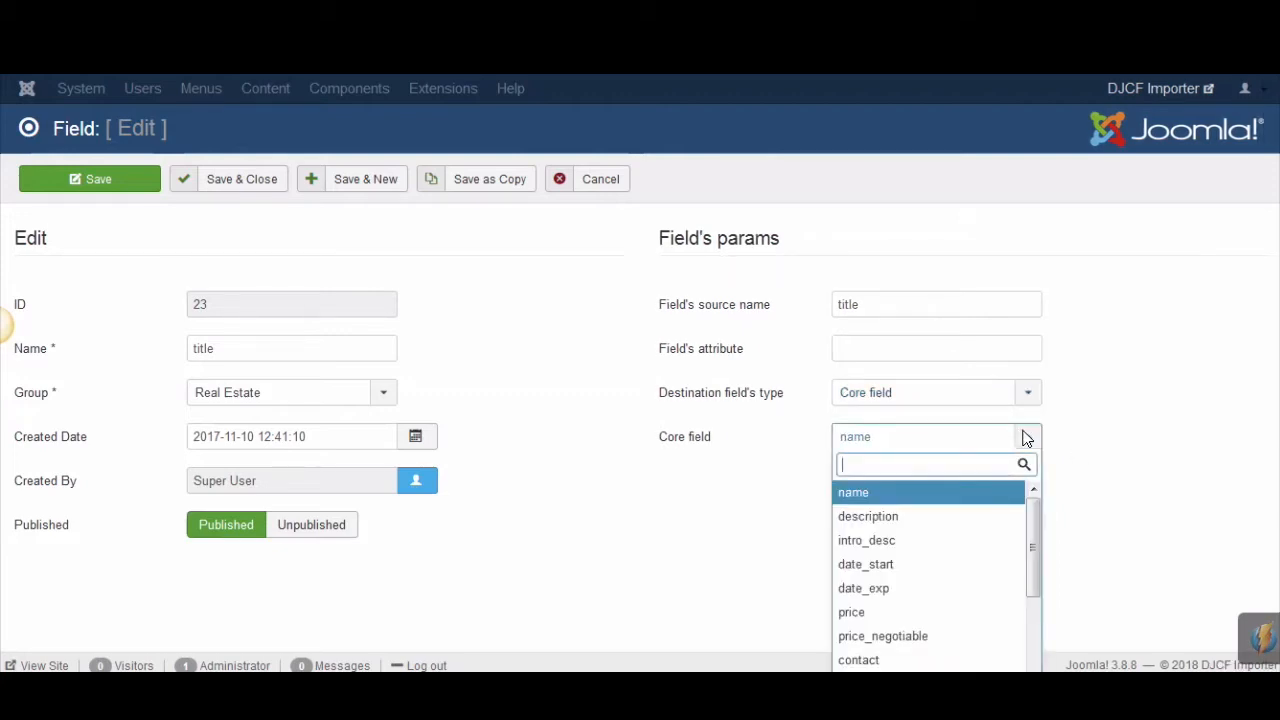
pyautogui.click(908, 496)
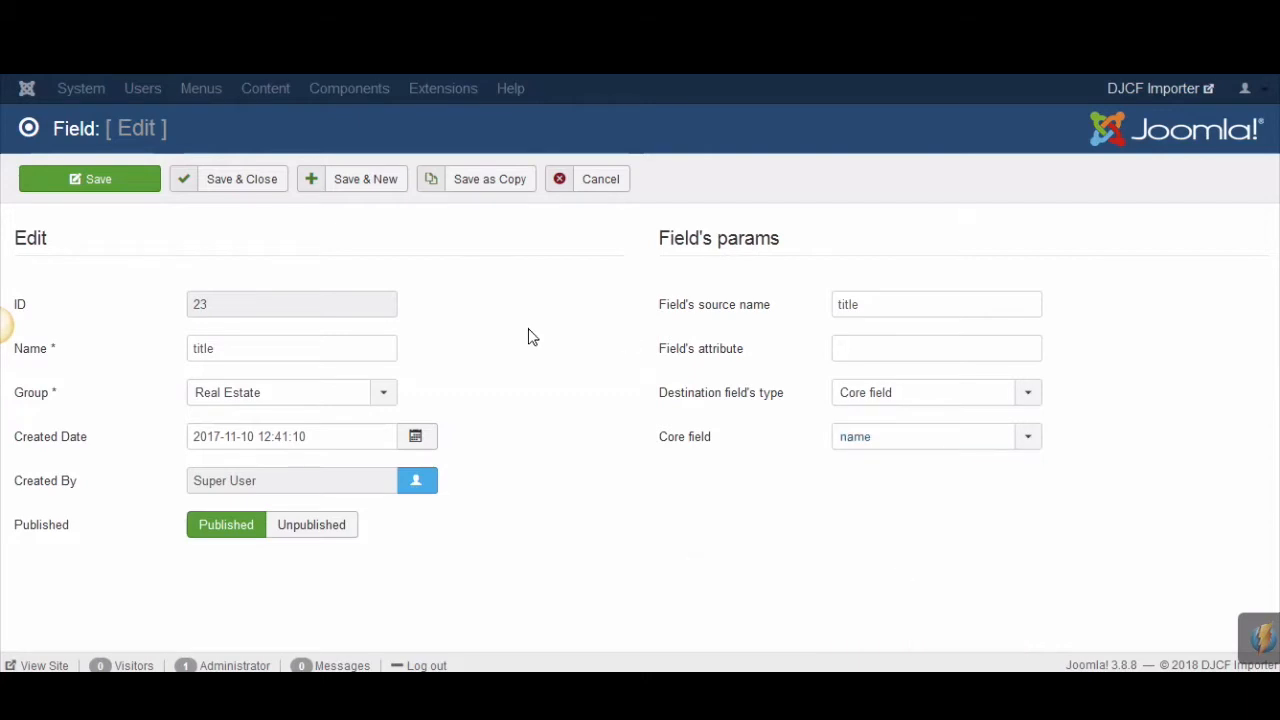
pyautogui.click(225, 175)
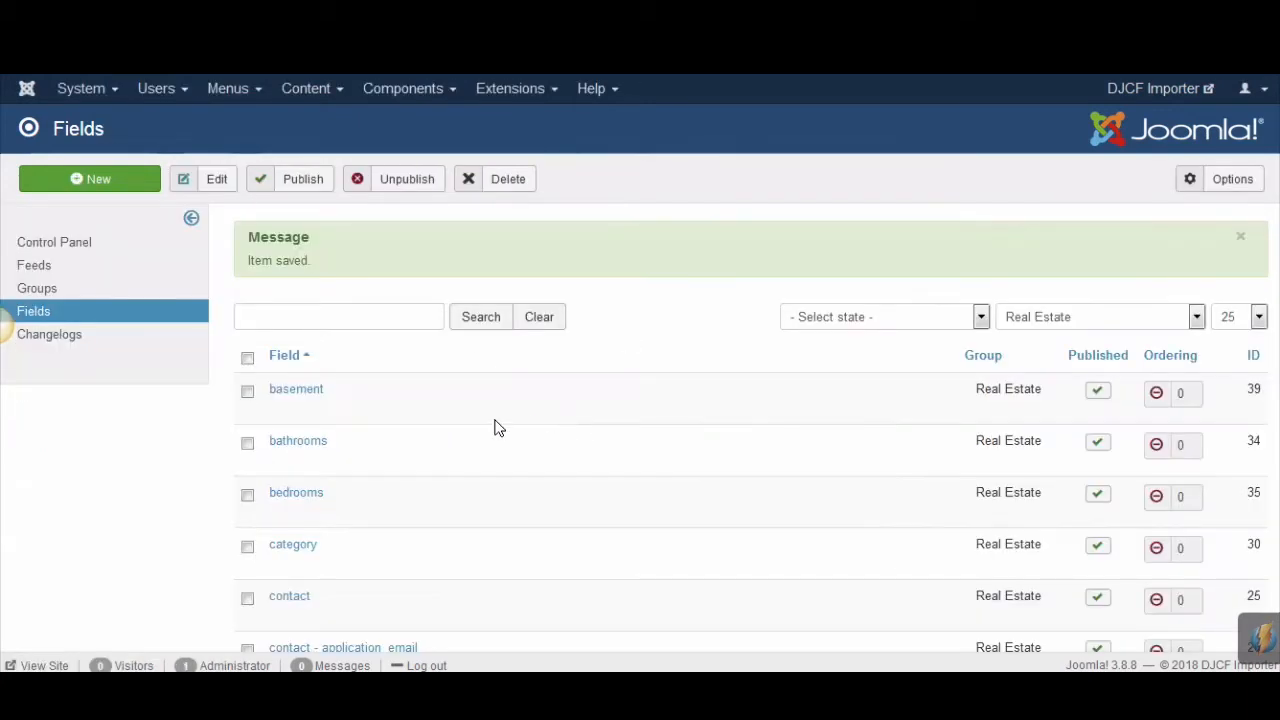
# Inspect the description field's source name and core field mapping, and close it without changes.
pyautogui.scroll(-5, 493, 420)
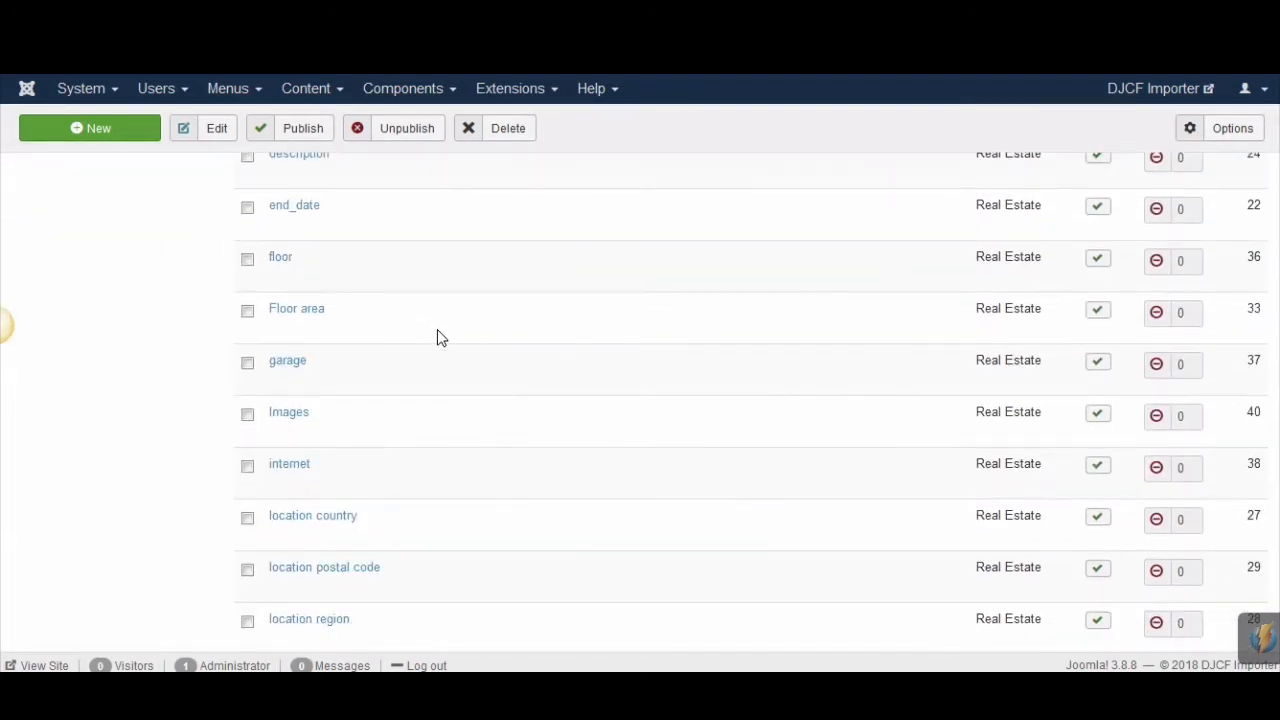
pyautogui.scroll(2, 437, 337)
pyautogui.click(305, 264)
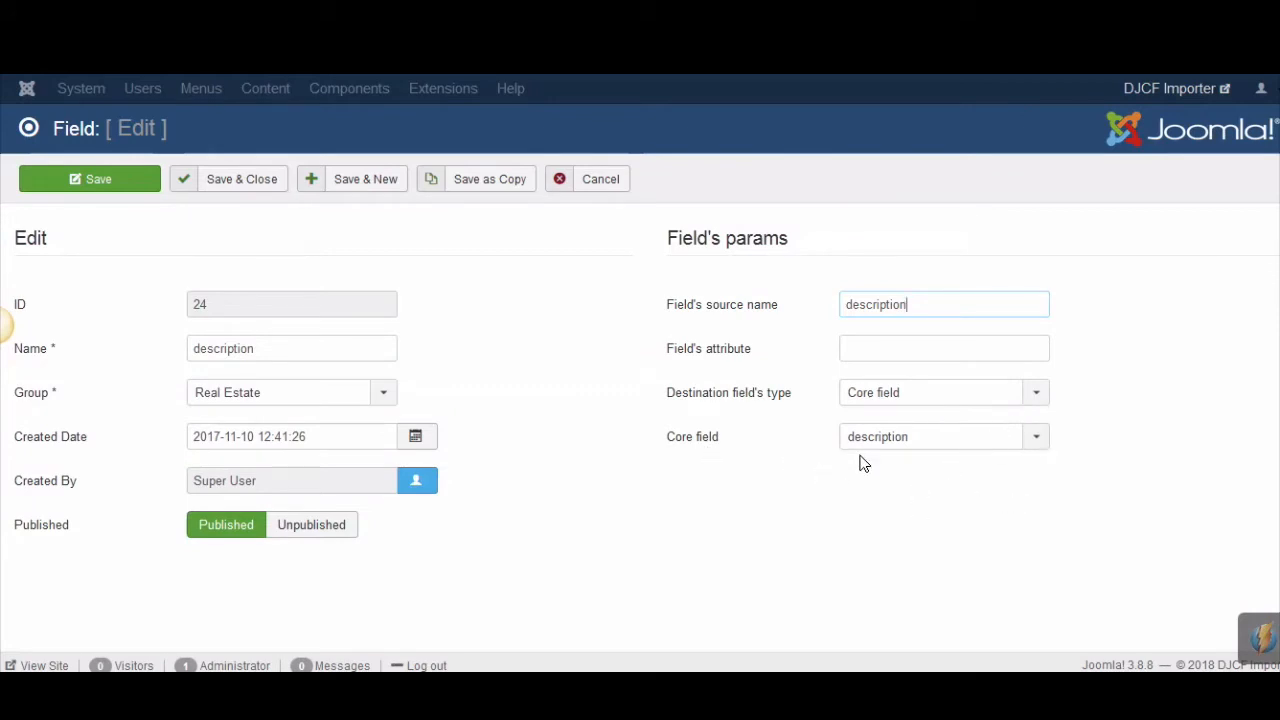
pyautogui.click(602, 180)
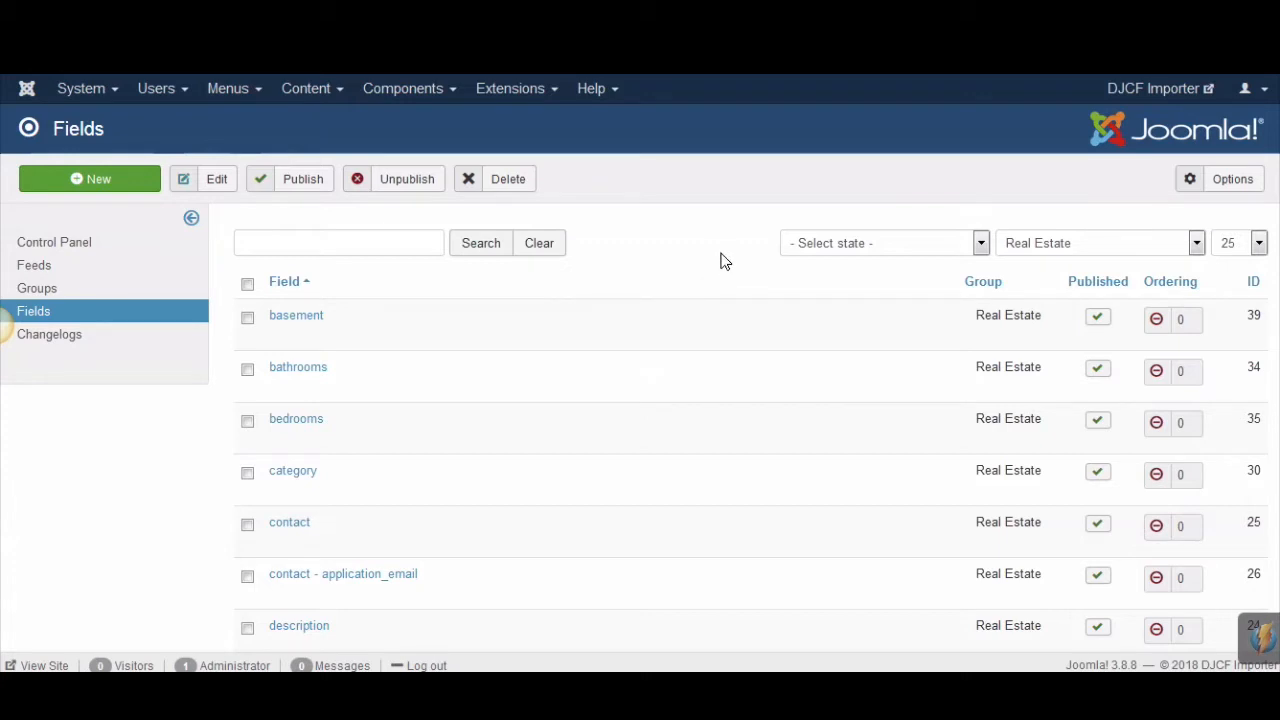
# Open the category field and inspect its source name and the available destination field types.
pyautogui.click(302, 473)
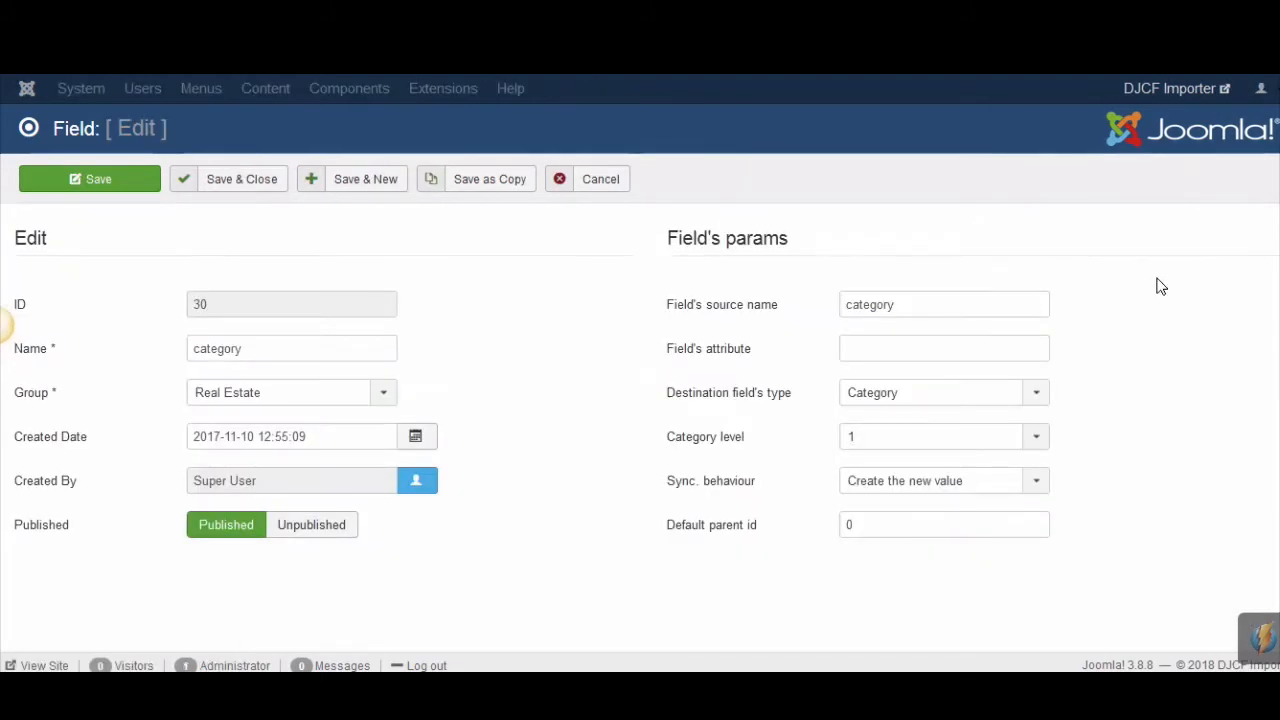
pyautogui.doubleClick(962, 306)
pyautogui.click(1035, 280)
pyautogui.click(1018, 400)
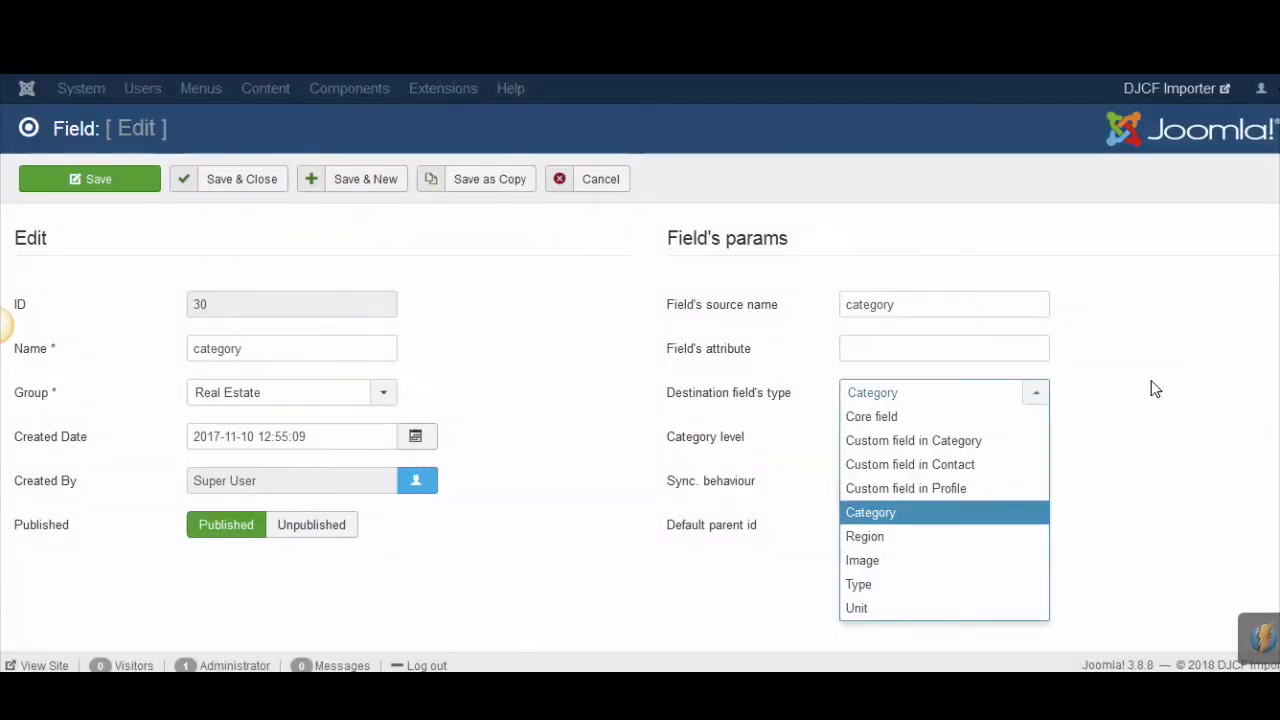
pyautogui.click(1090, 412)
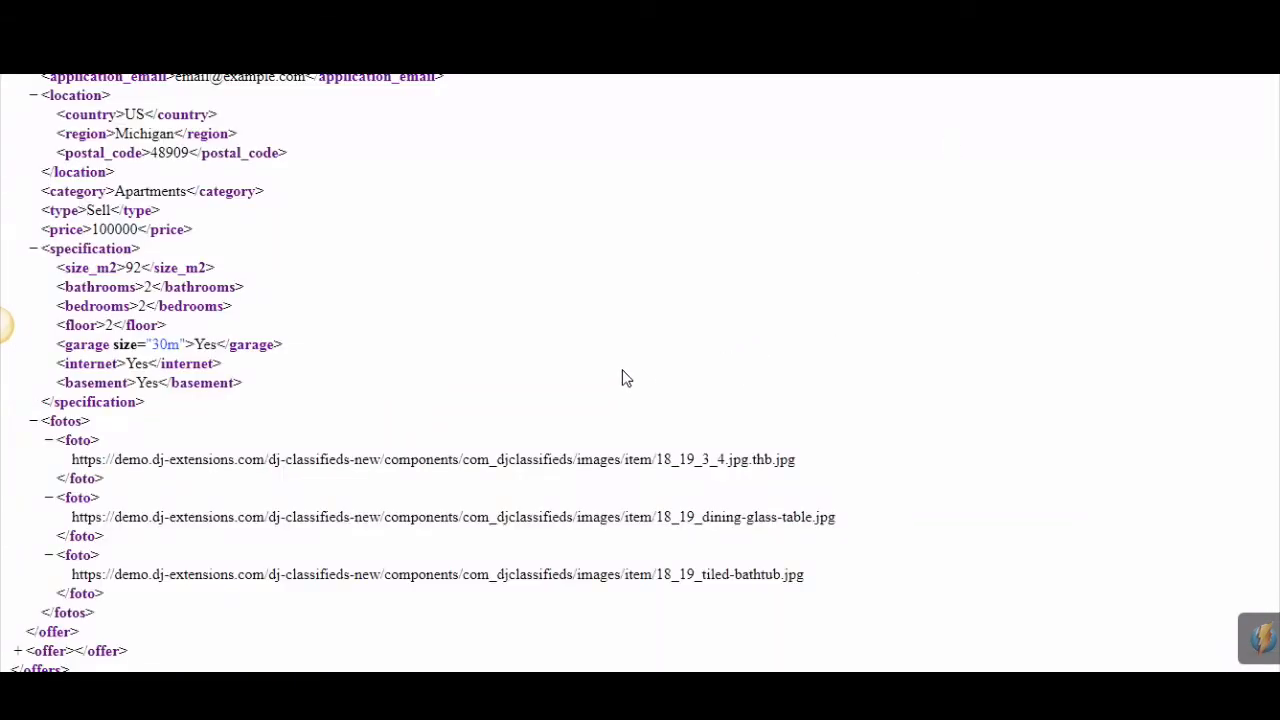
# Check the category element's value in the XML feed and close the category field without changes.
pyautogui.scroll(2, 623, 378)
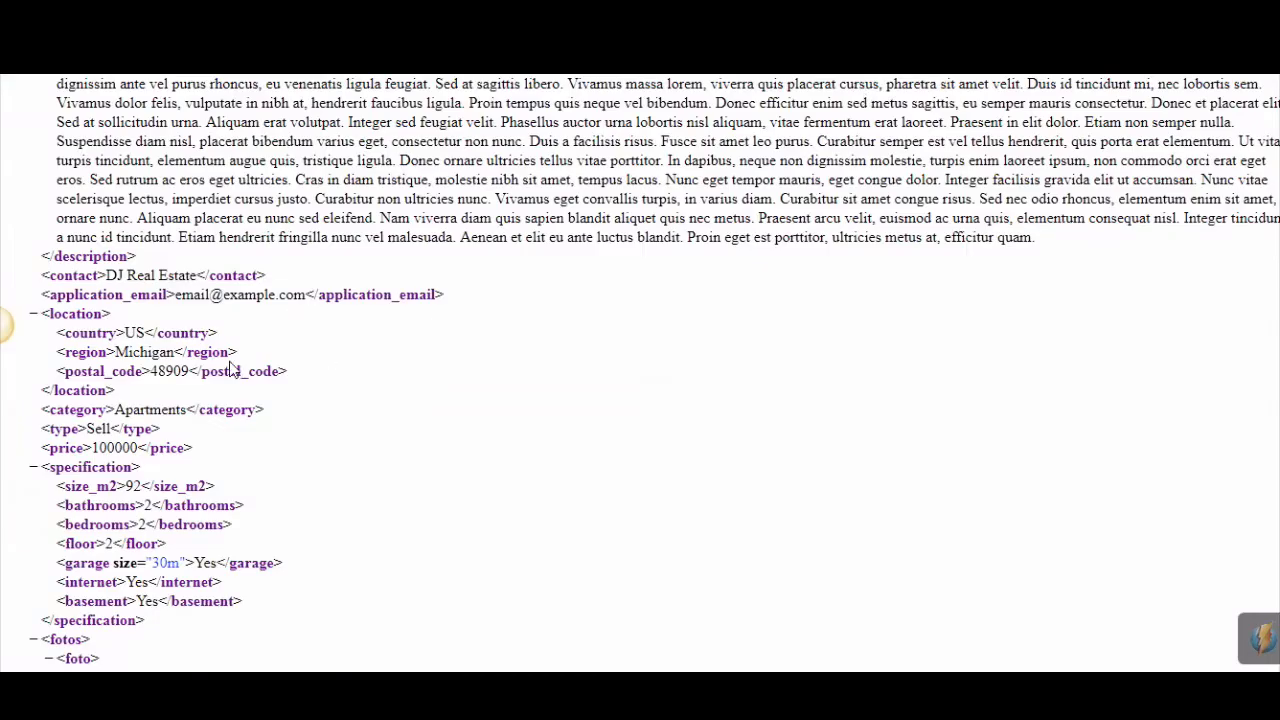
pyautogui.doubleClick(150, 413)
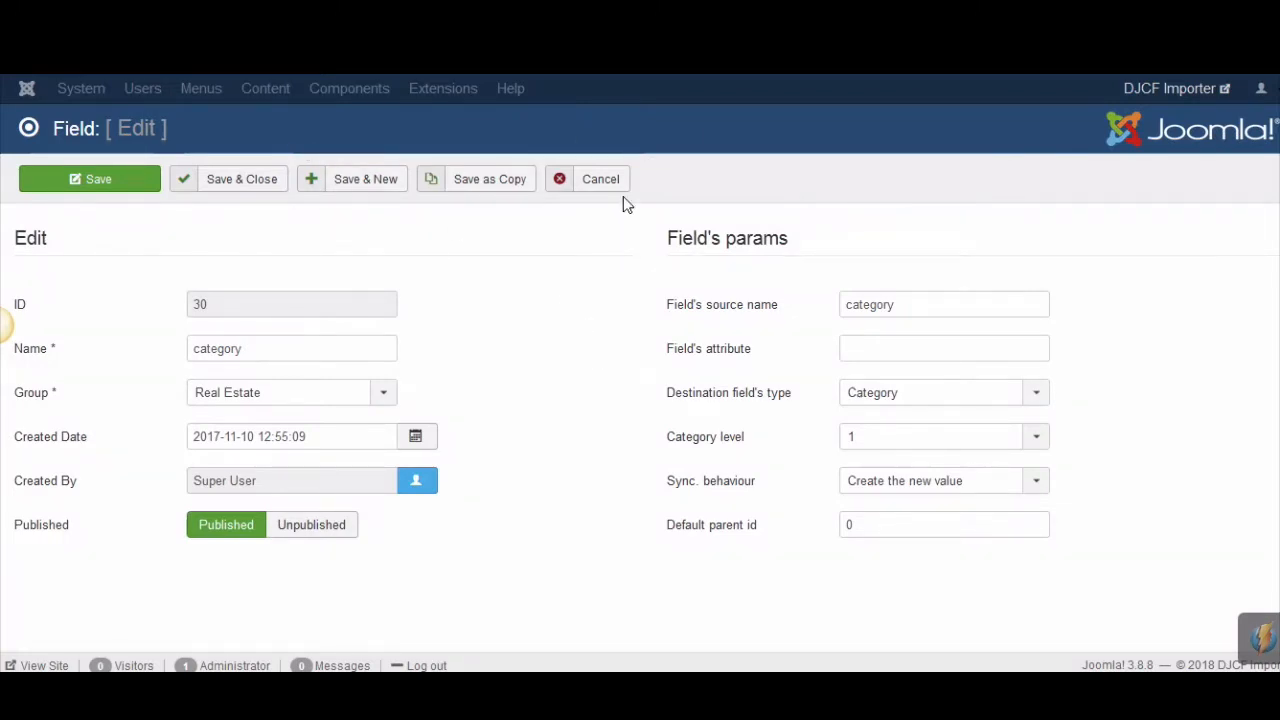
pyautogui.click(599, 179)
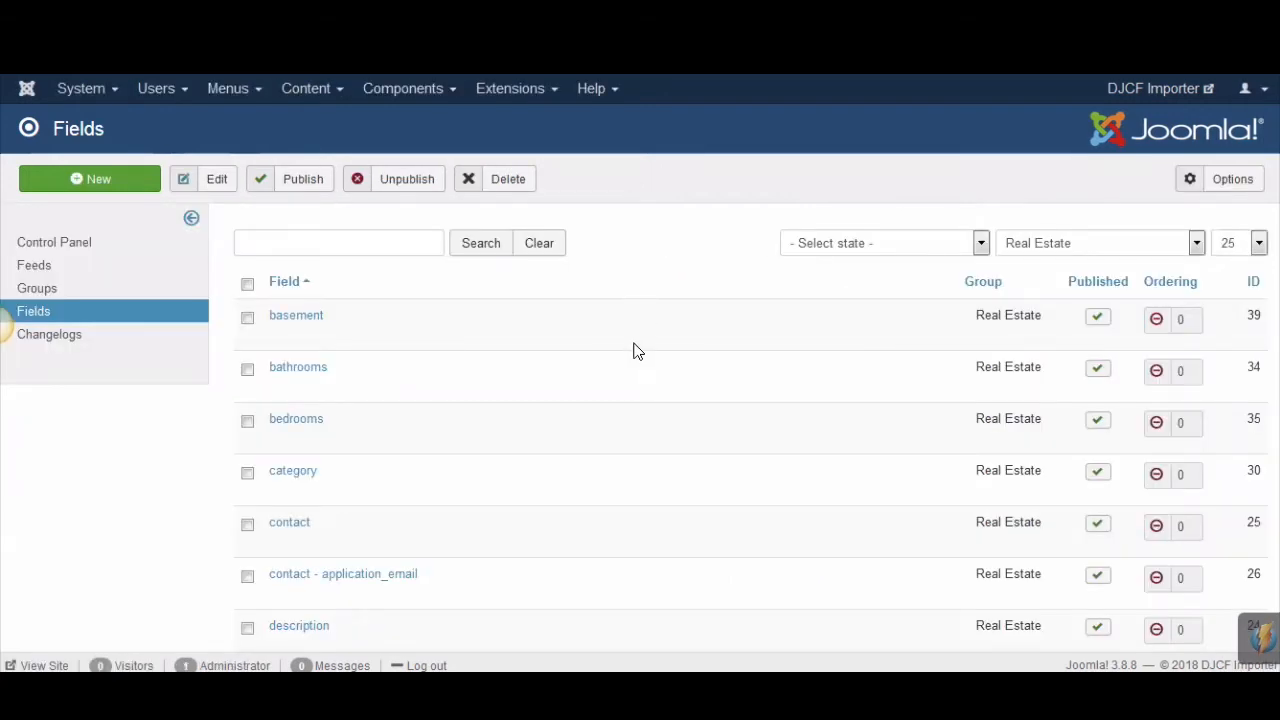
# Compare the location country field's source name with the nested location and country tags in the XML feed, and save and close the field.
pyautogui.scroll(-5, 634, 352)
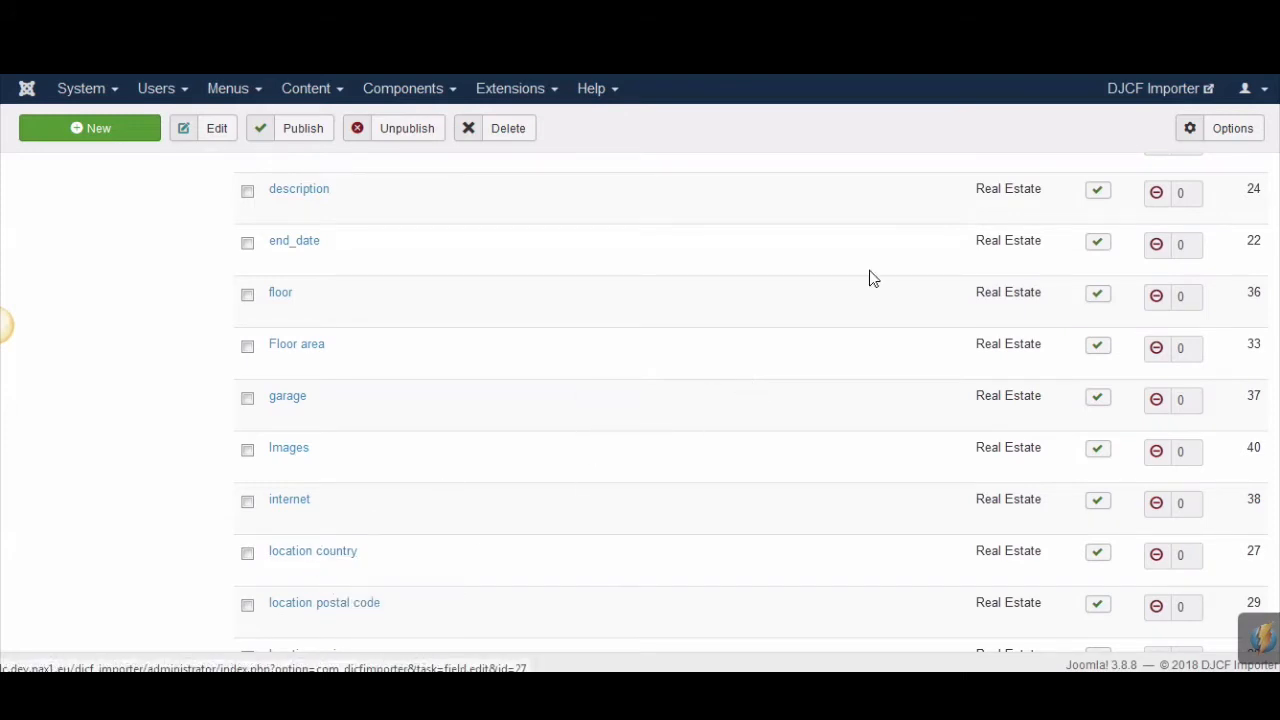
pyautogui.scroll(-2, 741, 287)
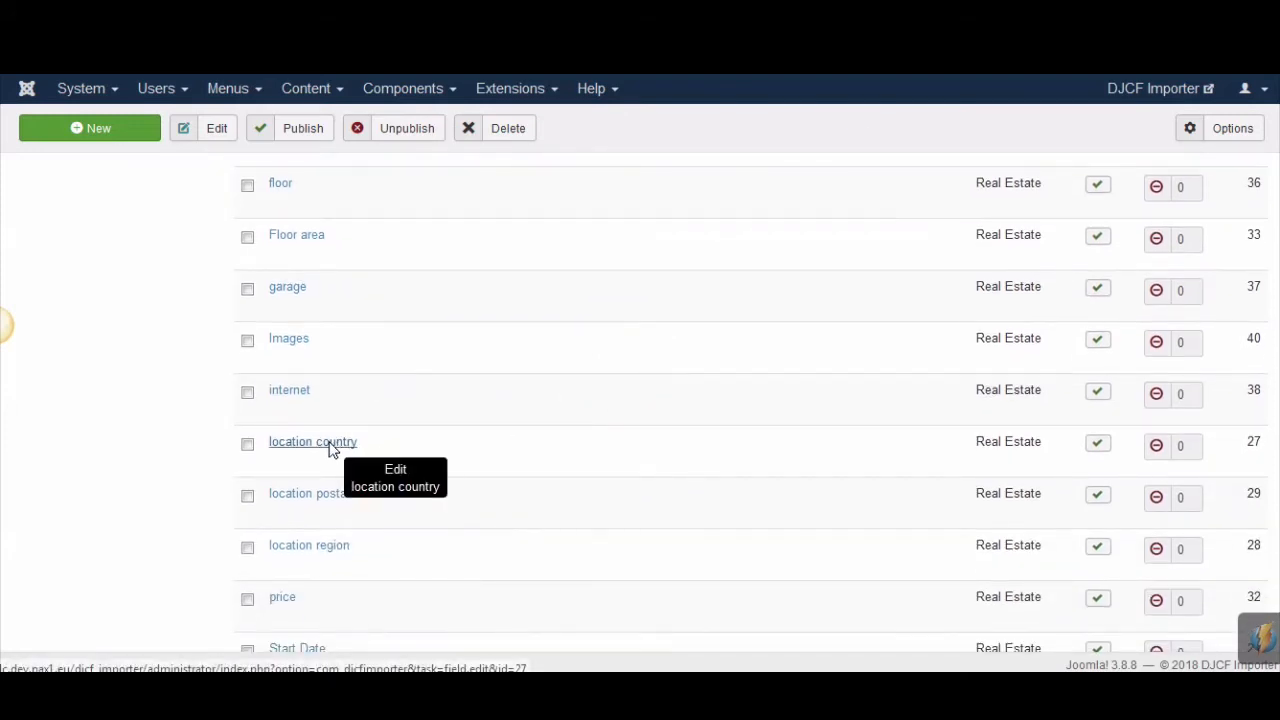
pyautogui.click(330, 446)
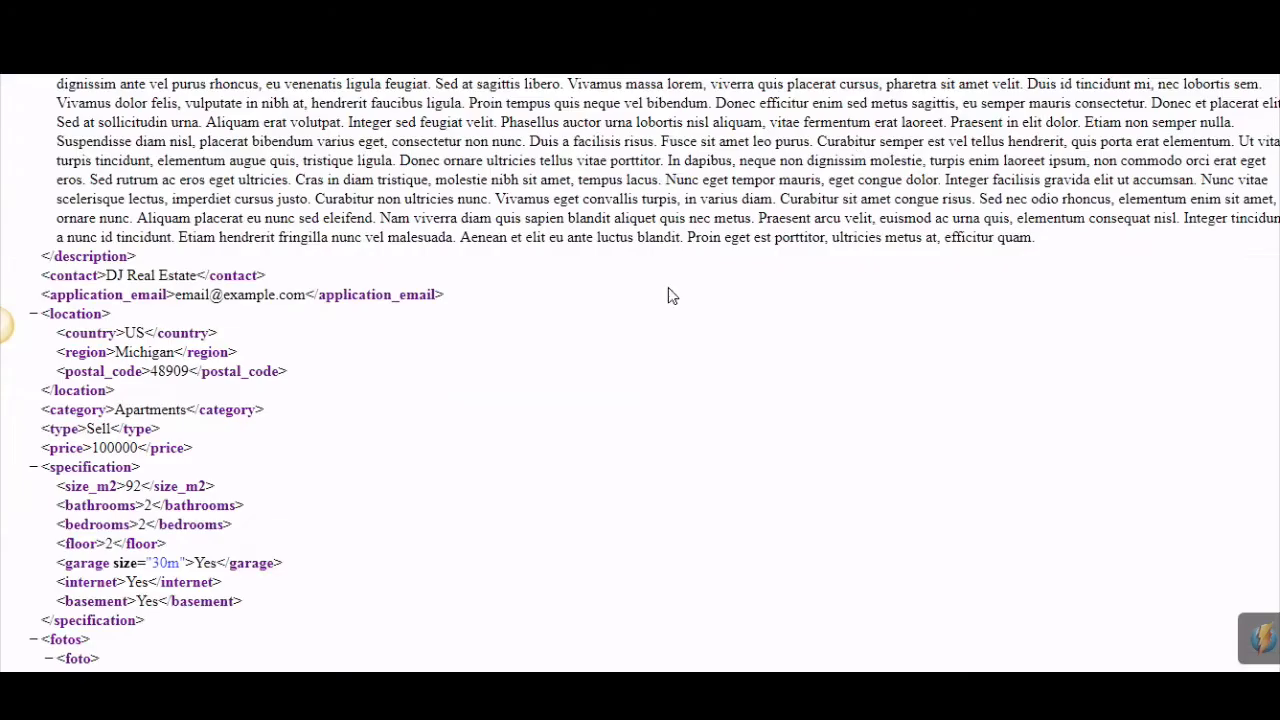
pyautogui.doubleClick(64, 314)
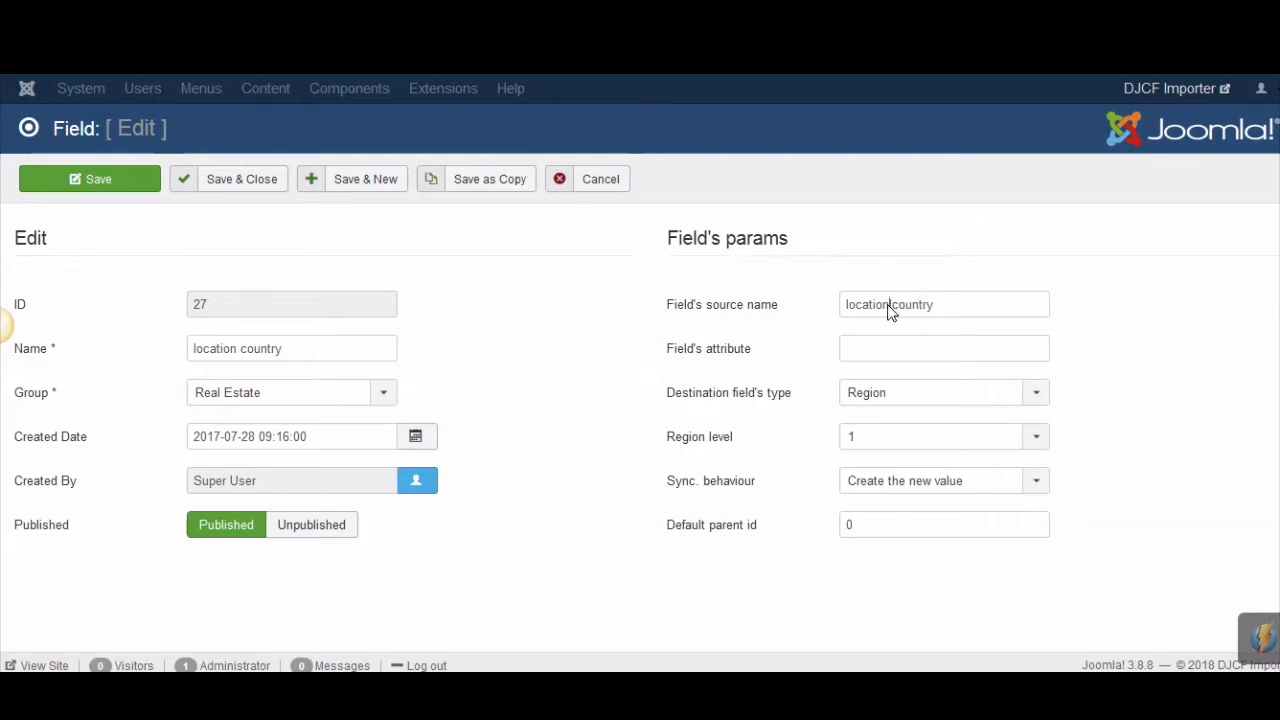
pyautogui.moveTo(889, 311); pyautogui.dragTo(902, 313)
pyautogui.click(1176, 337)
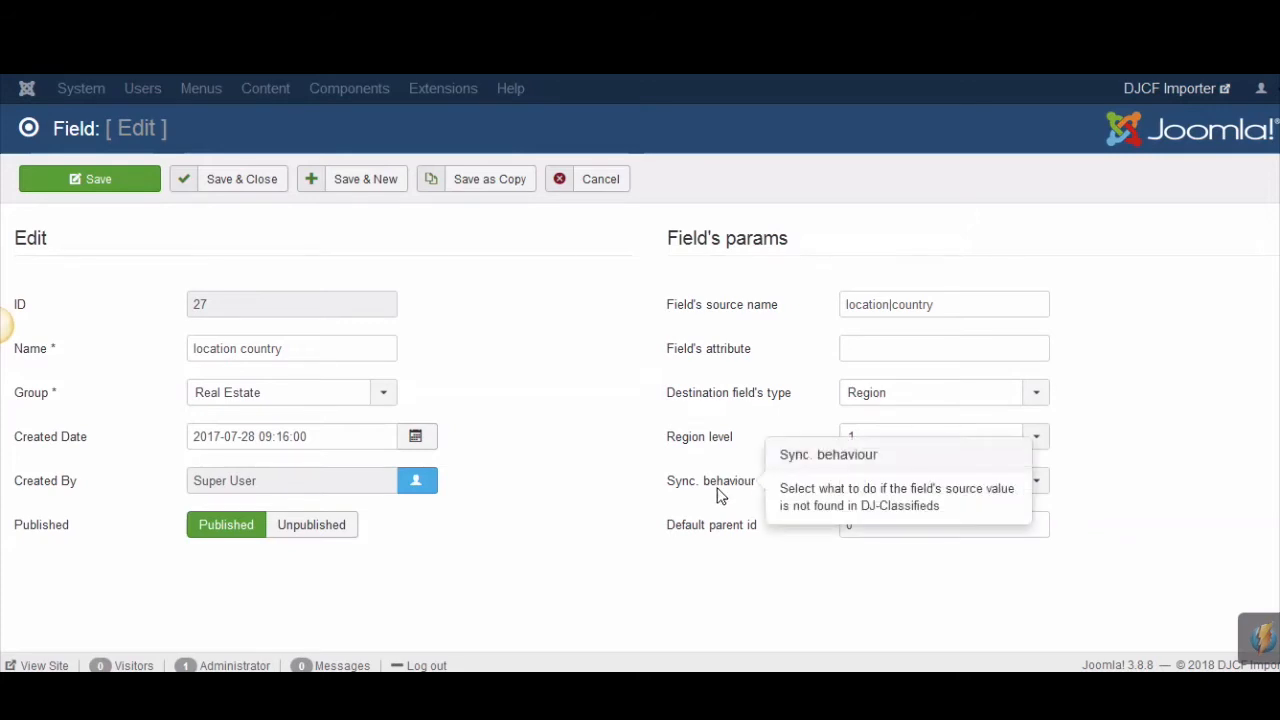
pyautogui.click(230, 178)
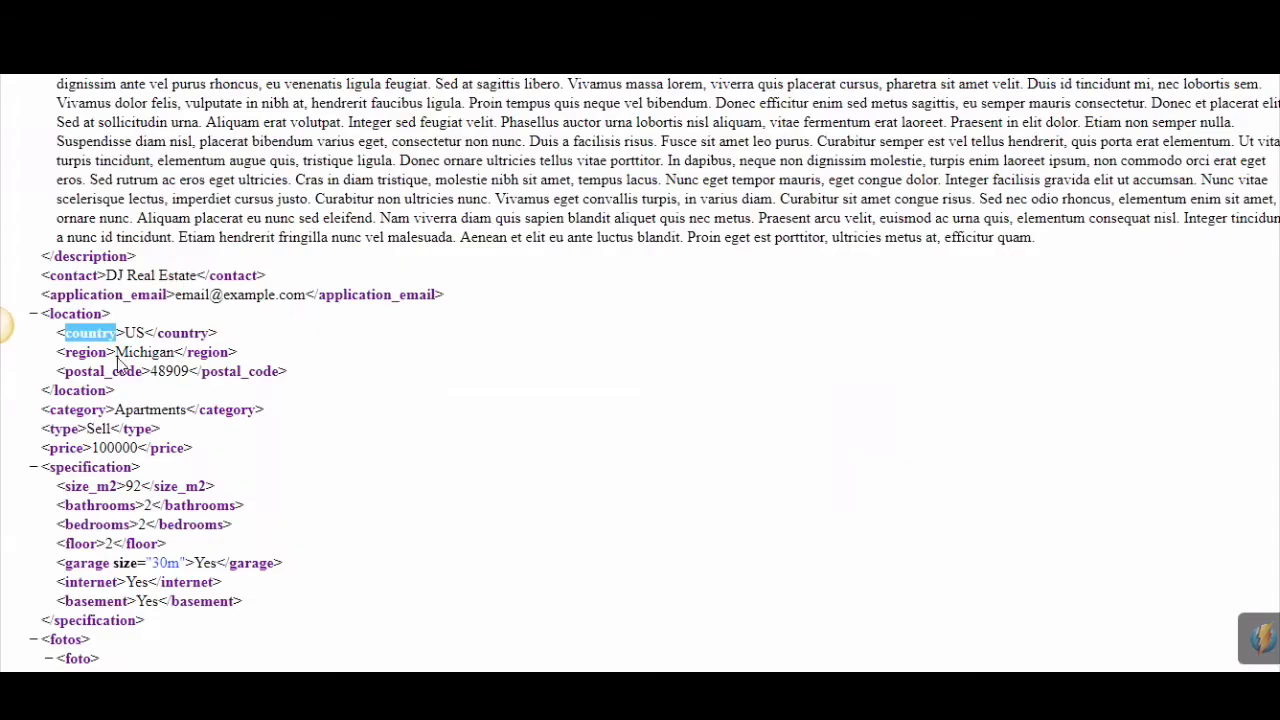
# Compare the location region field's source name with the nested location and region tags in the XML feed, and close the field without changes.
pyautogui.doubleClick(85, 353)
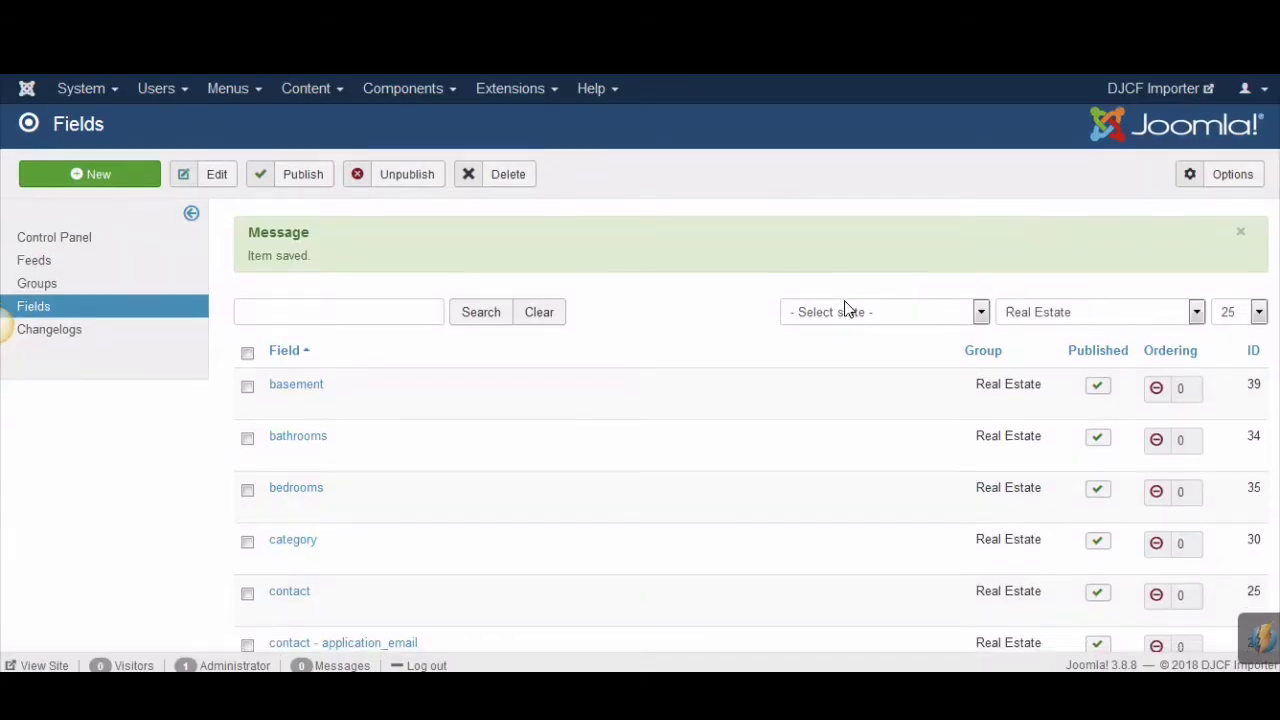
pyautogui.scroll(-8, 846, 308)
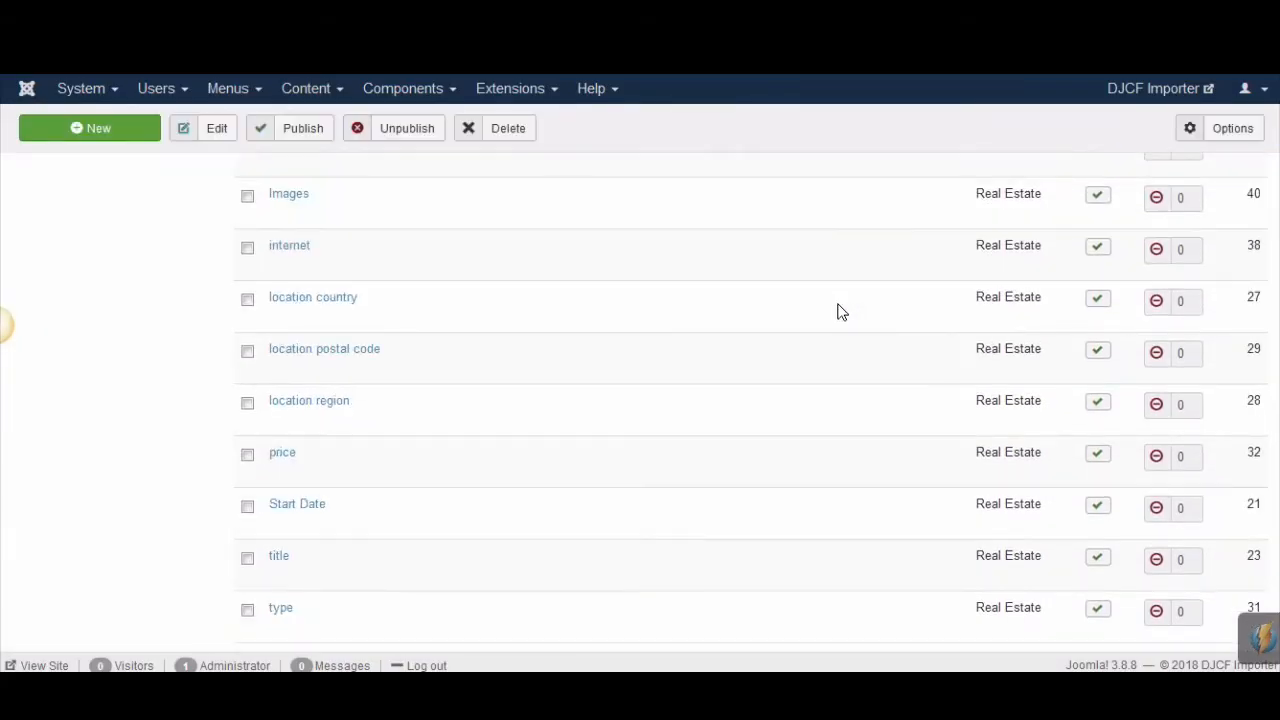
pyautogui.click(329, 402)
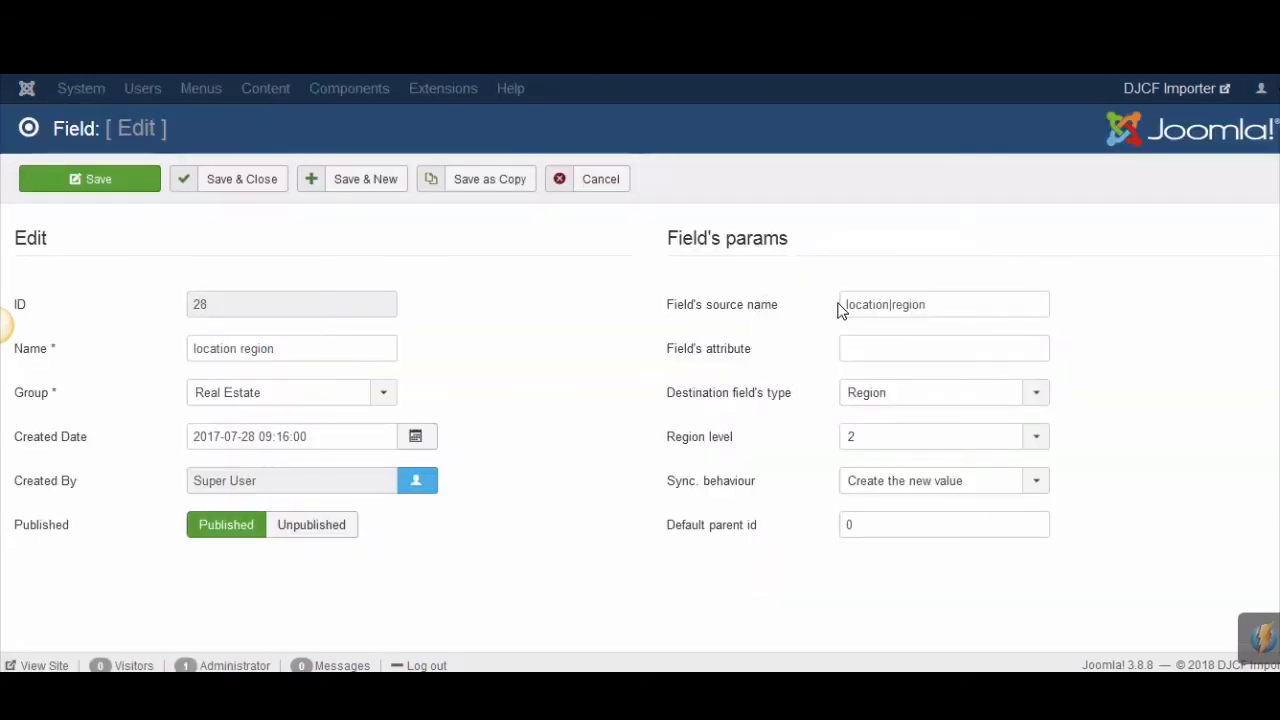
pyautogui.click(952, 311)
pyautogui.click(888, 62)
pyautogui.click(216, 360)
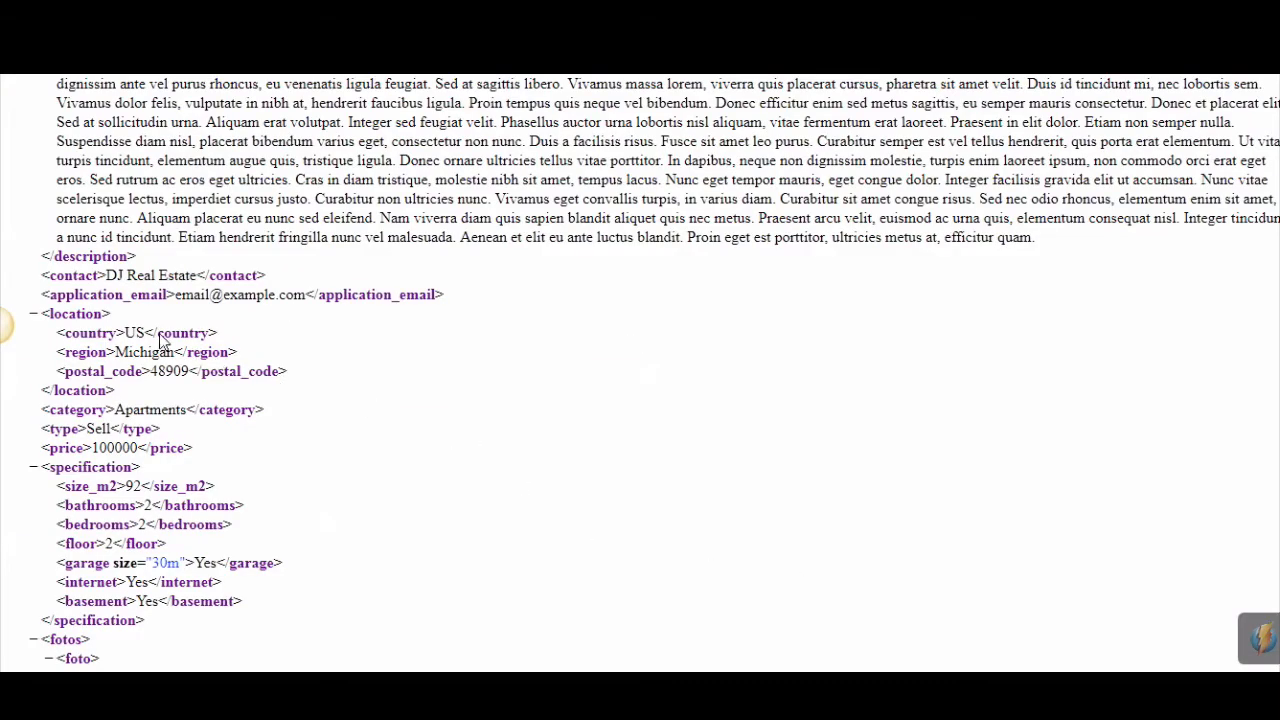
pyautogui.doubleClick(144, 352)
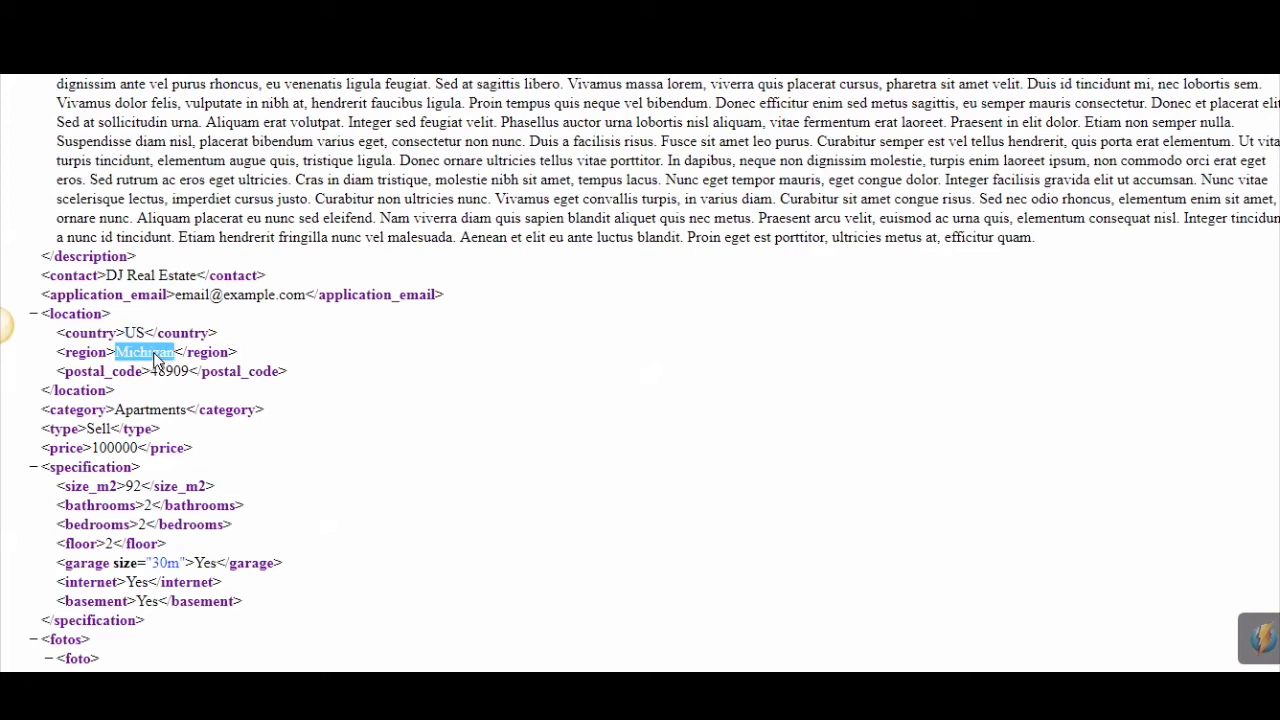
pyautogui.click(421, 367)
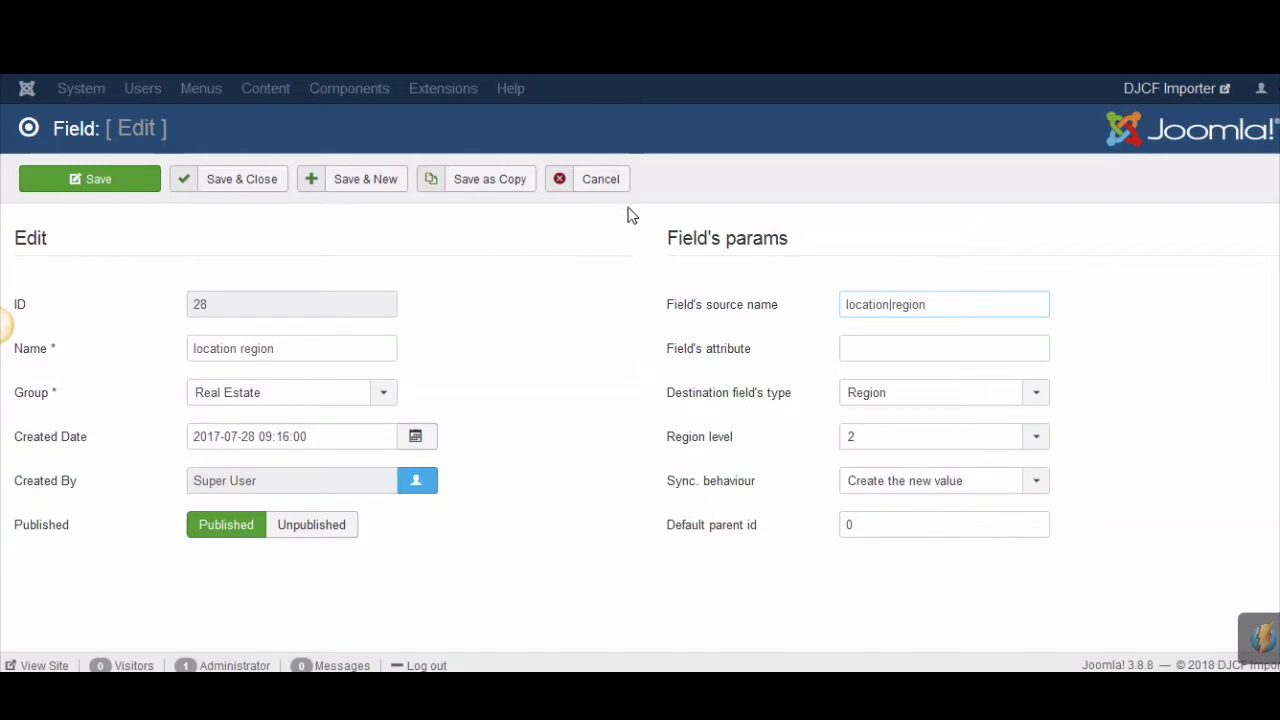
pyautogui.click(605, 184)
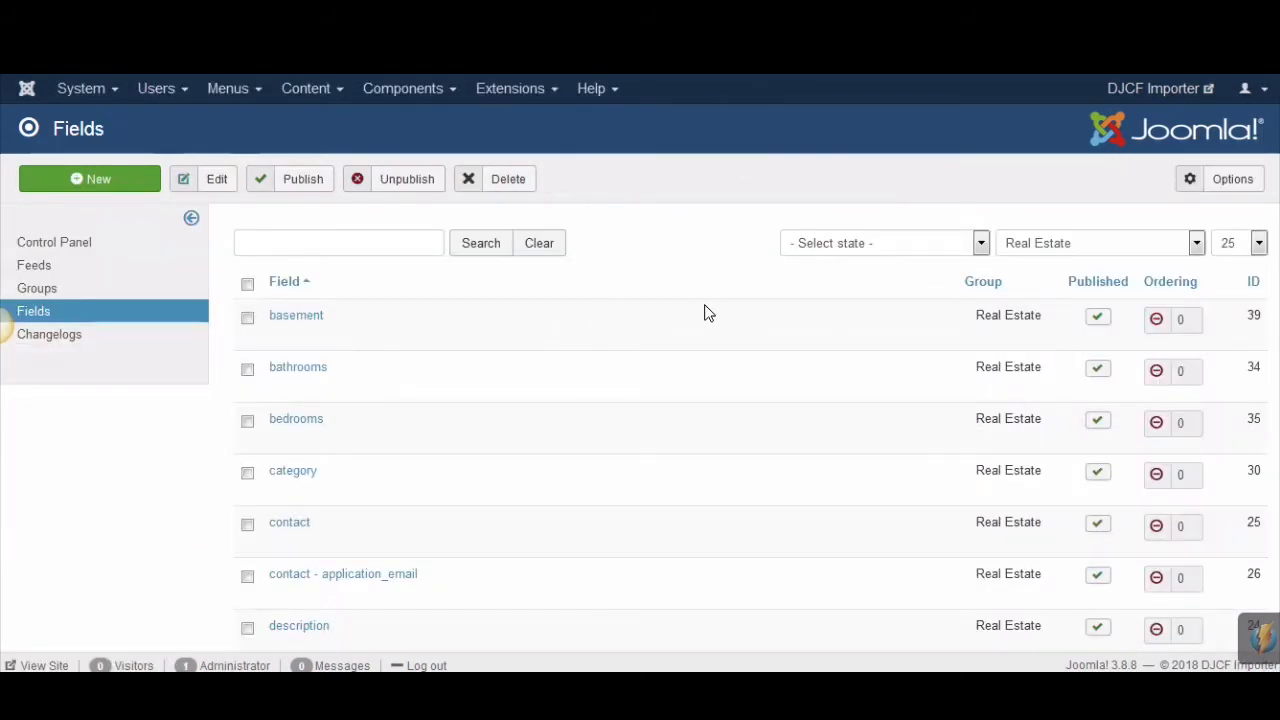
# Inspect the type field's source name, destination type and sync behaviour, and close it without changes.
pyautogui.scroll(-7, 704, 313)
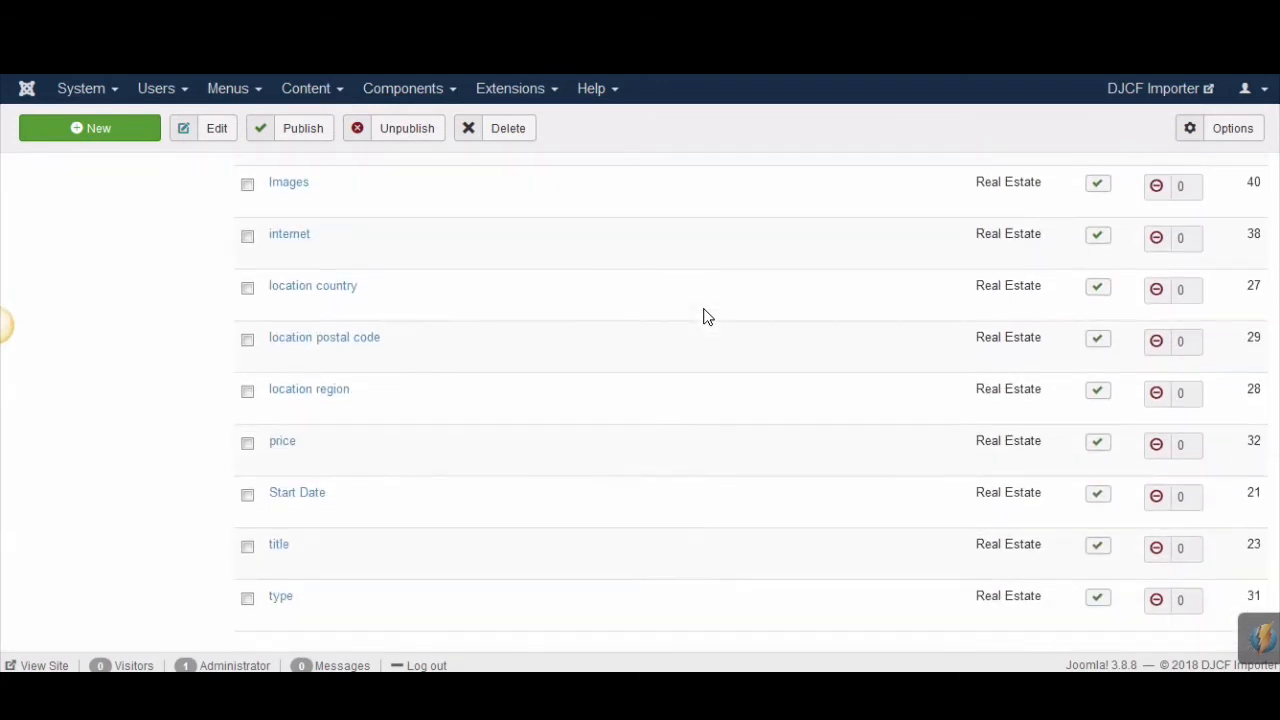
pyautogui.click(284, 565)
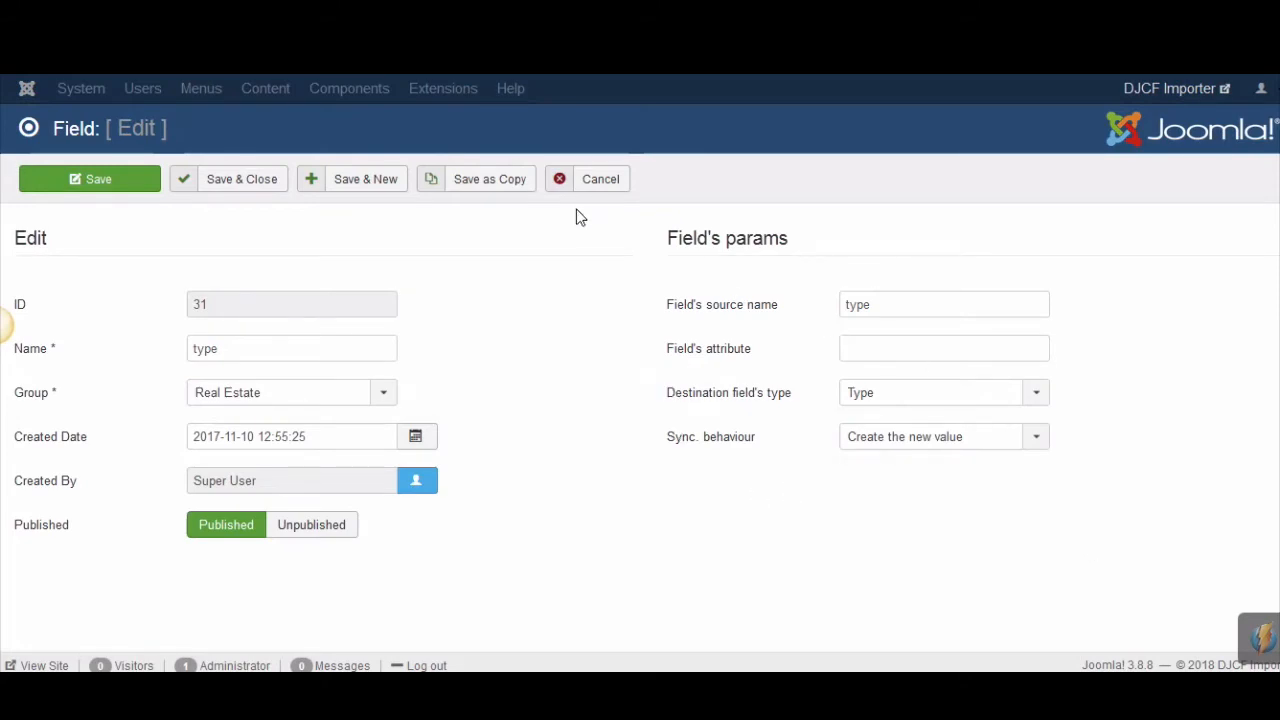
pyautogui.click(612, 184)
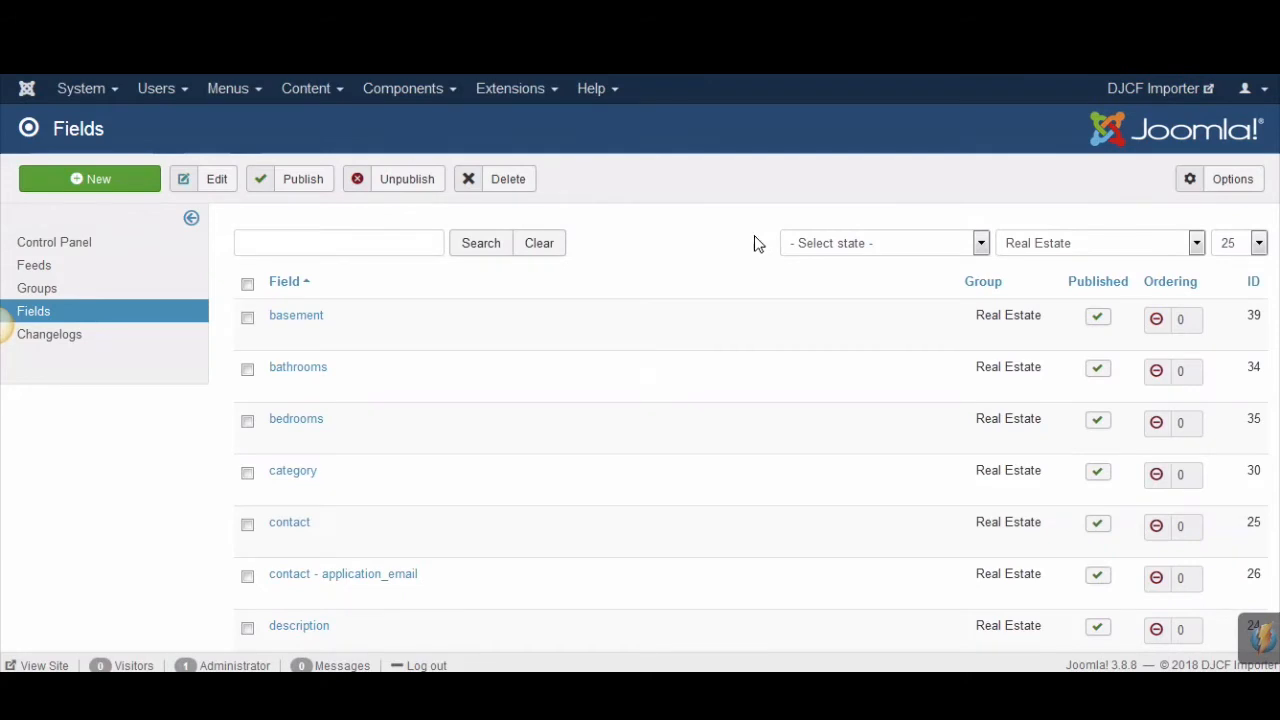
# Filter the DJ-Classifieds custom fields to those displayed in Category, and open the garage field for a look.
pyautogui.scroll(-5, 757, 244)
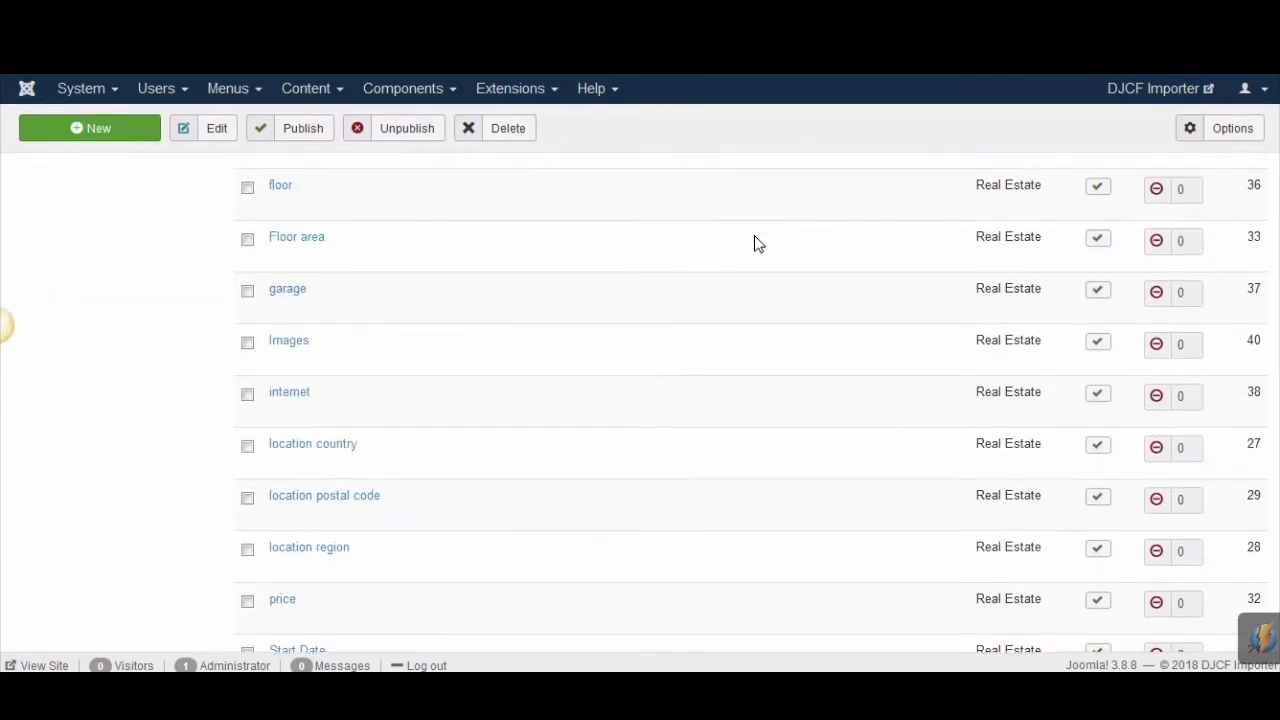
pyautogui.scroll(5, 757, 244)
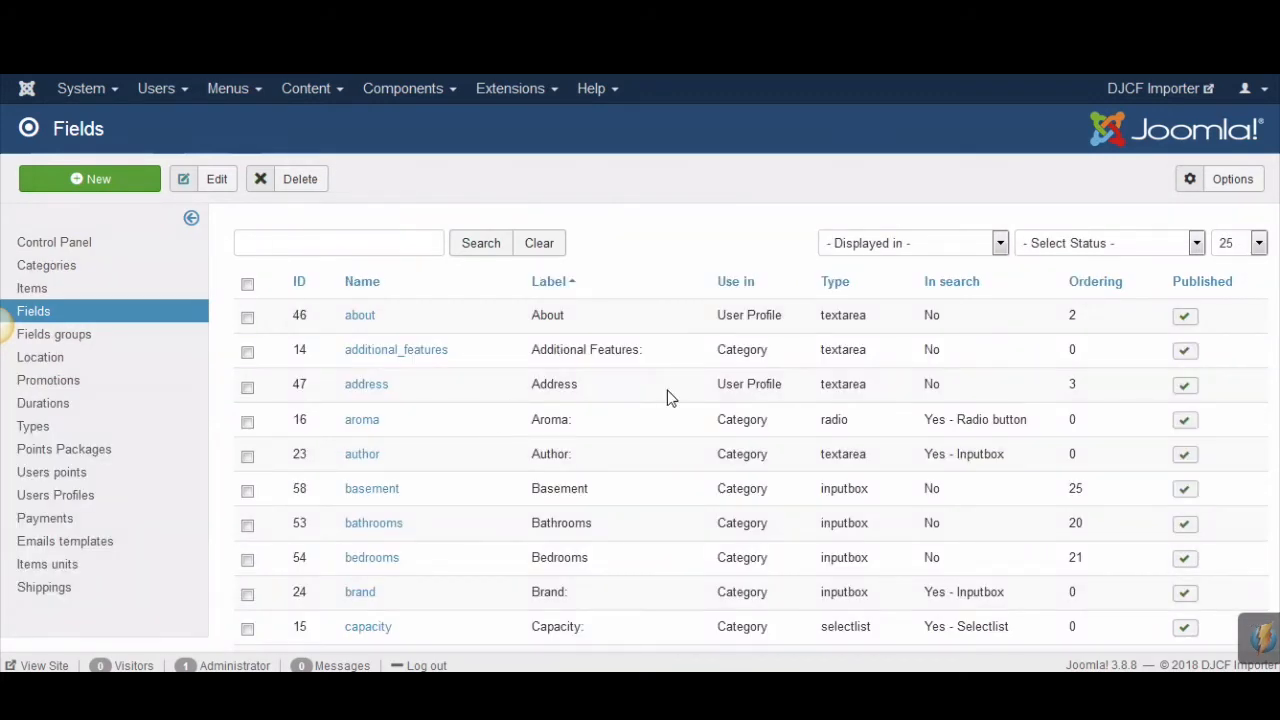
pyautogui.click(890, 245)
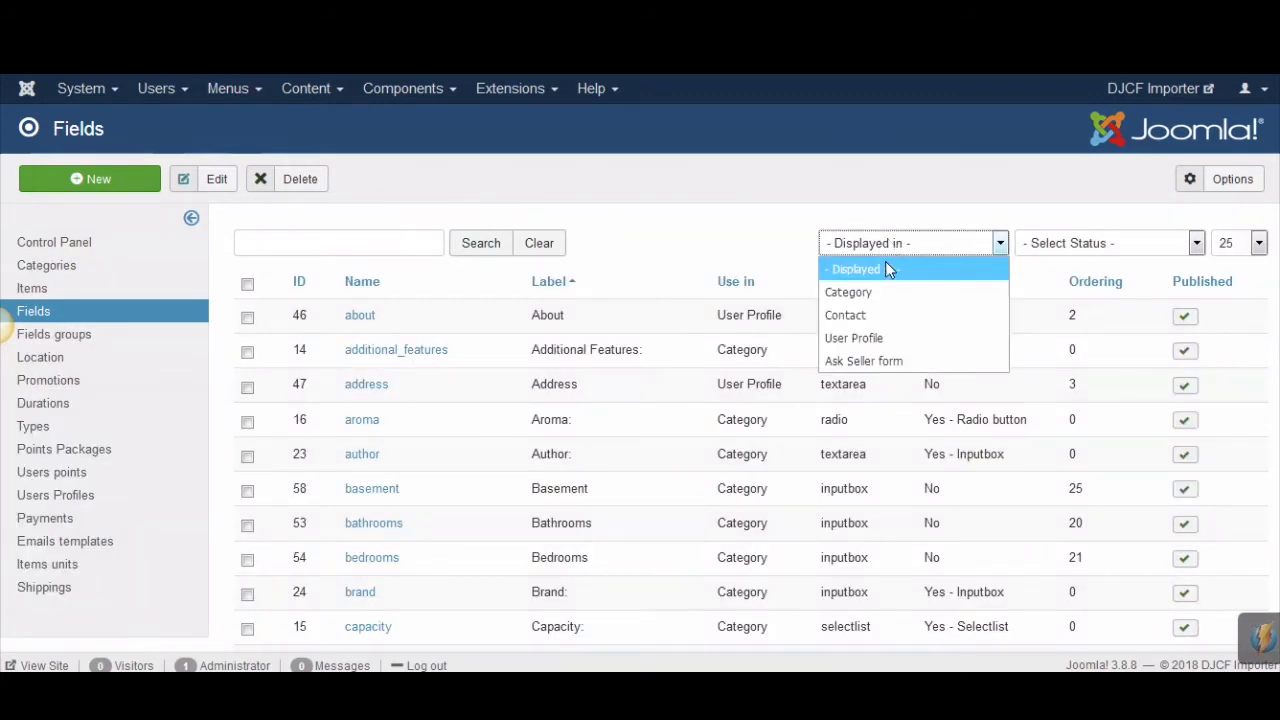
pyautogui.click(927, 293)
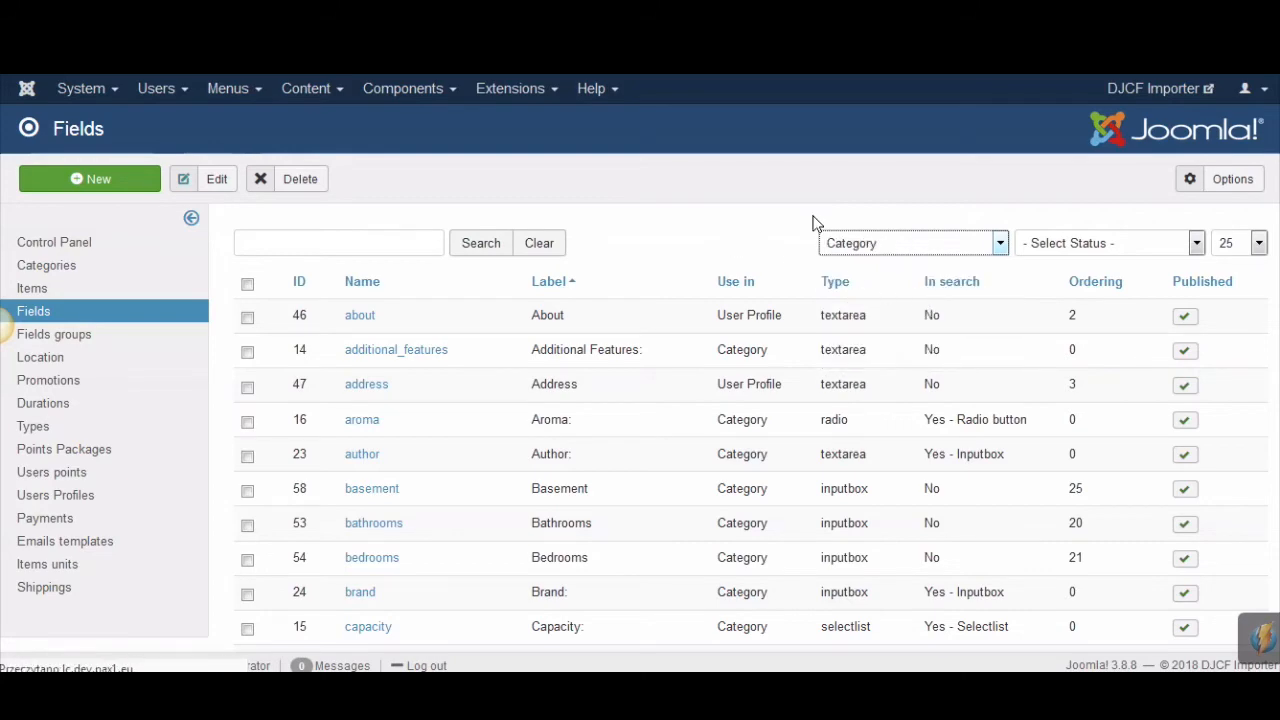
pyautogui.scroll(-5, 480, 460)
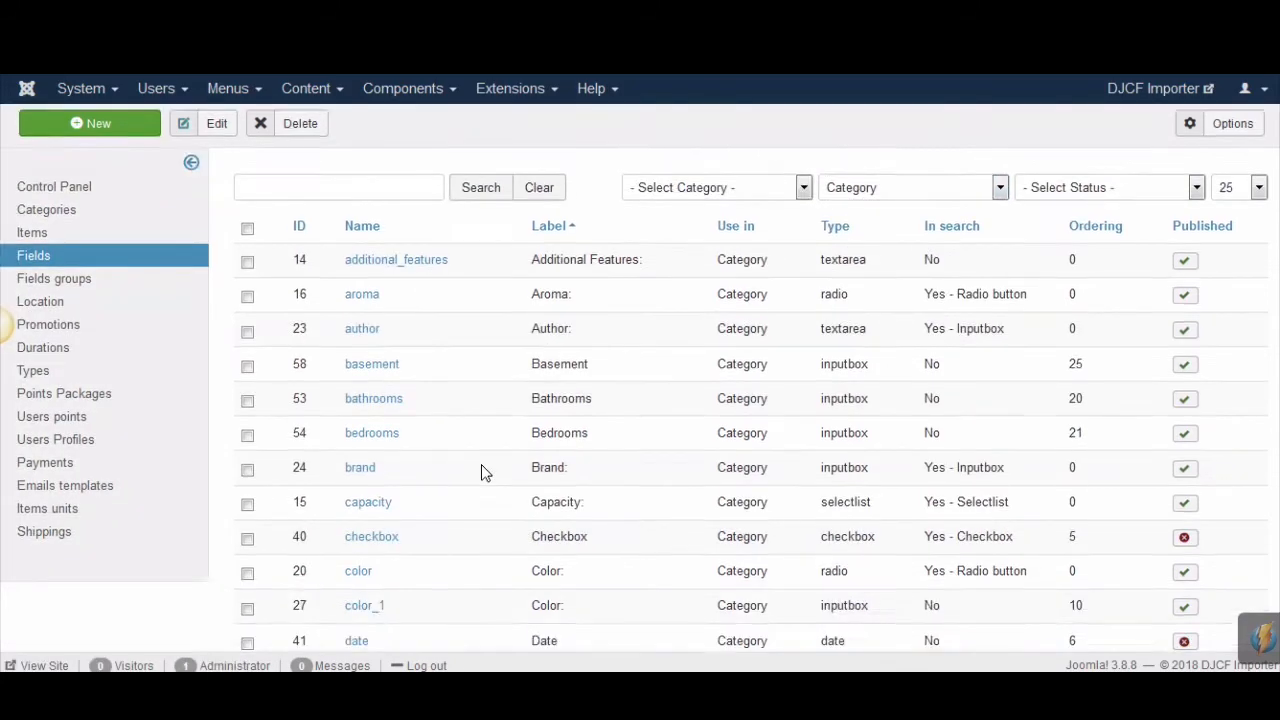
pyautogui.scroll(-3, 490, 460)
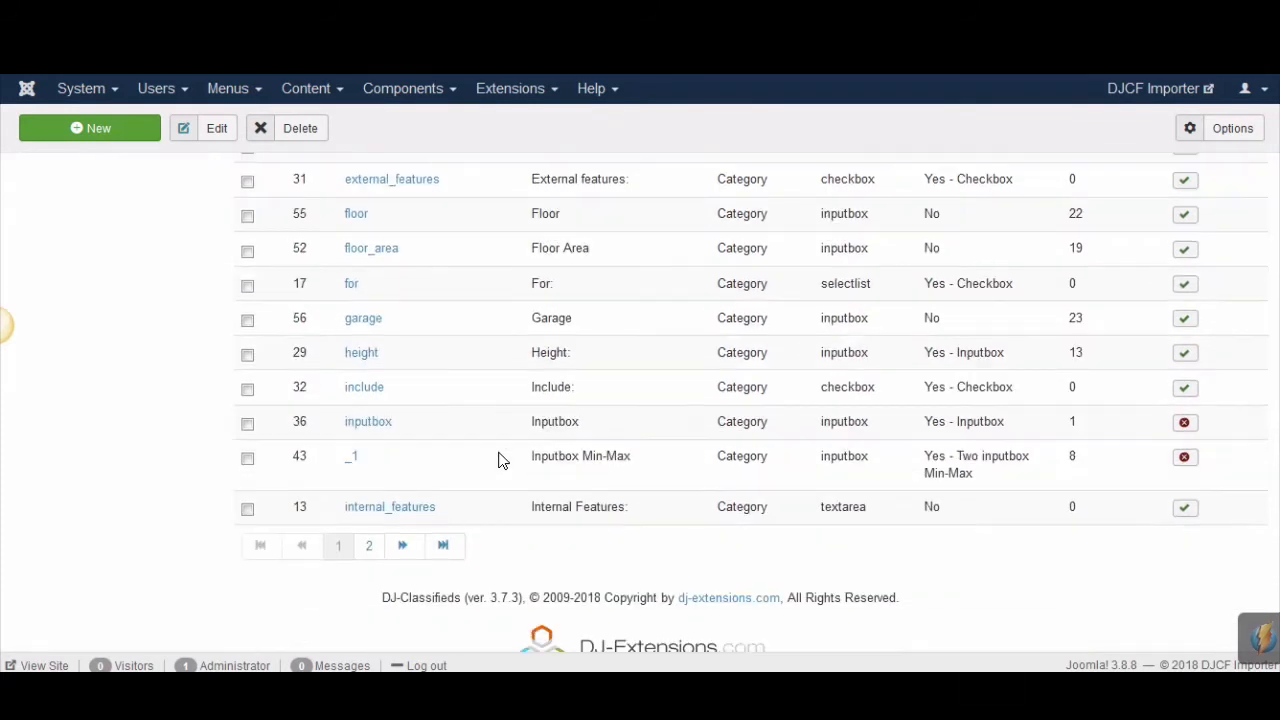
pyautogui.click(366, 322)
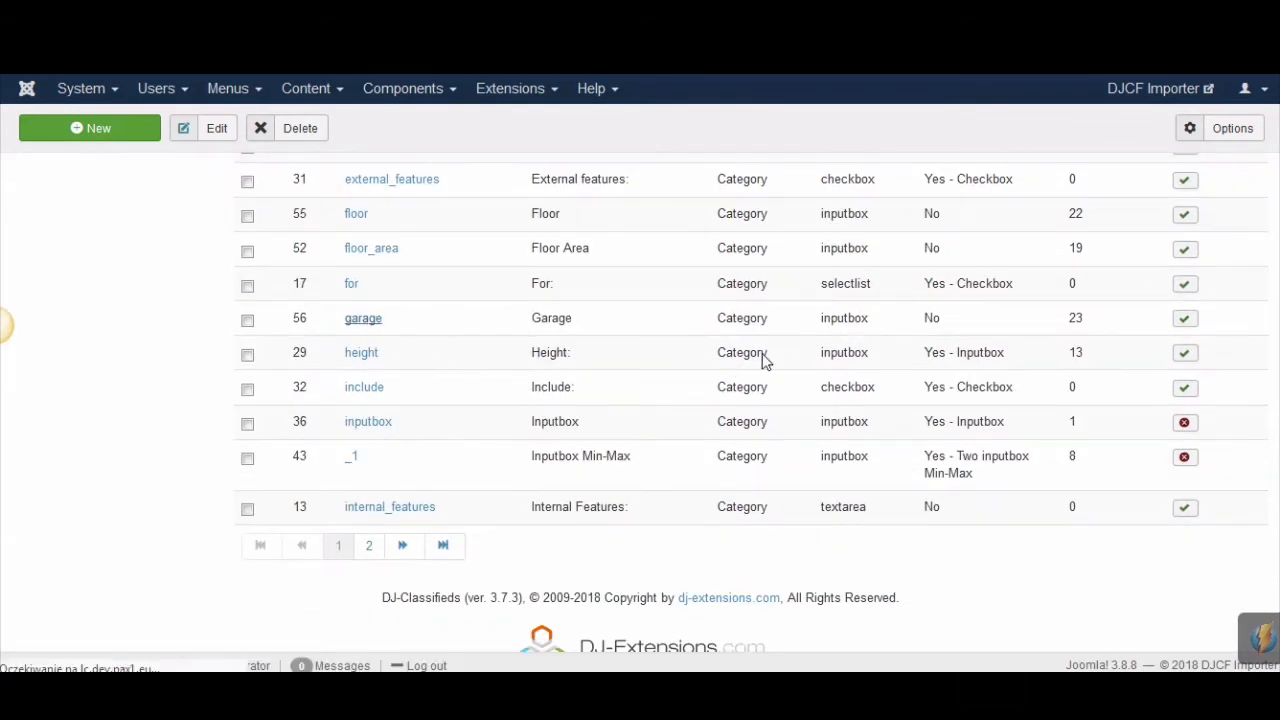
pyautogui.click(472, 181)
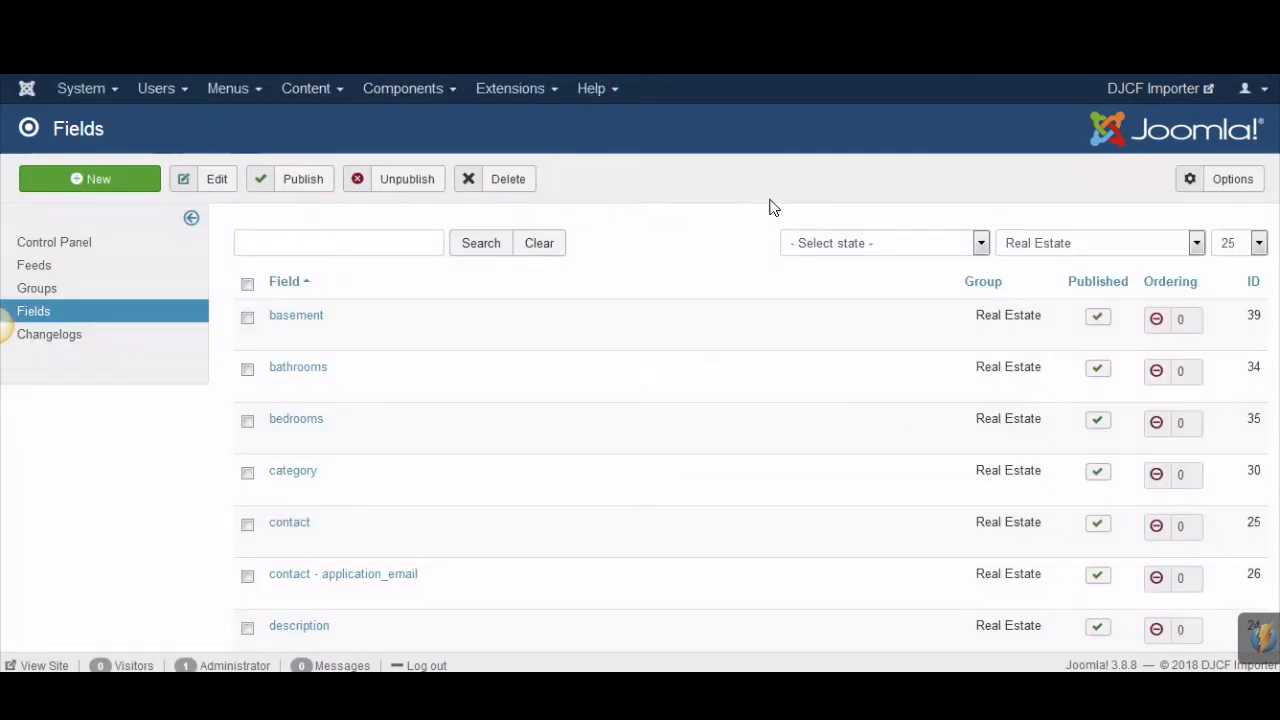
# Inspect the importer's garage field, including its destination type and Custom field in Category options, and close it without changes.
pyautogui.scroll(-2, 763, 220)
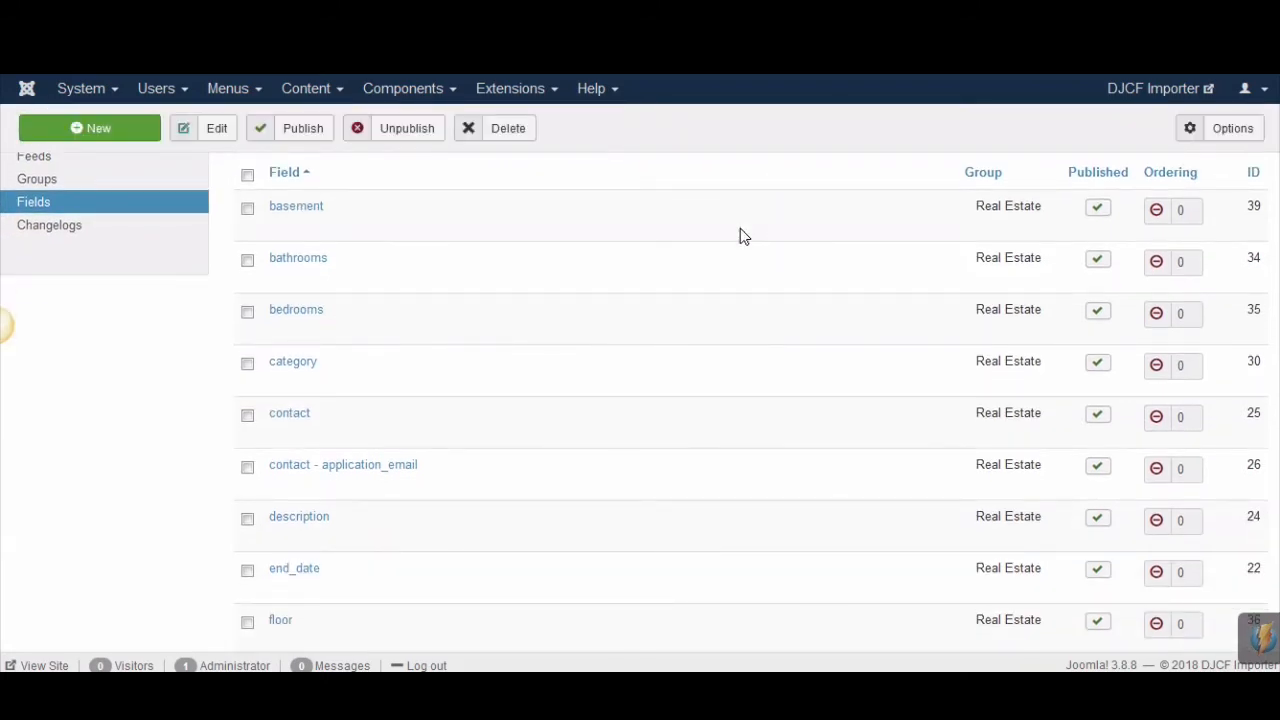
pyautogui.scroll(-2, 745, 336)
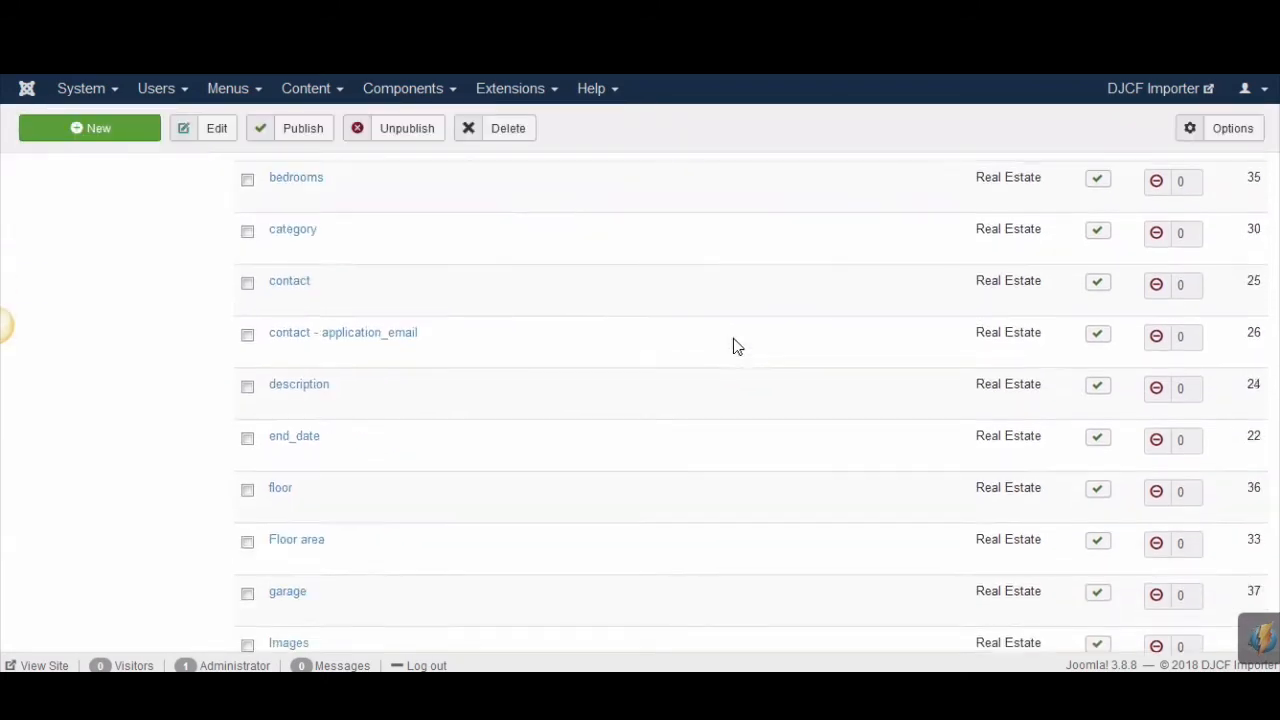
pyautogui.scroll(-1, 733, 346)
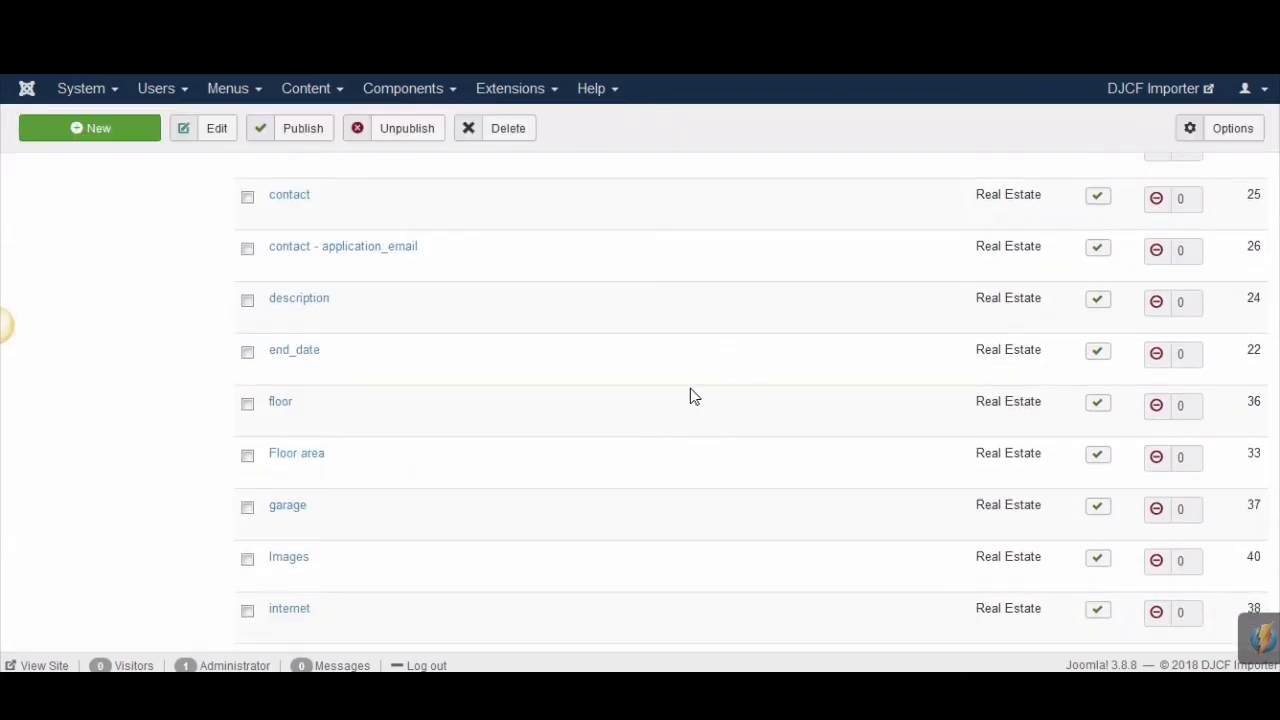
pyautogui.click(293, 512)
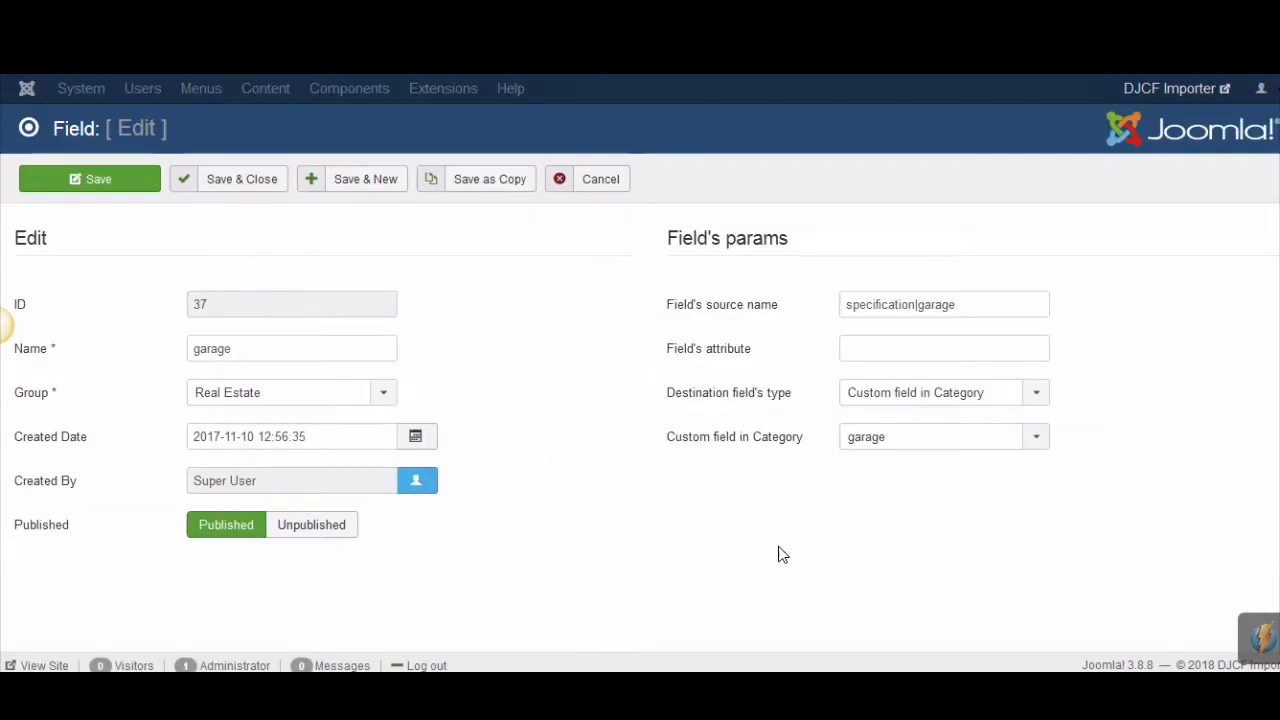
pyautogui.click(1011, 401)
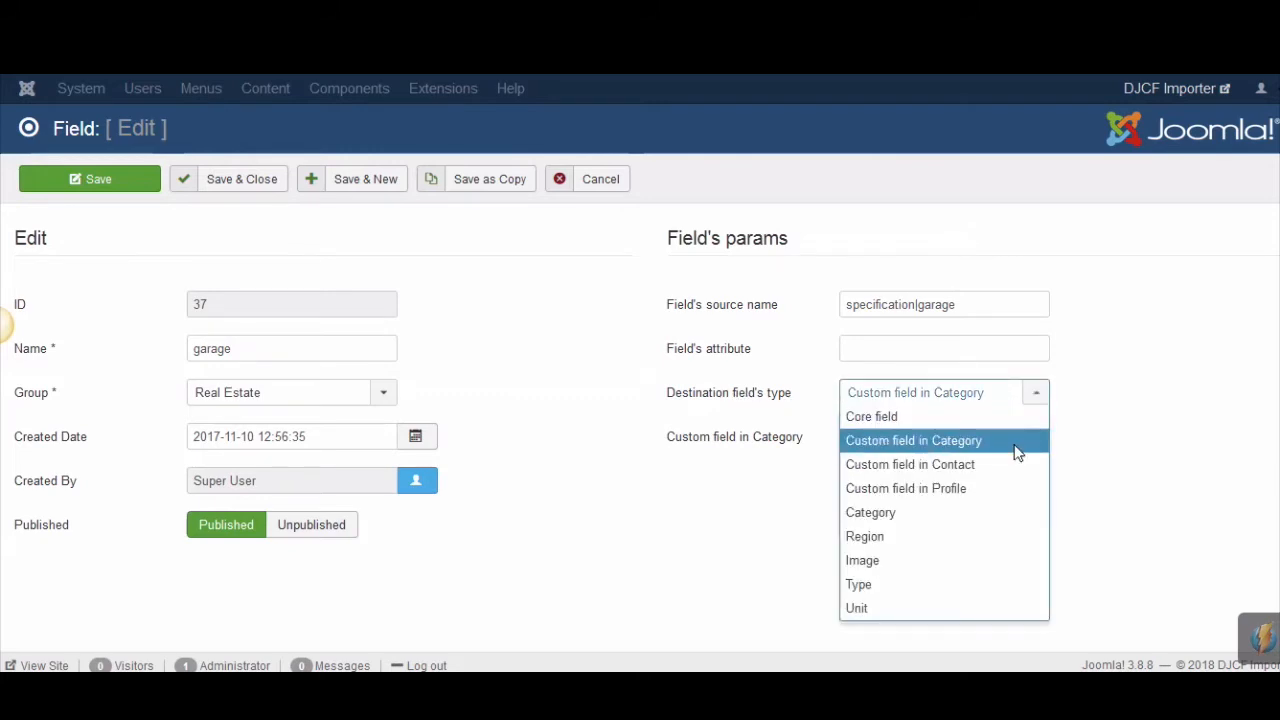
pyautogui.click(1155, 420)
pyautogui.click(990, 437)
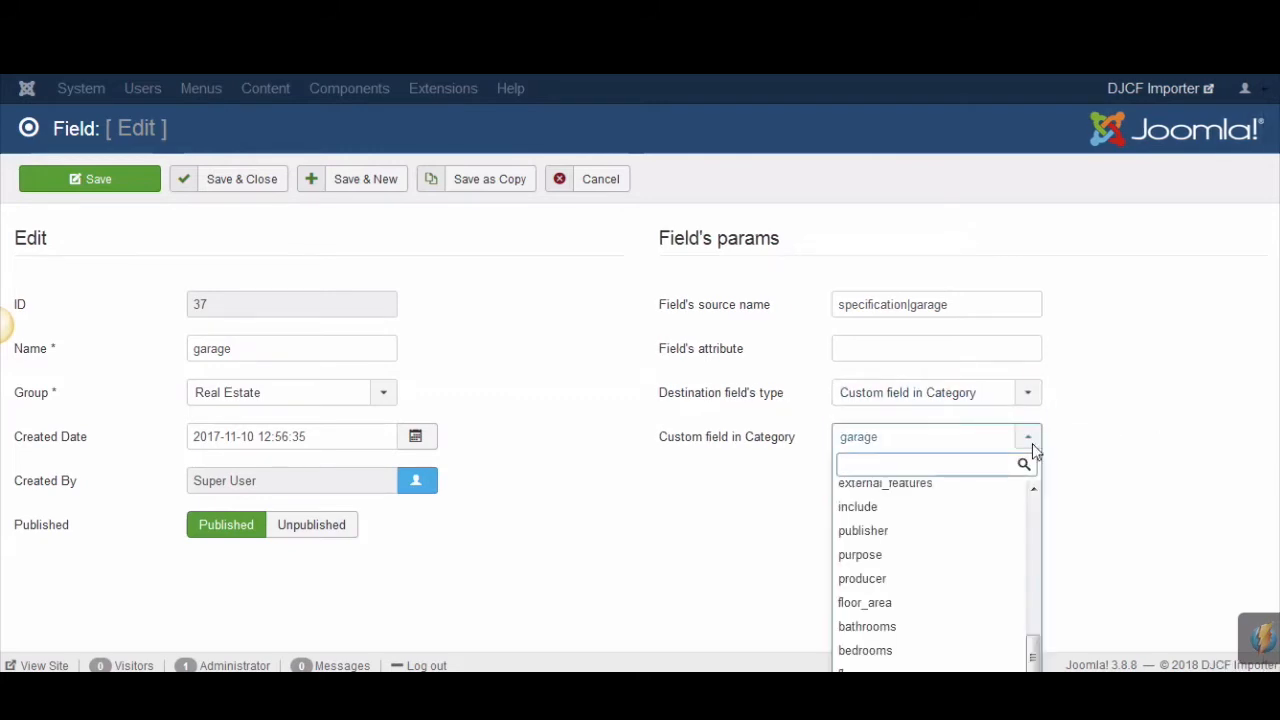
pyautogui.scroll(-1, 1131, 454)
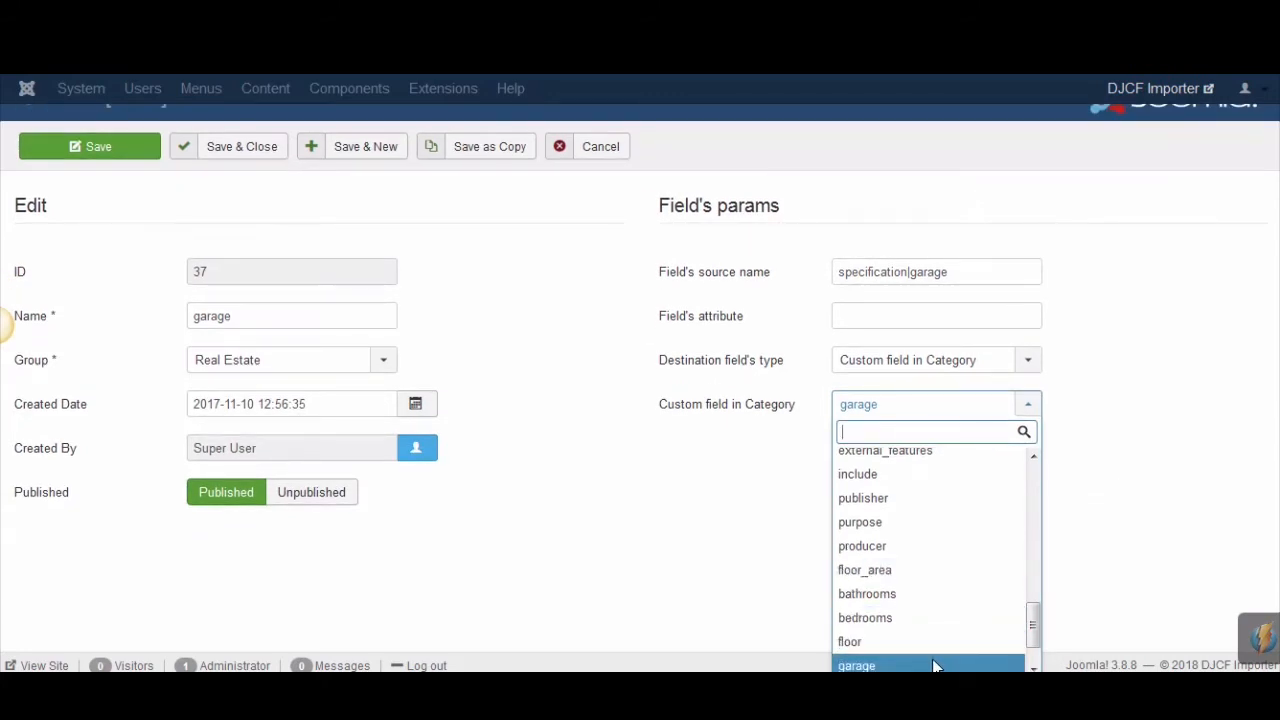
pyautogui.click(633, 485)
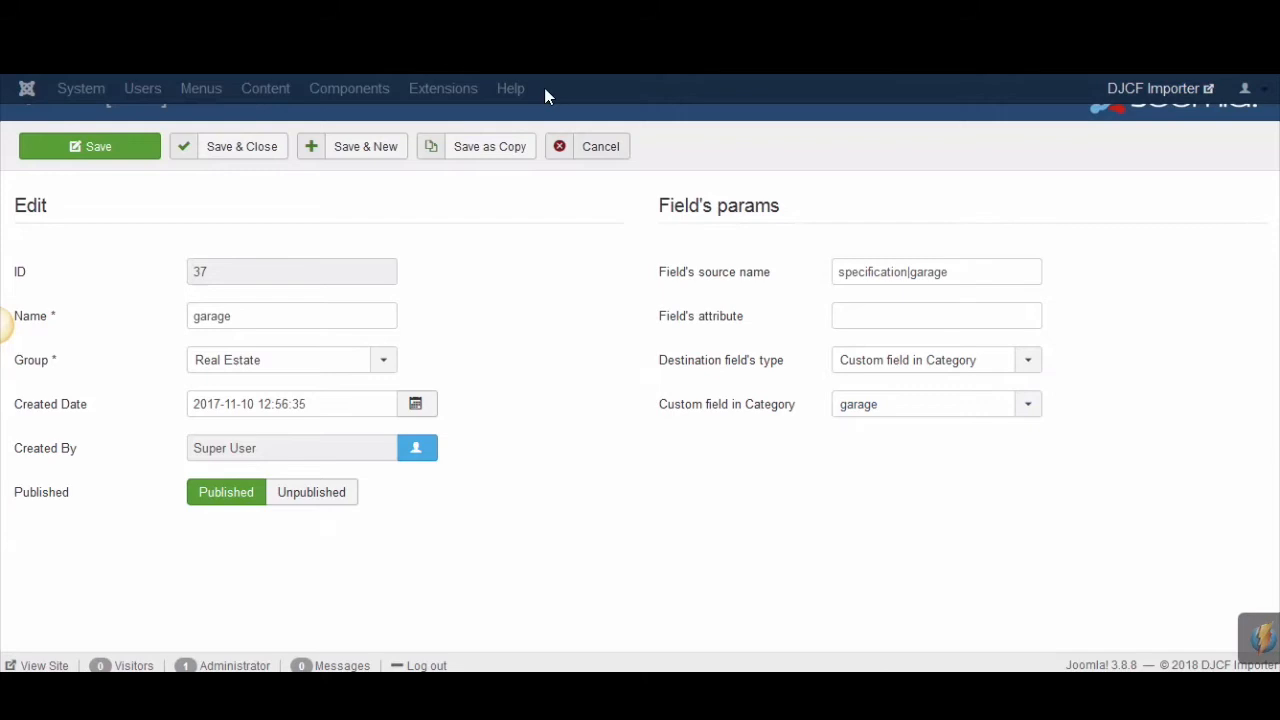
pyautogui.click(606, 160)
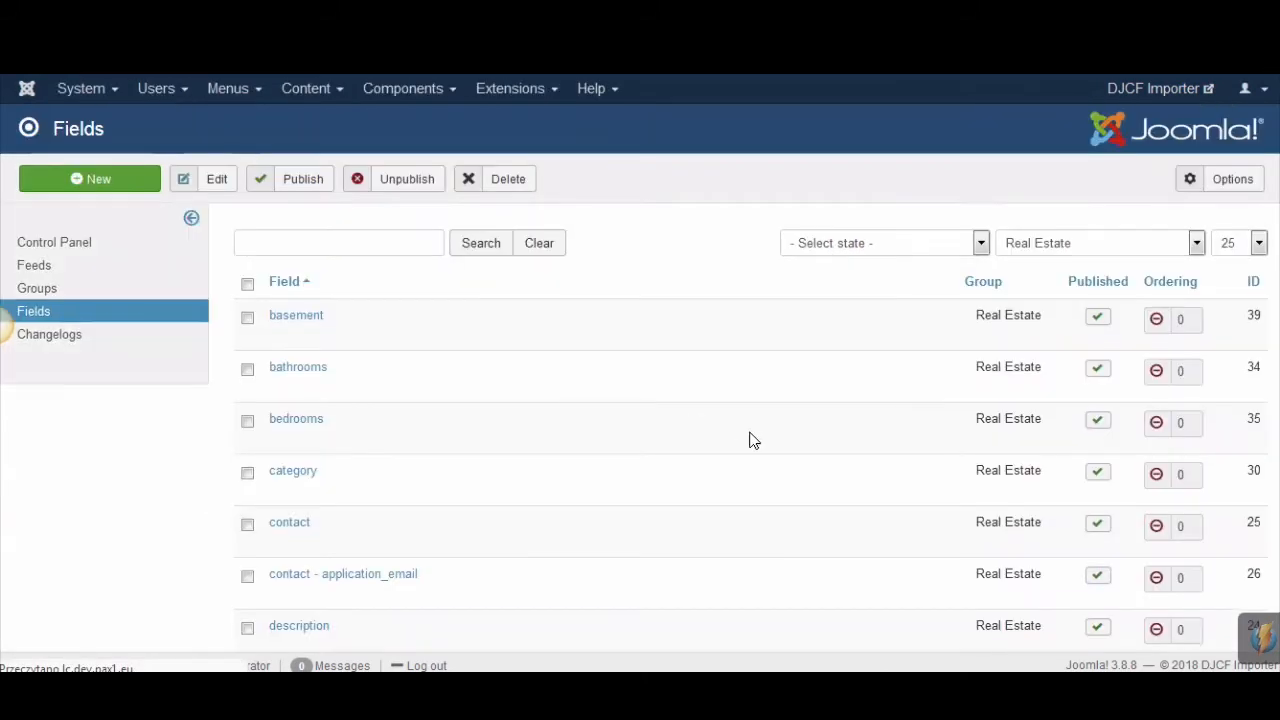
pyautogui.scroll(-3, 745, 435)
pyautogui.scroll(-3, 730, 422)
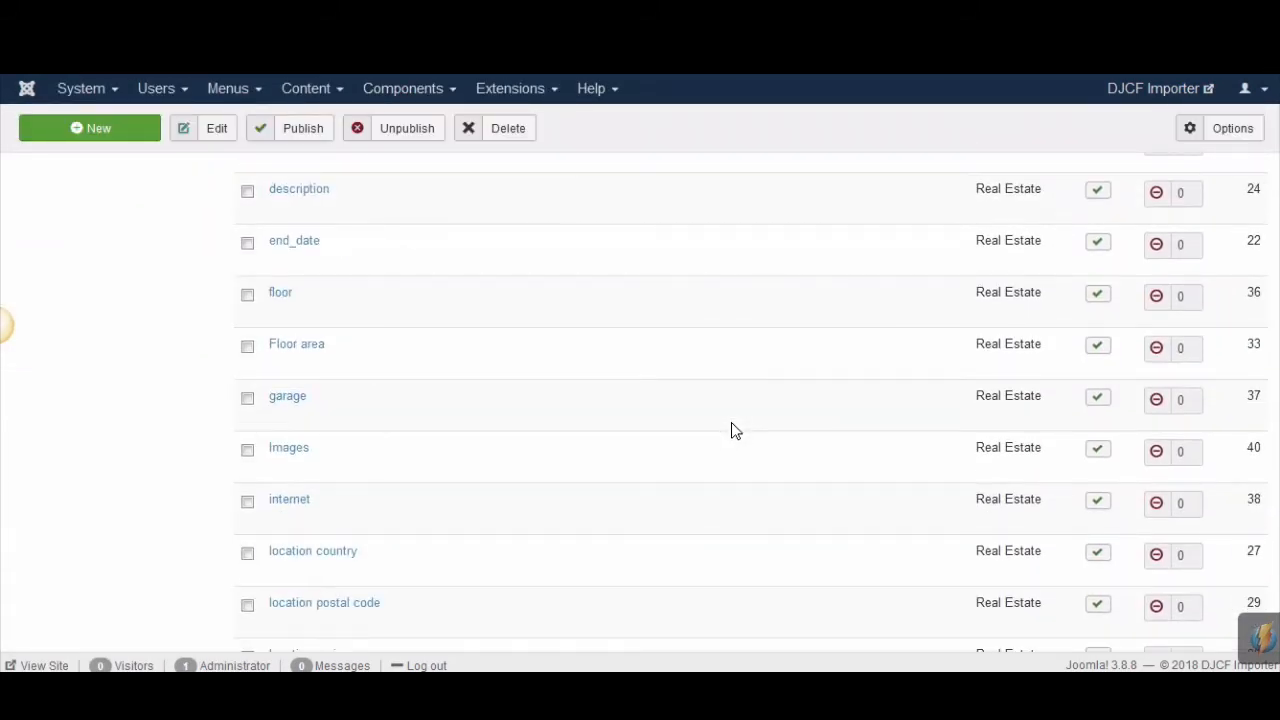
pyautogui.scroll(-3, 738, 428)
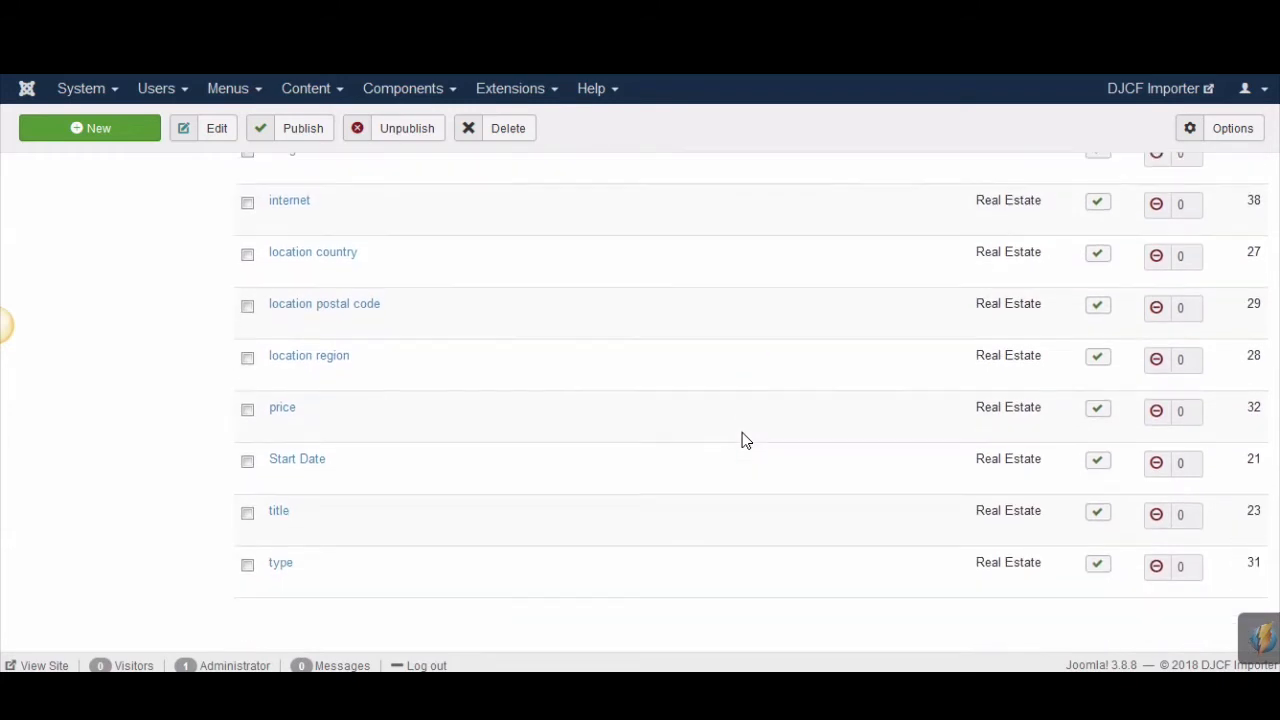
pyautogui.scroll(8, 745, 441)
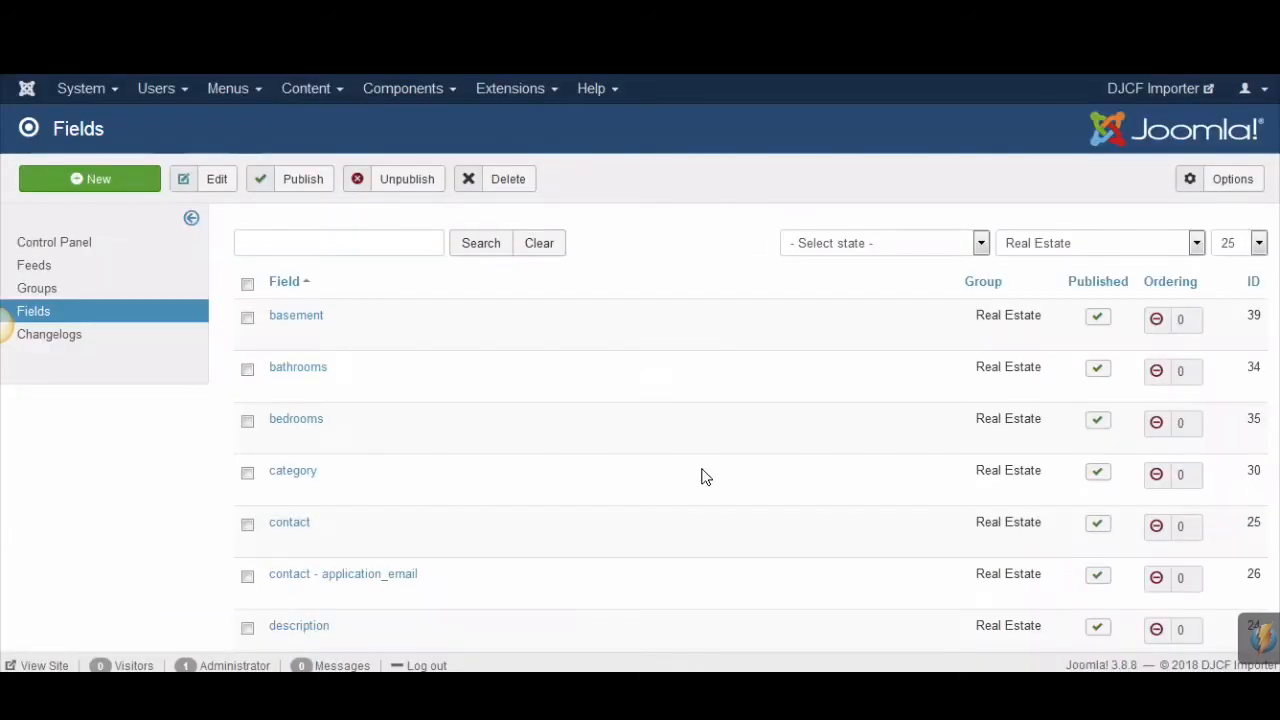
pyautogui.hotkey('ctrl', 'f')
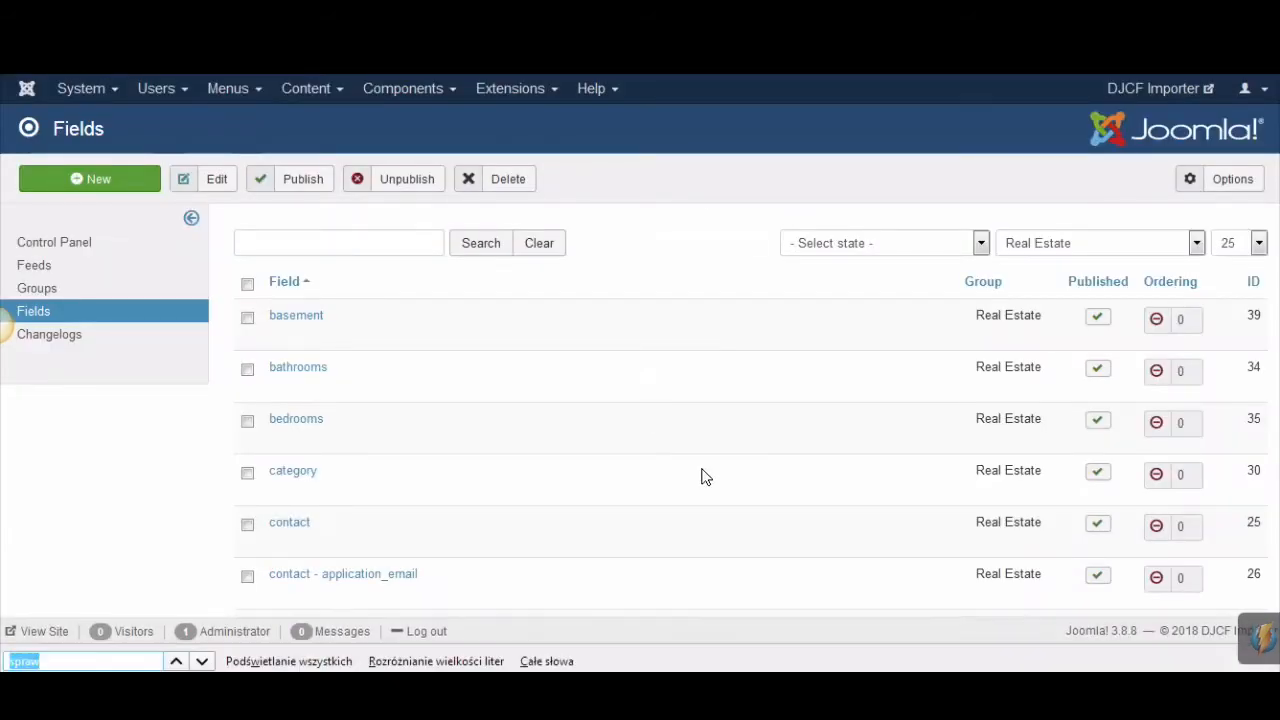
pyautogui.write('size')
pyautogui.press('BackSpace')
pyautogui.press('BackSpace')
pyautogui.press('BackSpace')
pyautogui.press('BackSpace')
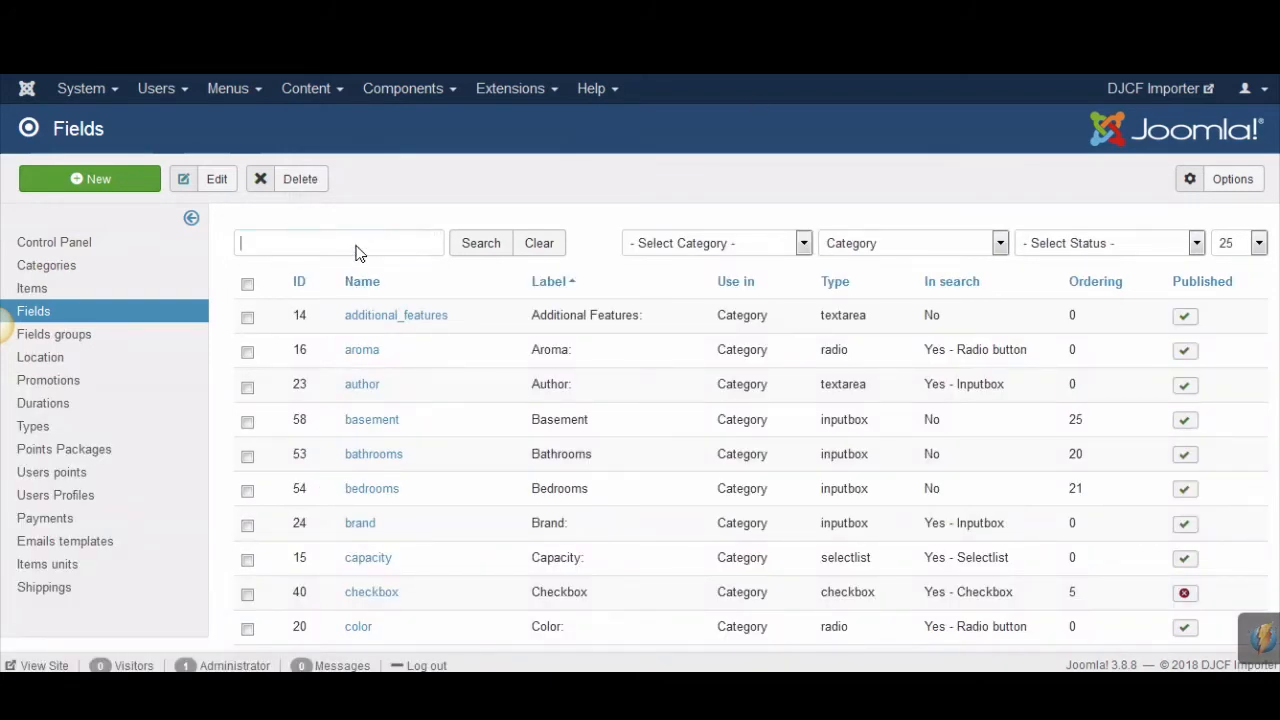
# Search the DJ-Classifieds custom fields for "garage".
pyautogui.write('s')
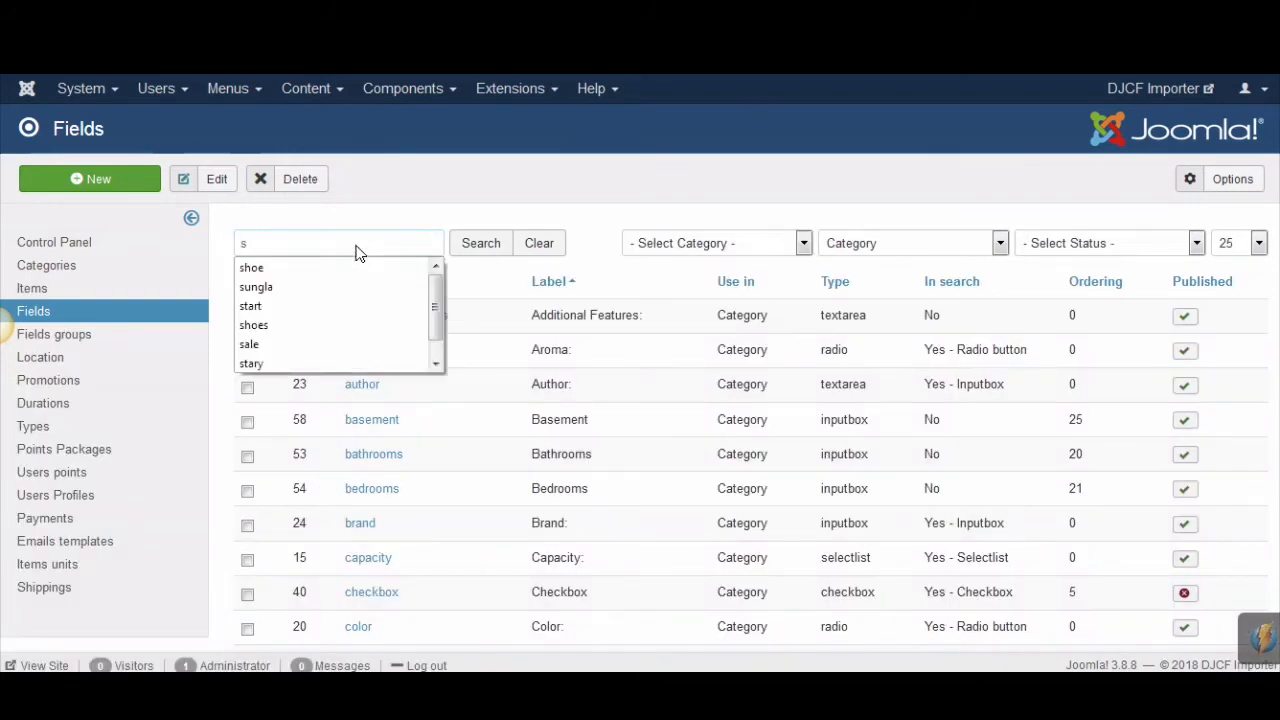
pyautogui.press('BackSpace')
pyautogui.write('garage')
pyautogui.press('Return')
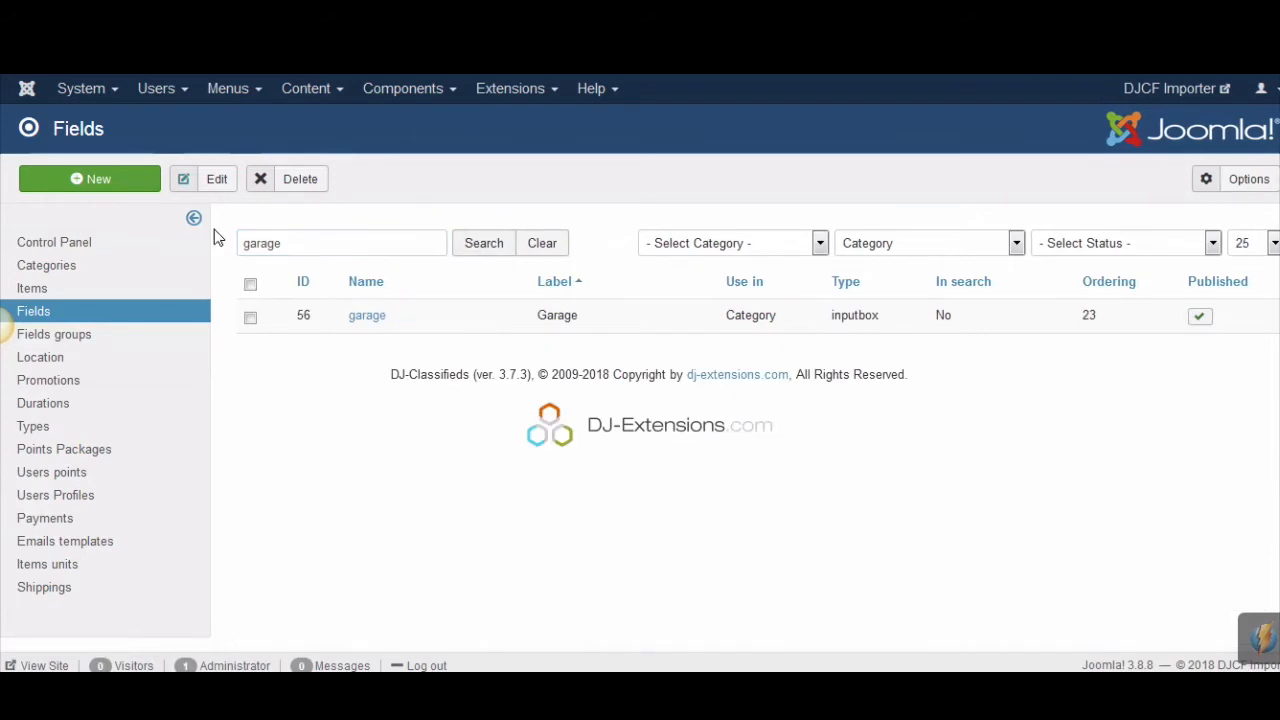
# Create a DJ-Classifieds custom field labelled "Garage size" for use in Category, with type Inputbox, and save and close it.
pyautogui.click(133, 174)
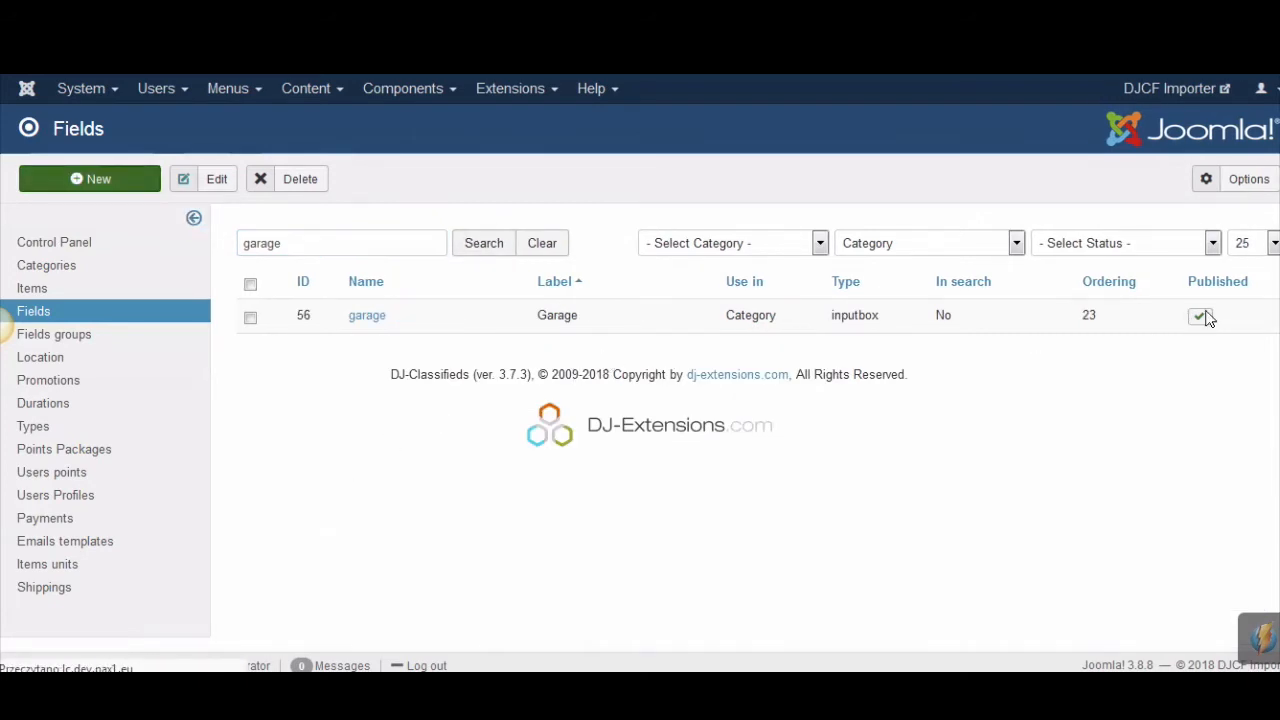
pyautogui.write('G')
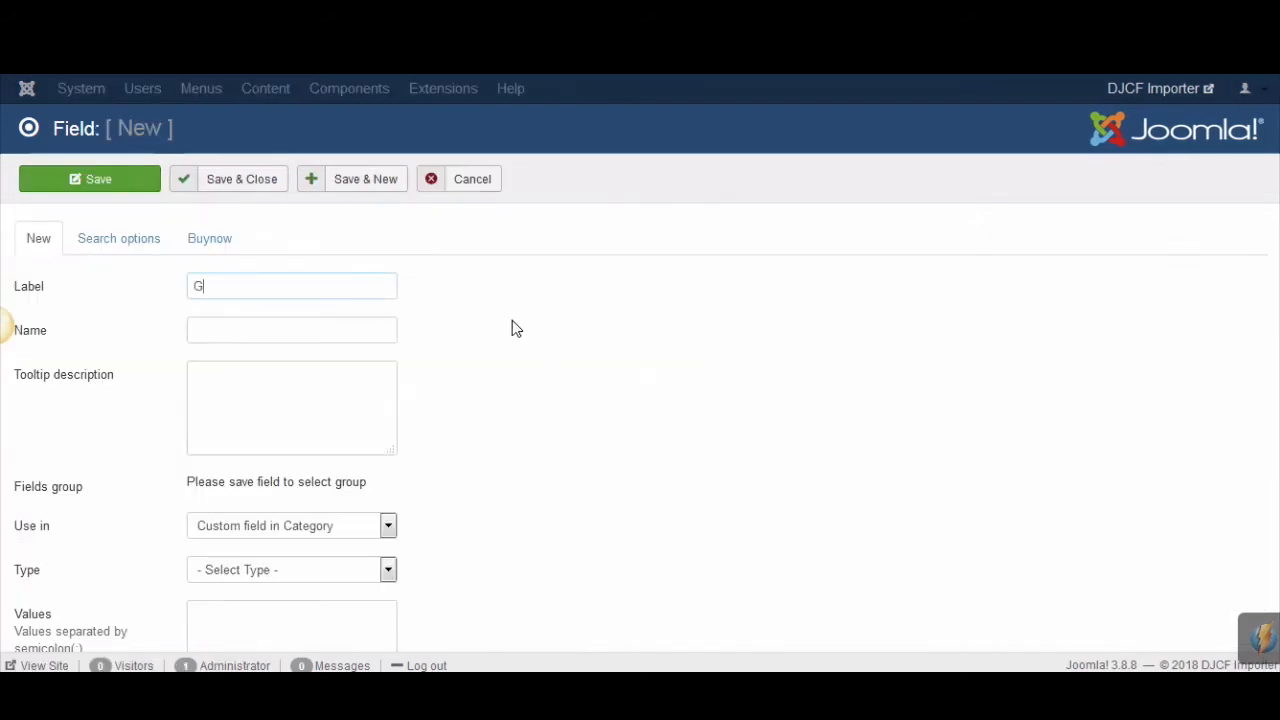
pyautogui.write('arage size')
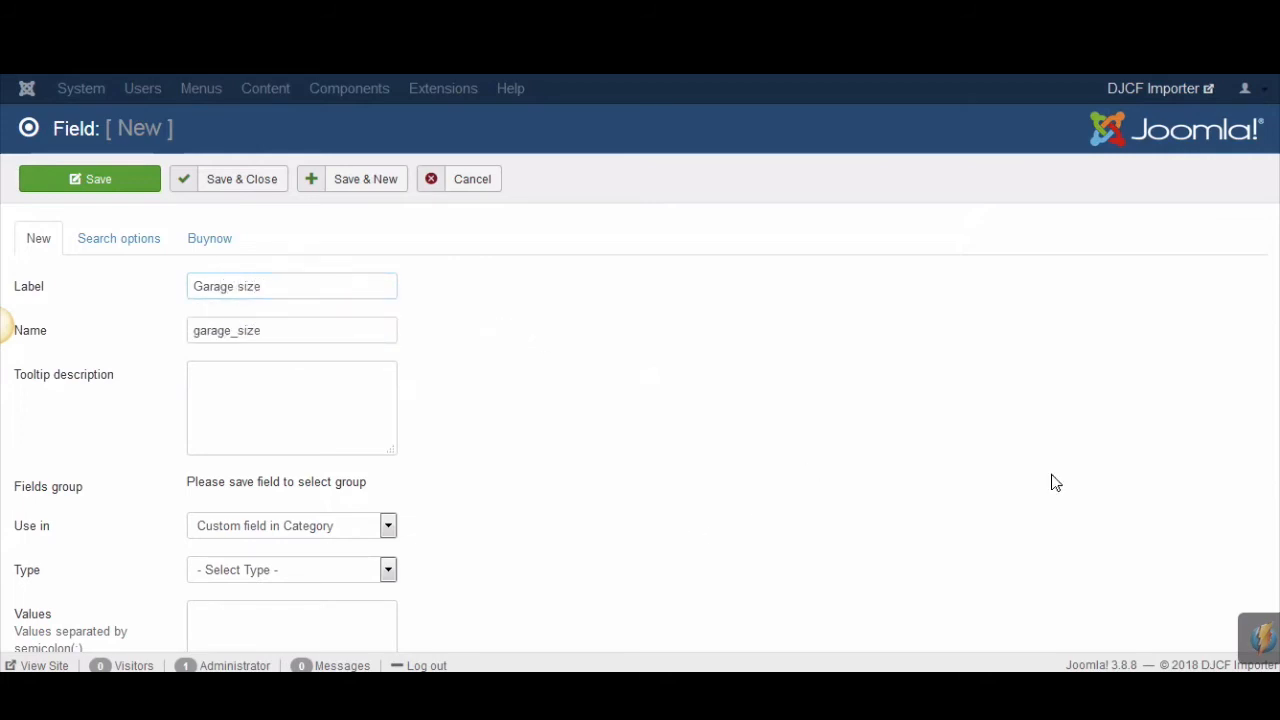
pyautogui.scroll(-1, 672, 451)
pyautogui.scroll(-1, 675, 451)
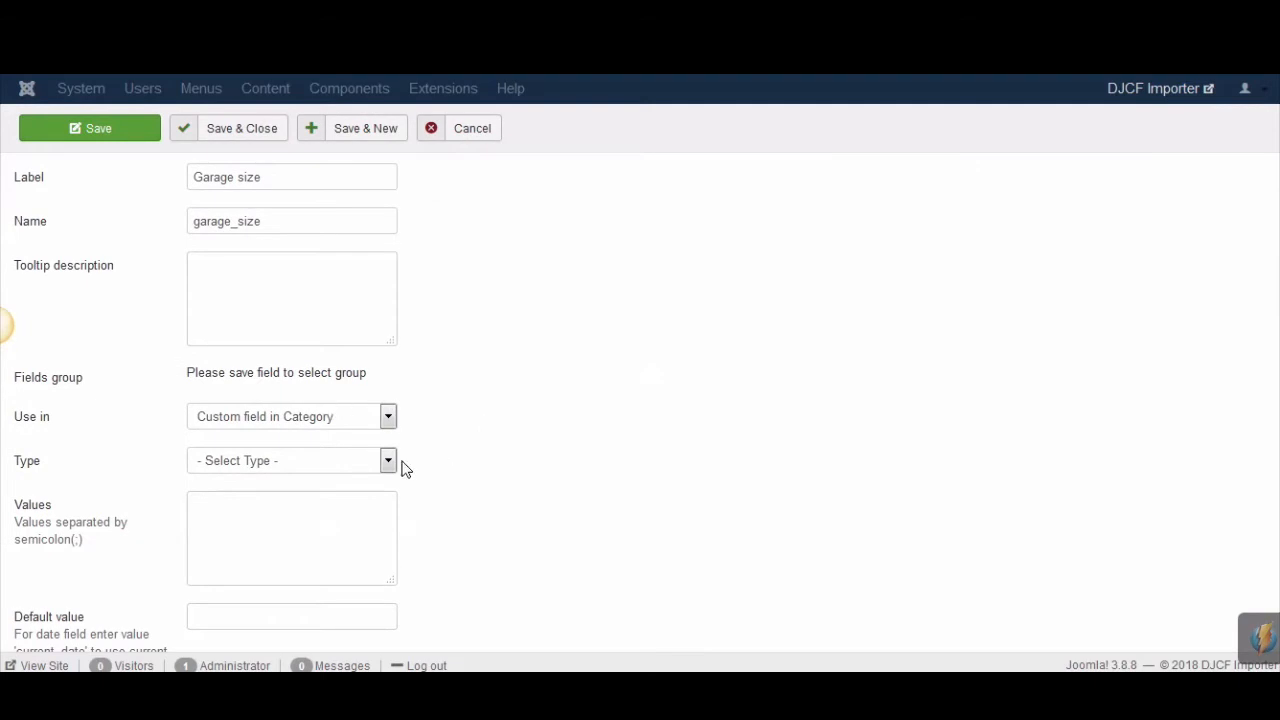
pyautogui.click(345, 462)
pyautogui.click(334, 274)
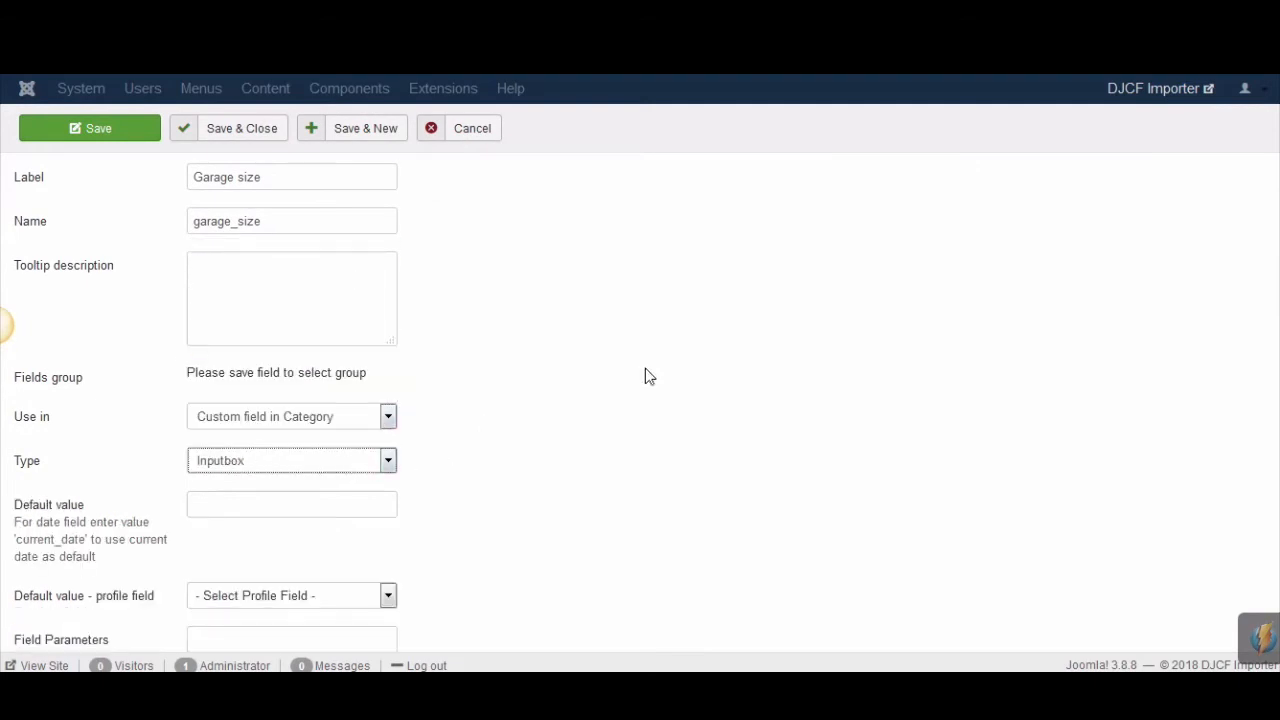
pyautogui.scroll(2, 760, 390)
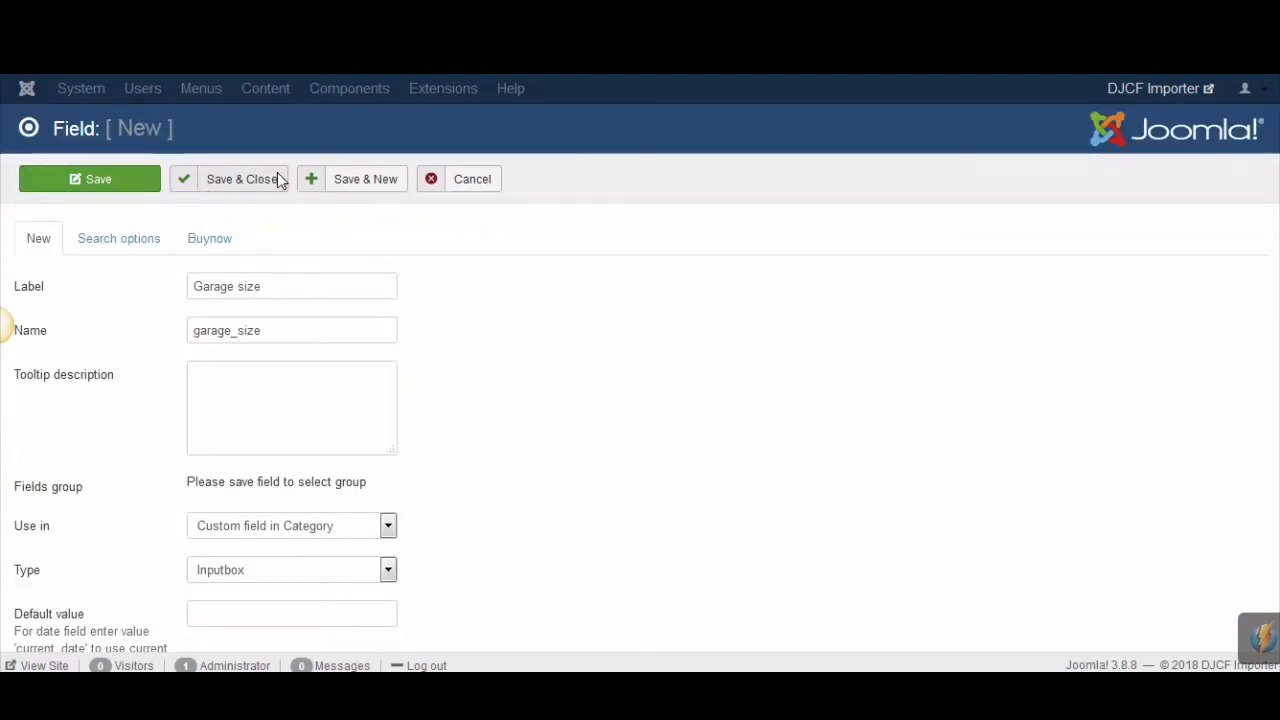
pyautogui.click(248, 181)
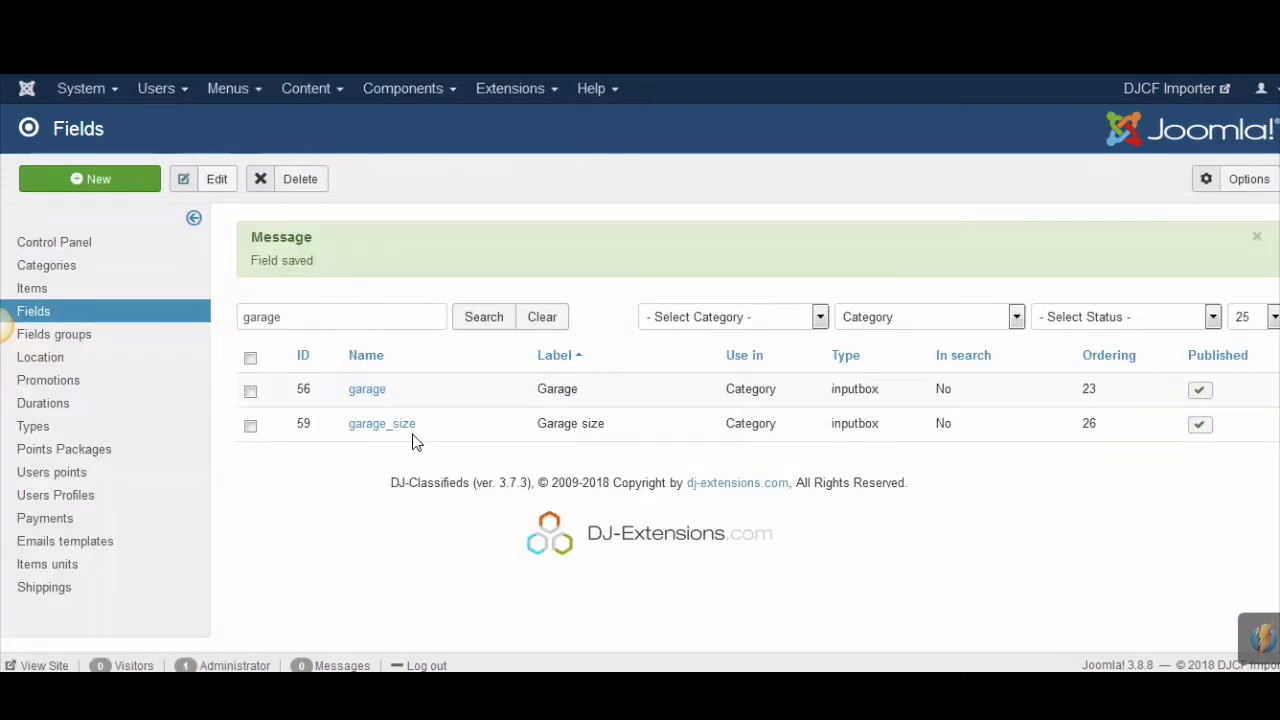
# Assign the garage_size custom field to all categories and close it.
pyautogui.click(386, 424)
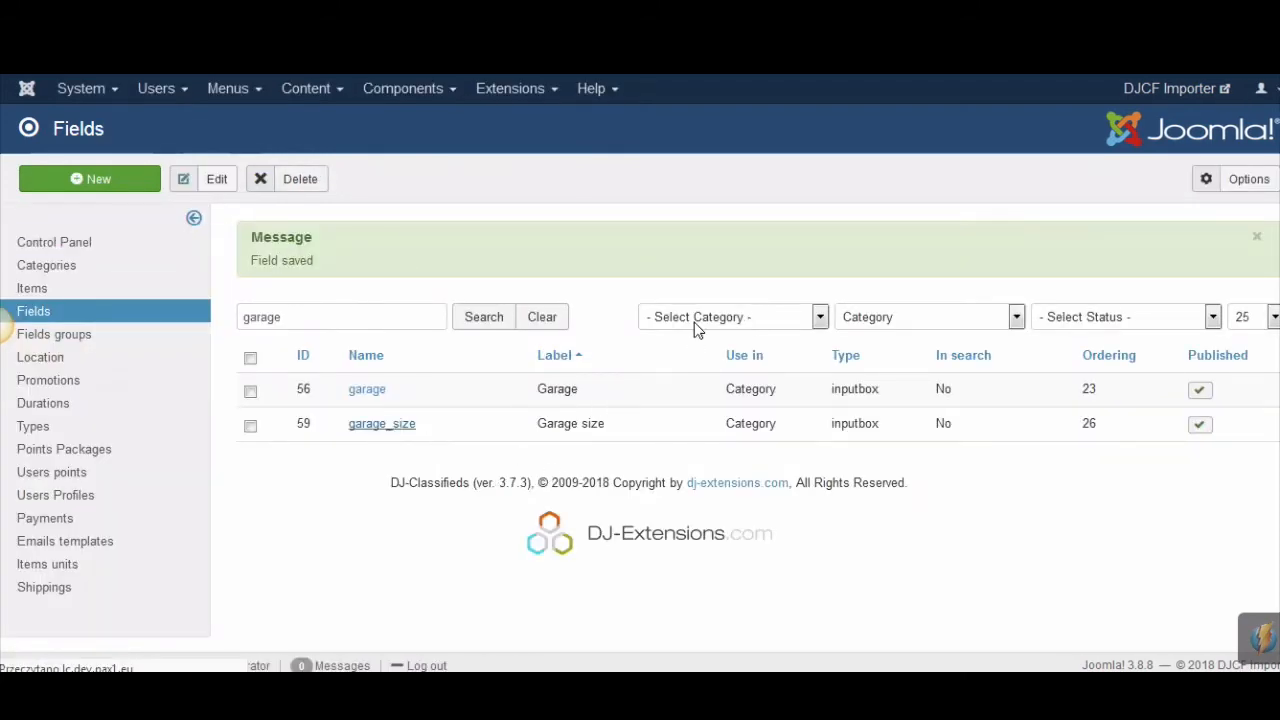
pyautogui.scroll(-8, 645, 360)
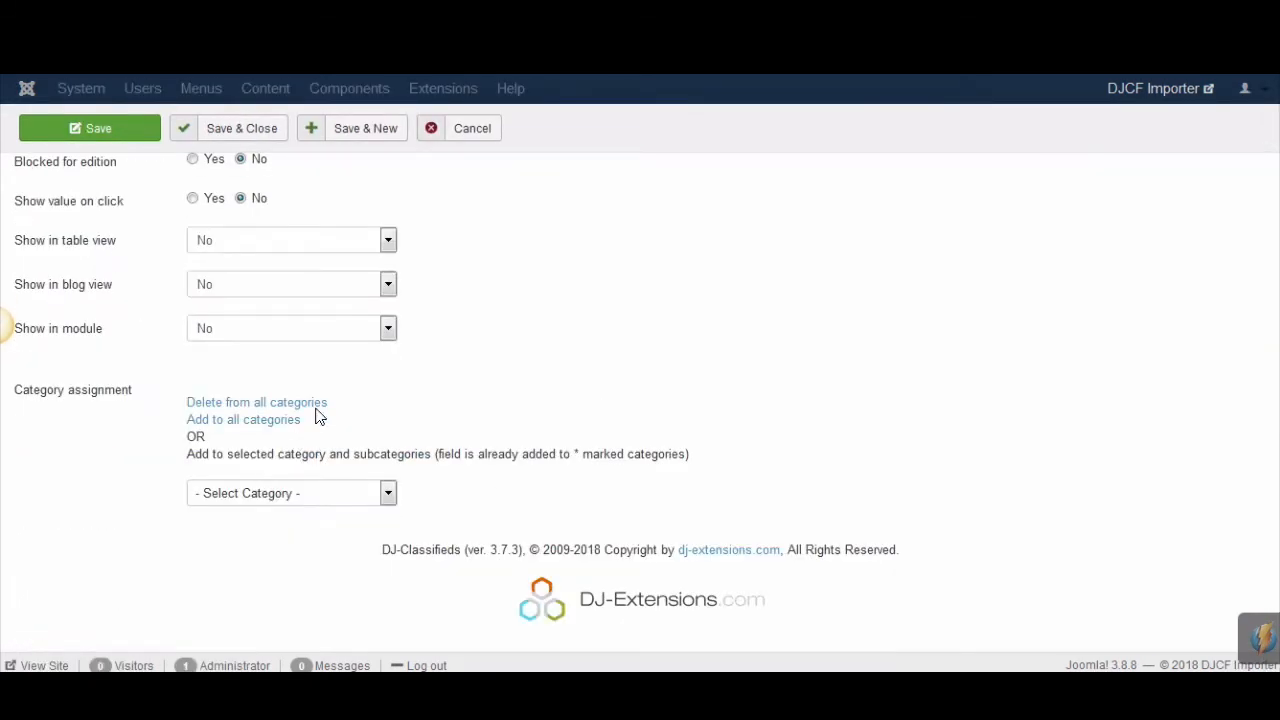
pyautogui.click(274, 421)
pyautogui.click(679, 325)
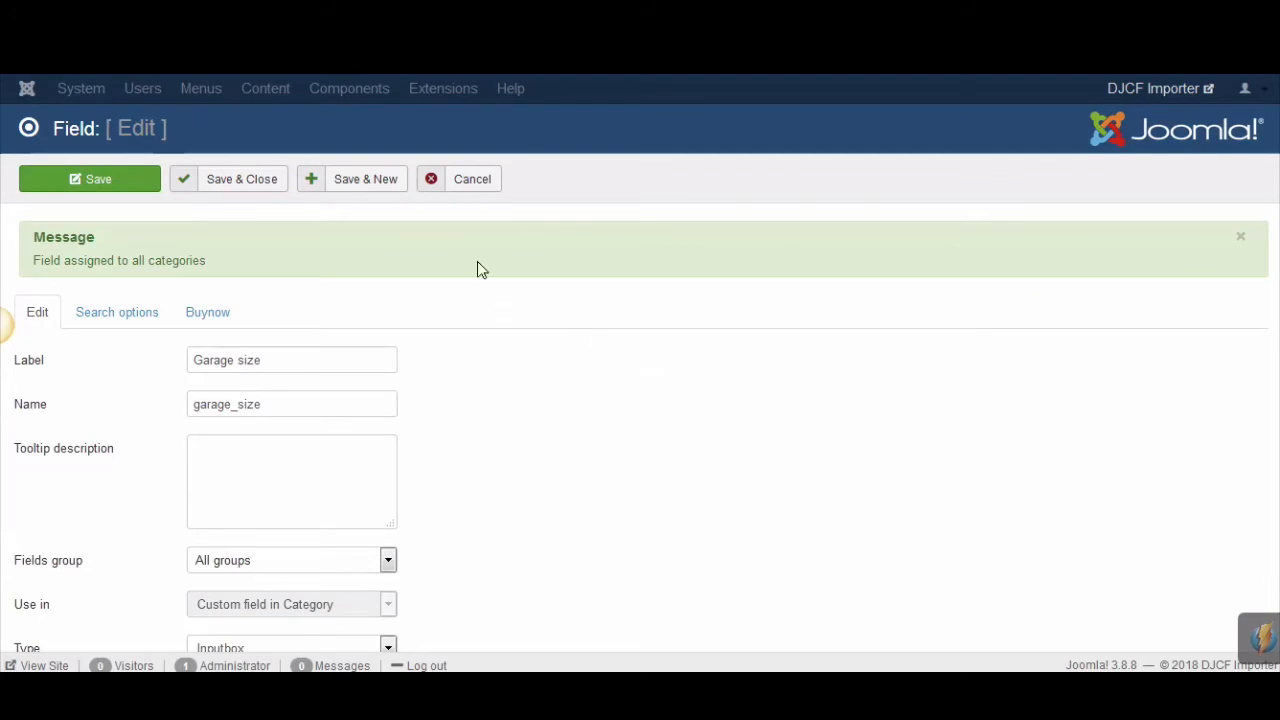
pyautogui.click(485, 186)
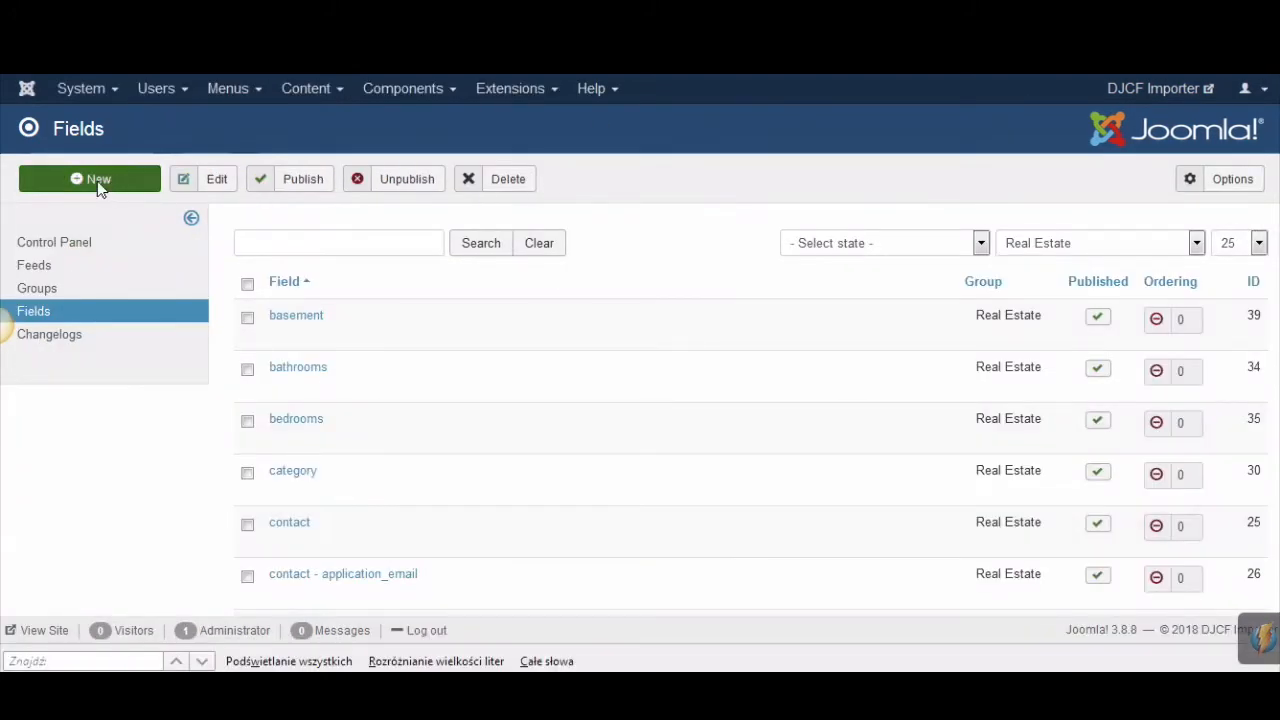
# Start a new importer field named "Garage size" in the Real Estate group.
pyautogui.click(97, 183)
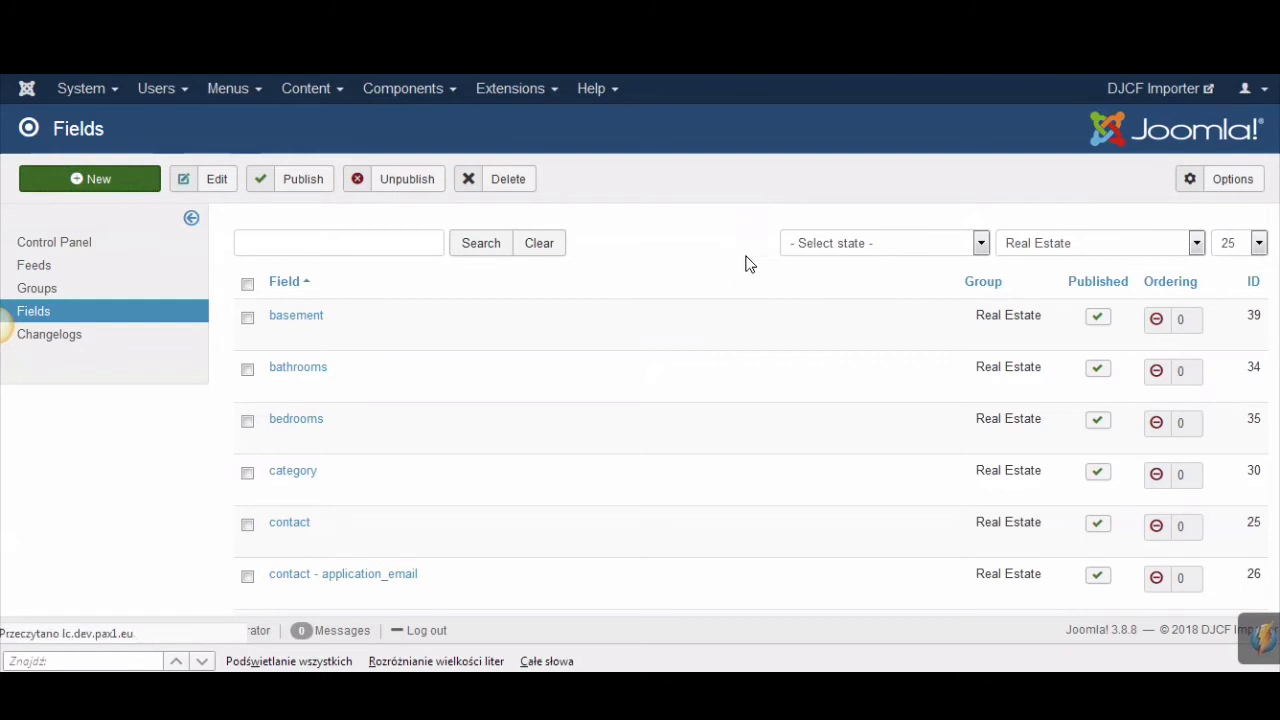
pyautogui.click(396, 349)
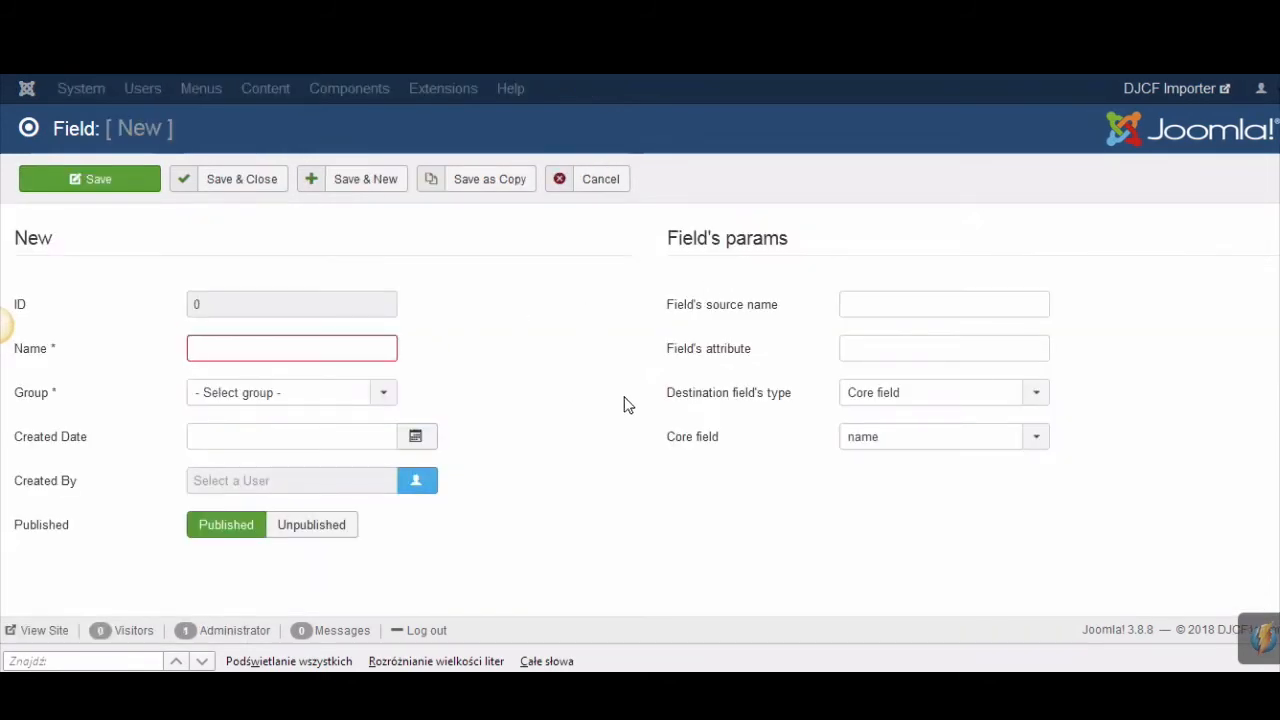
pyautogui.write('Garage size')
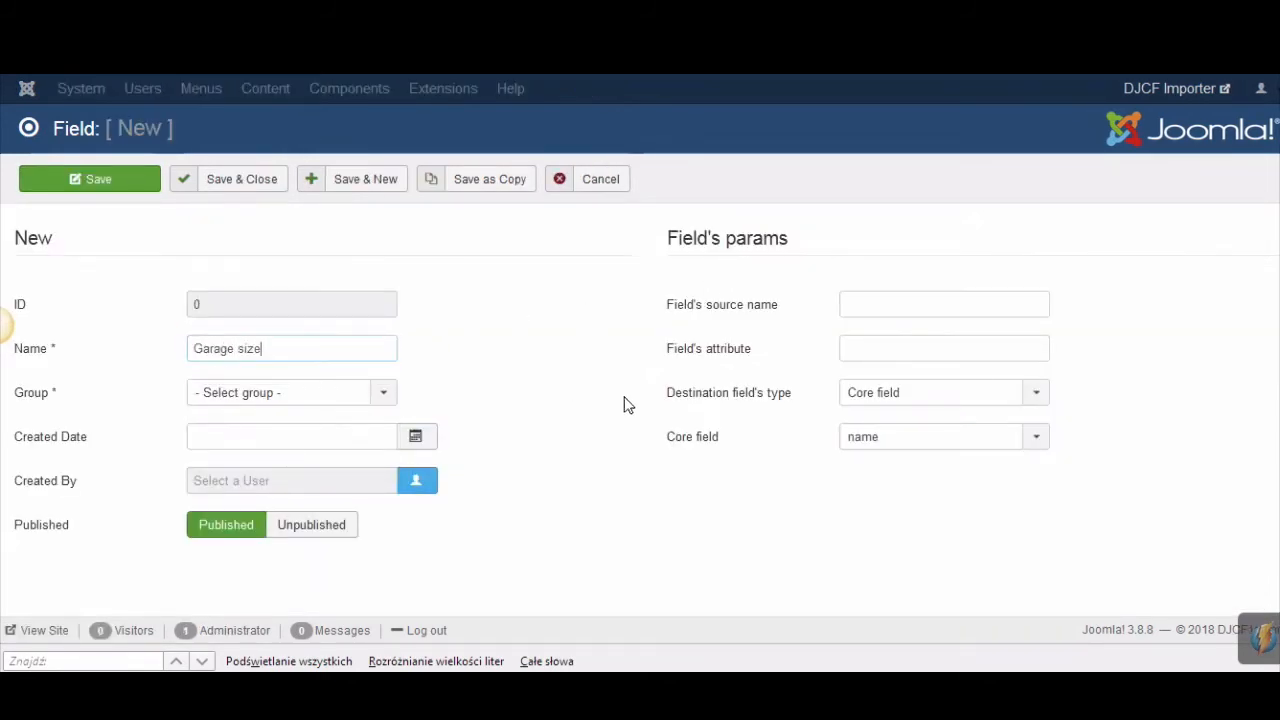
pyautogui.click(255, 403)
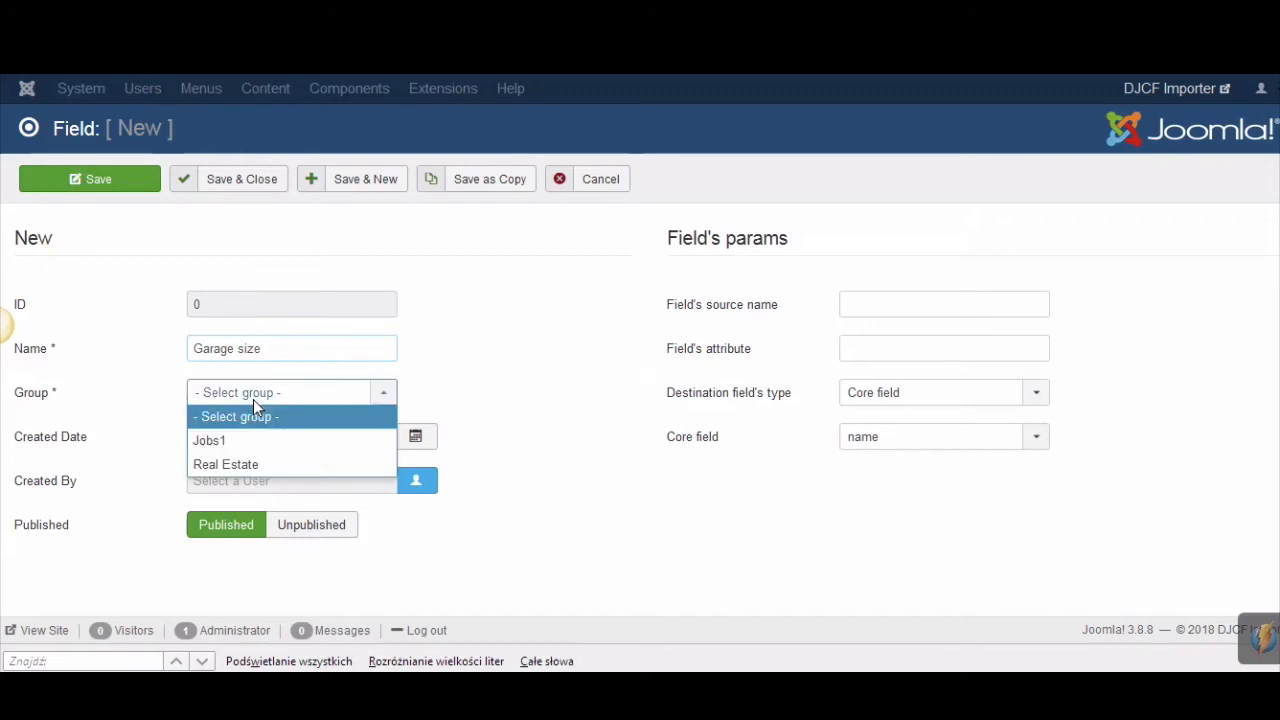
pyautogui.click(258, 465)
# Set the new field's source name to "specification|garage", copying the parent element's name from the XML feed.
pyautogui.click(1040, 42)
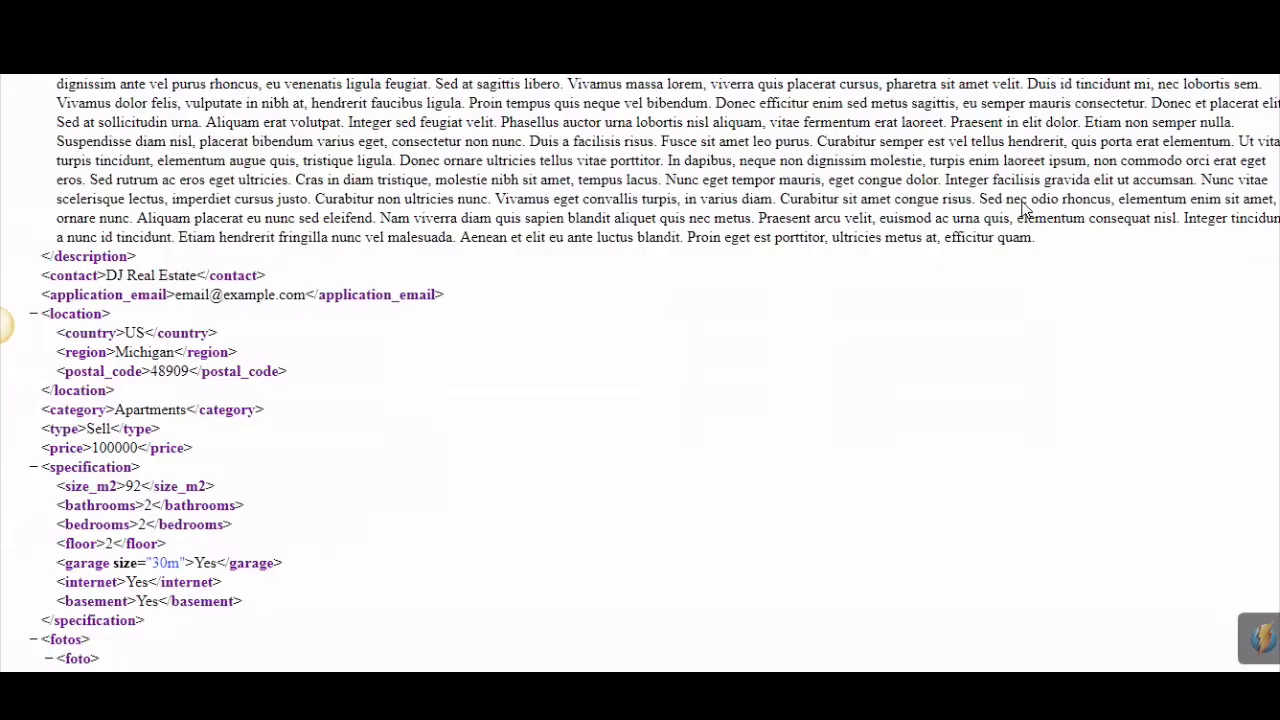
pyautogui.doubleClick(84, 467)
pyautogui.hotkey('ctrl', 'c')
pyautogui.click(920, 42)
pyautogui.click(897, 297)
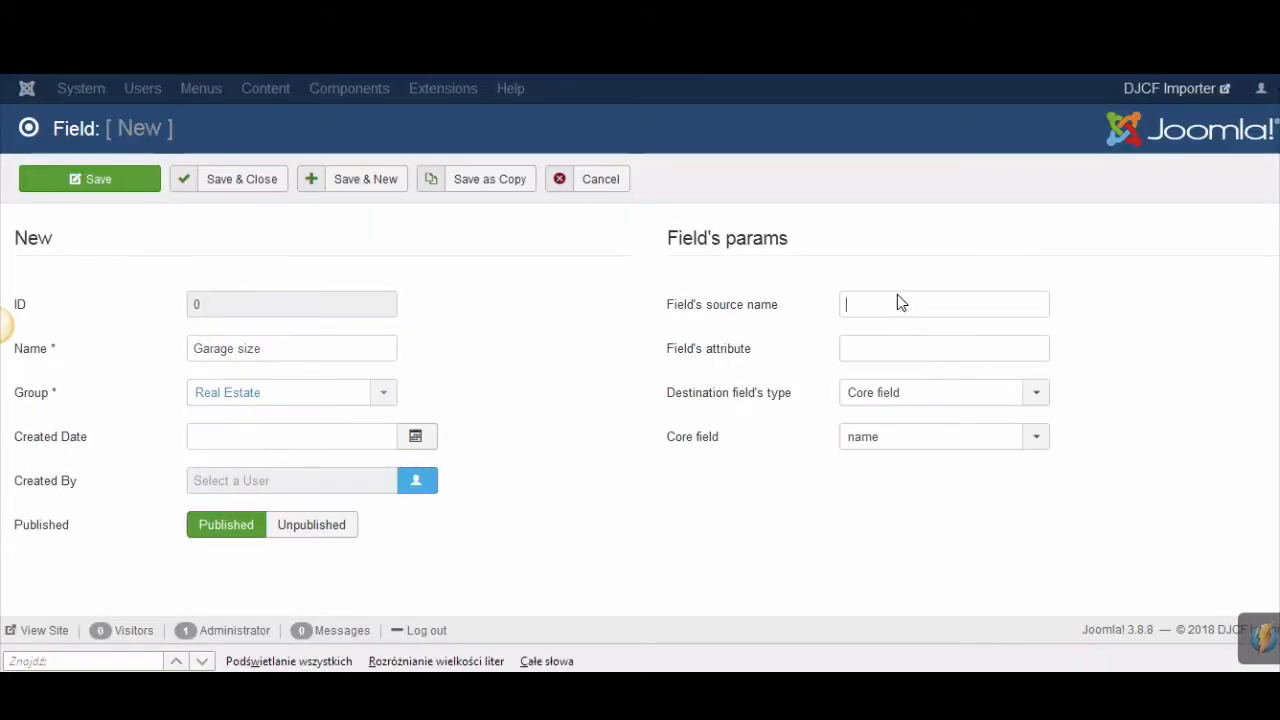
pyautogui.hotkey('ctrl', 'v')
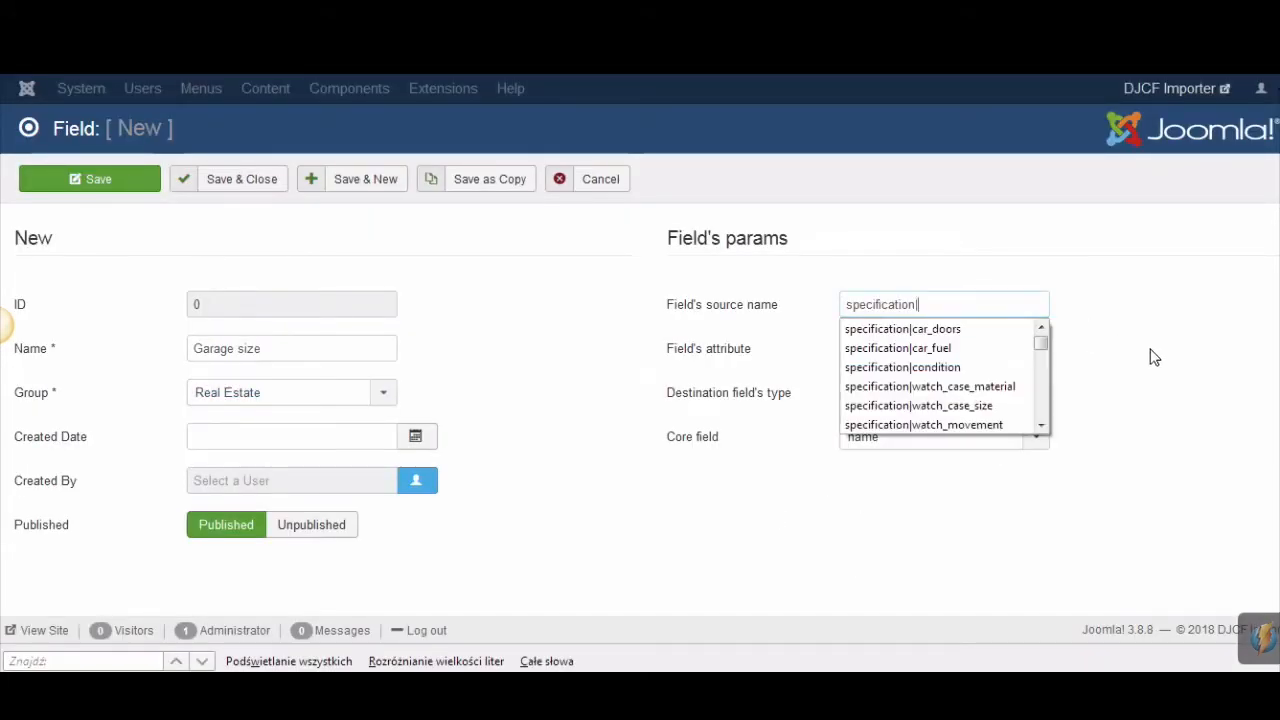
pyautogui.write('|ga')
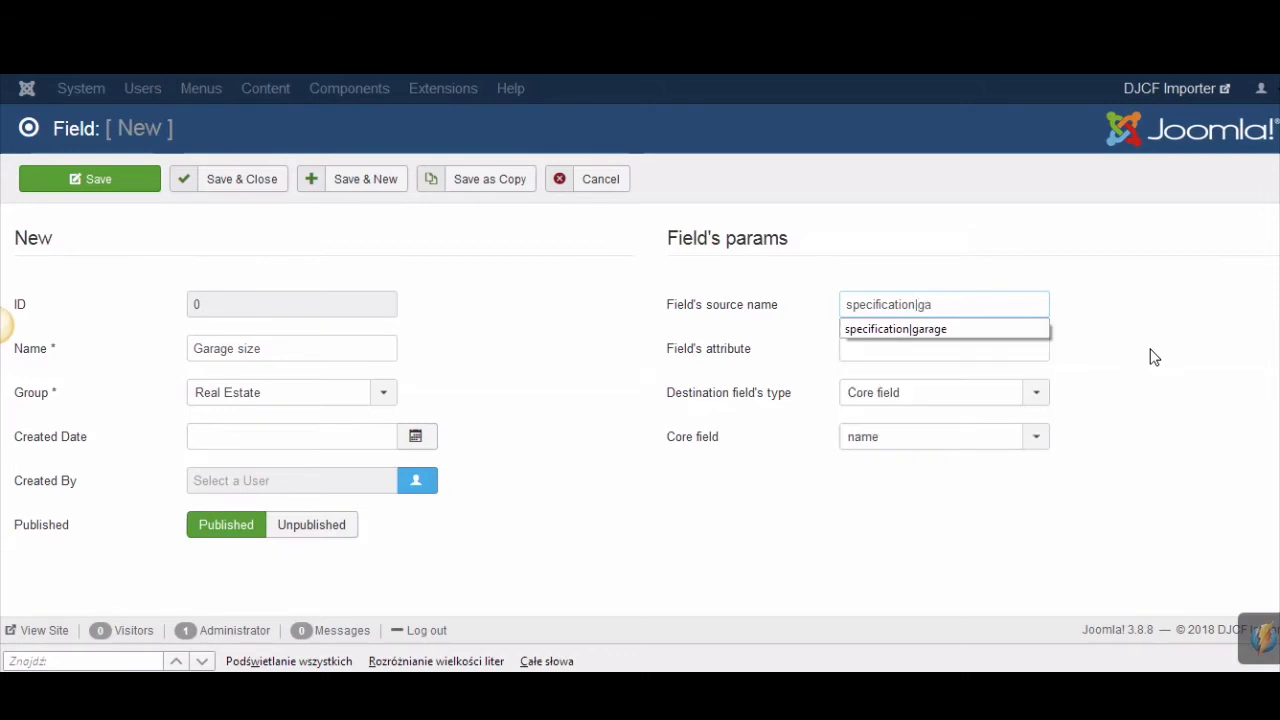
pyautogui.press('Down')
pyautogui.press('Return')
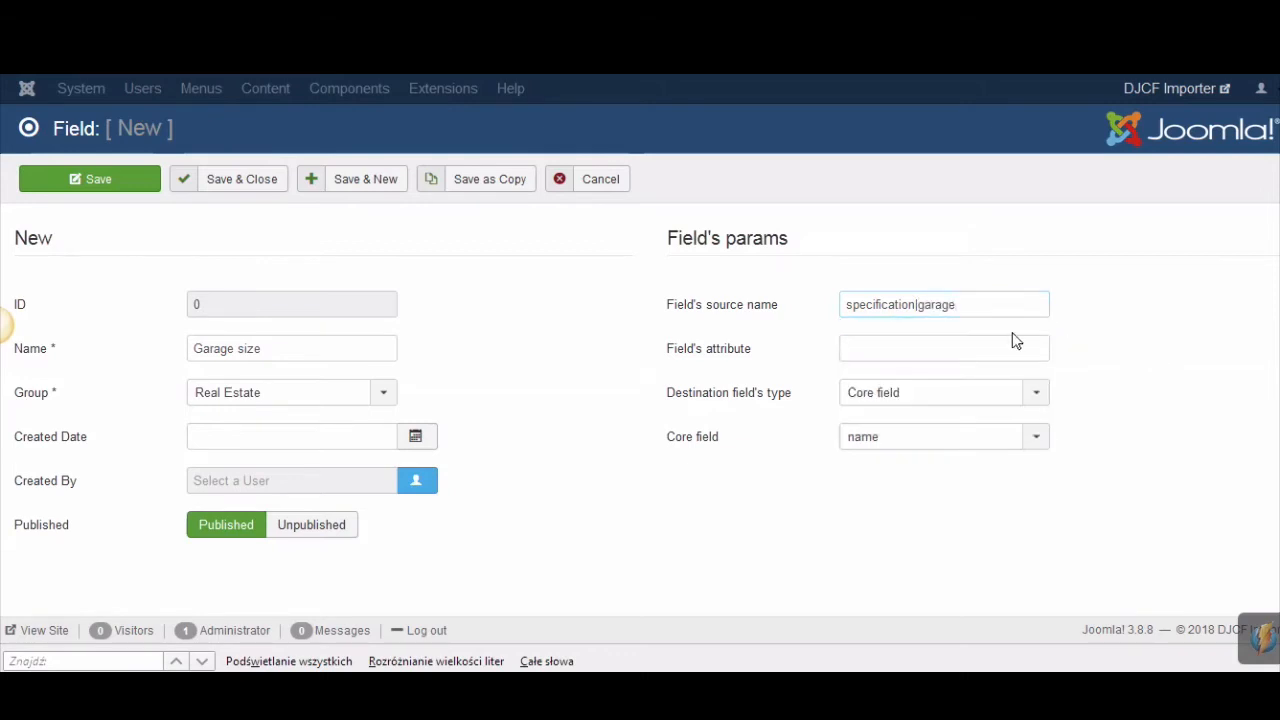
# Copy the garage element's attribute name "size" from the XML feed into the importer field's attribute.
pyautogui.hotkey('ctrl', 'Tab')
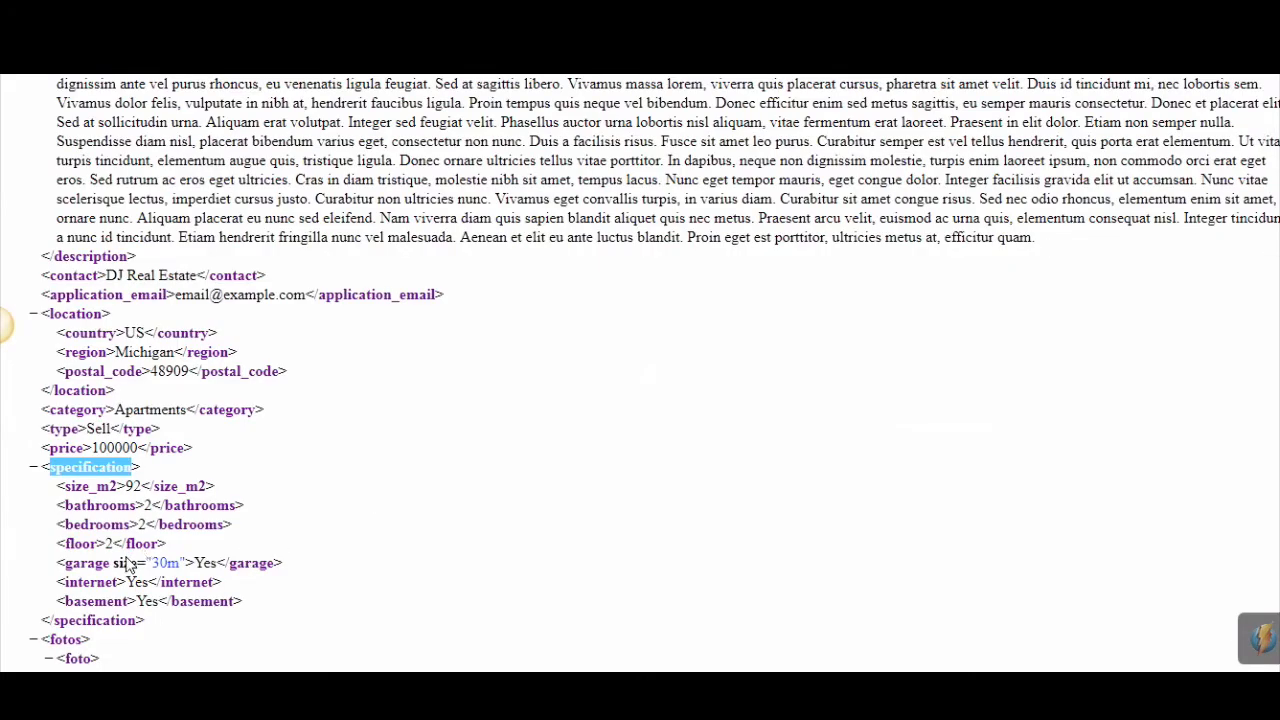
pyautogui.doubleClick(128, 563)
pyautogui.hotkey('ctrl', 'c')
pyautogui.hotkey('ctrl', 'Tab')
pyautogui.click(974, 350)
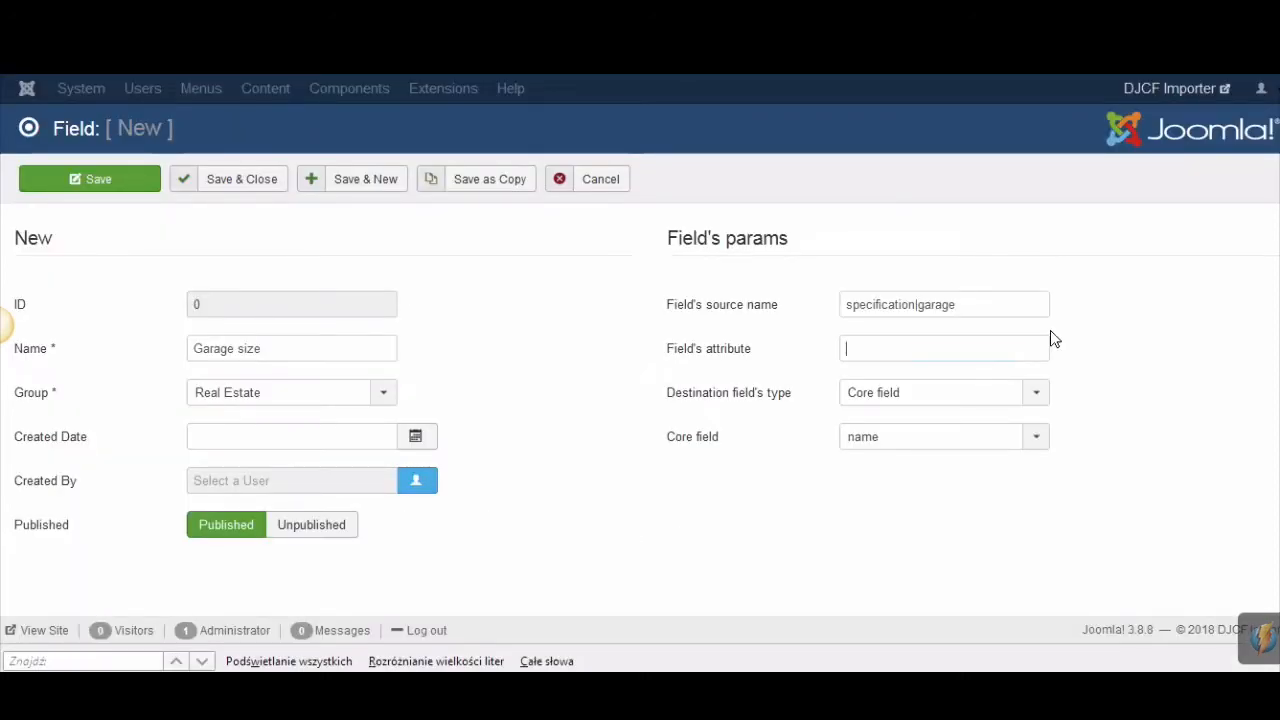
pyautogui.hotkey('ctrl', 'v')
pyautogui.click(1182, 366)
# Map the importer field to the Custom field in Category destination with garage_size as the custom field, and save and close it.
pyautogui.click(1022, 395)
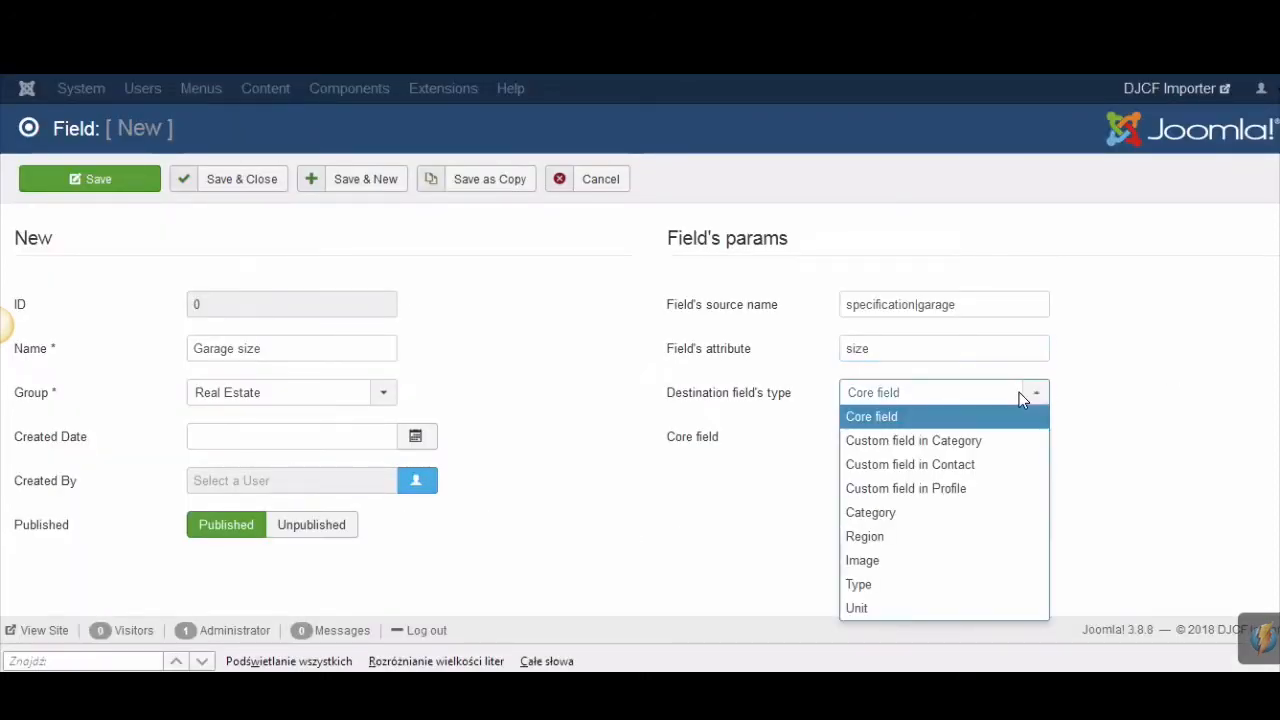
pyautogui.click(1018, 450)
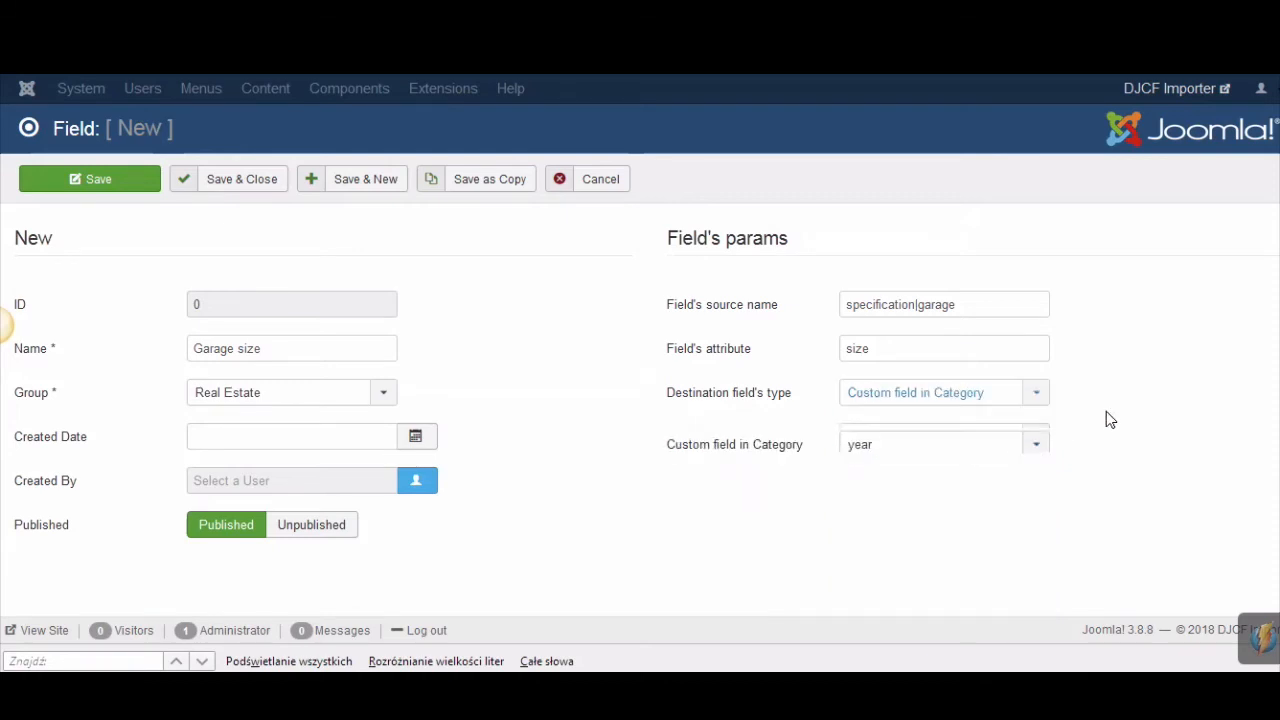
pyautogui.click(1004, 437)
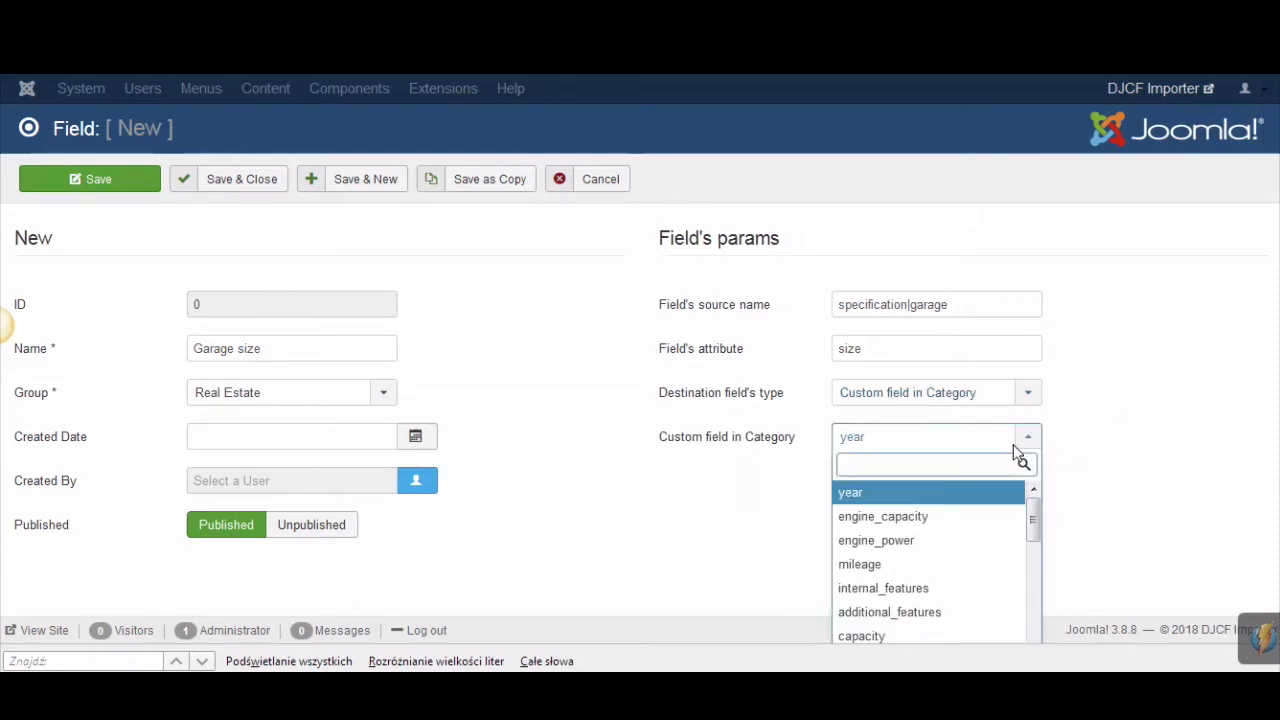
pyautogui.write('gara')
pyautogui.press('Down')
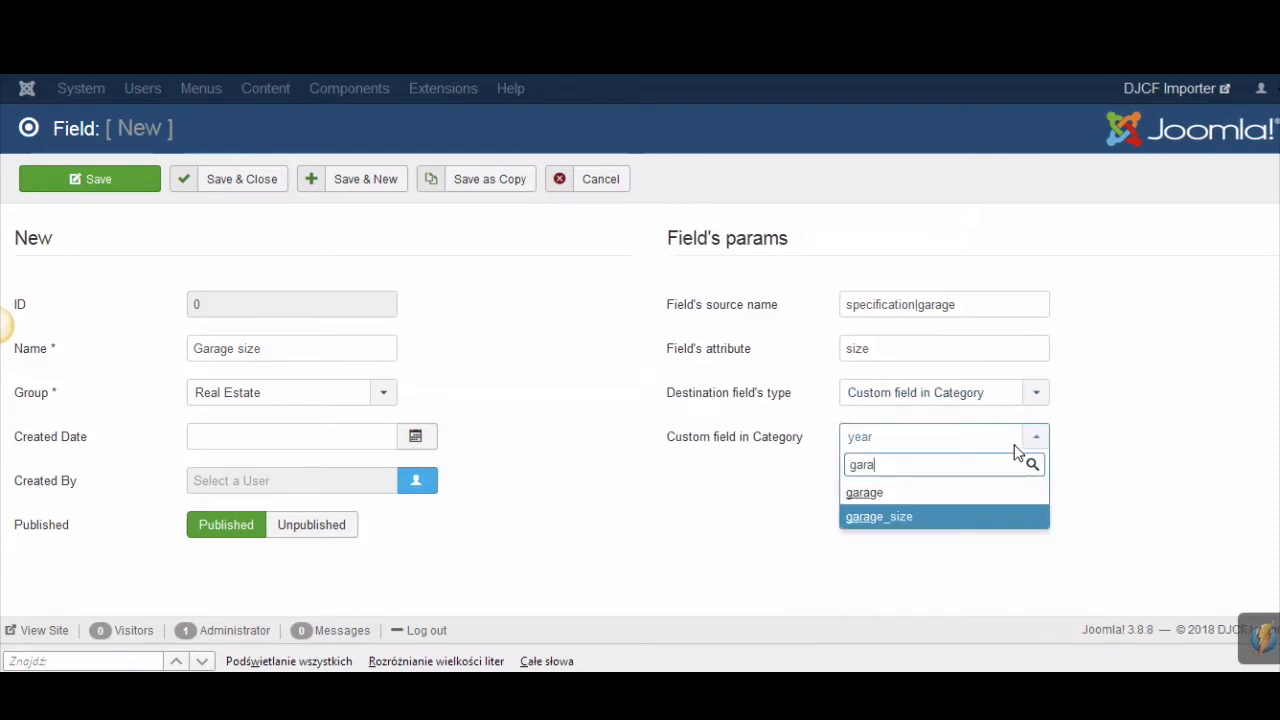
pyautogui.press('Return')
pyautogui.click(574, 347)
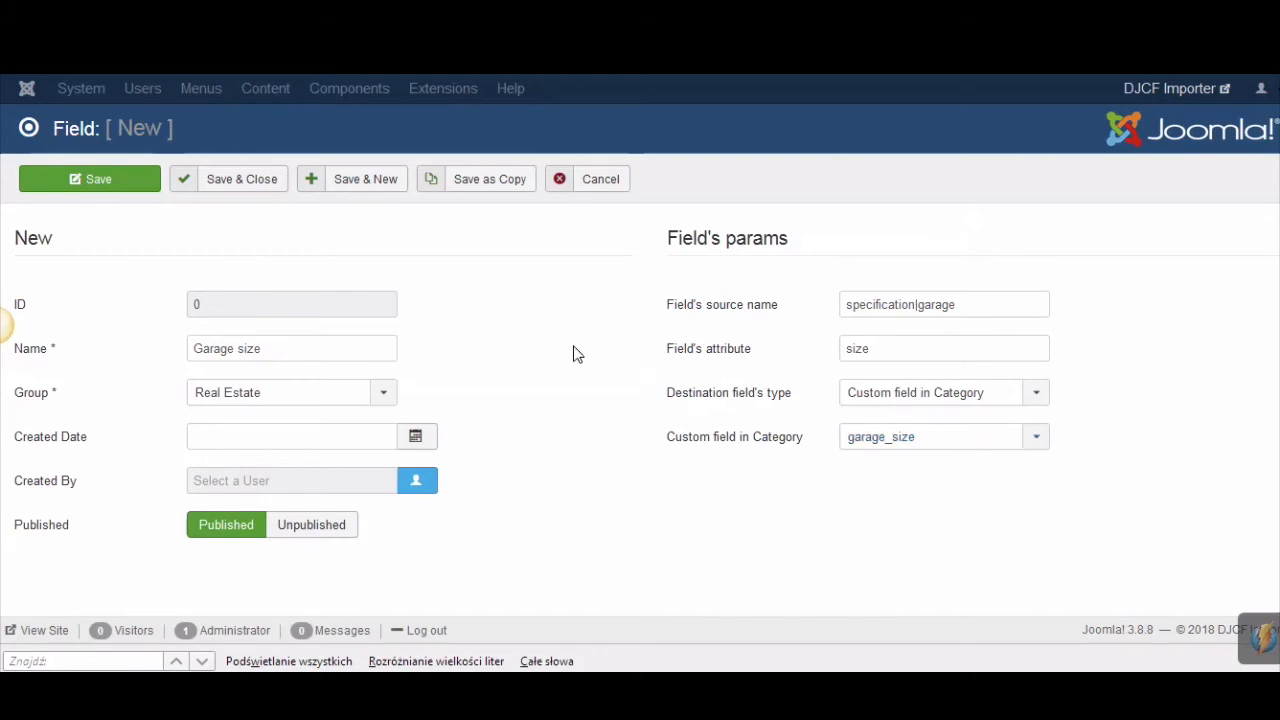
pyautogui.click(266, 178)
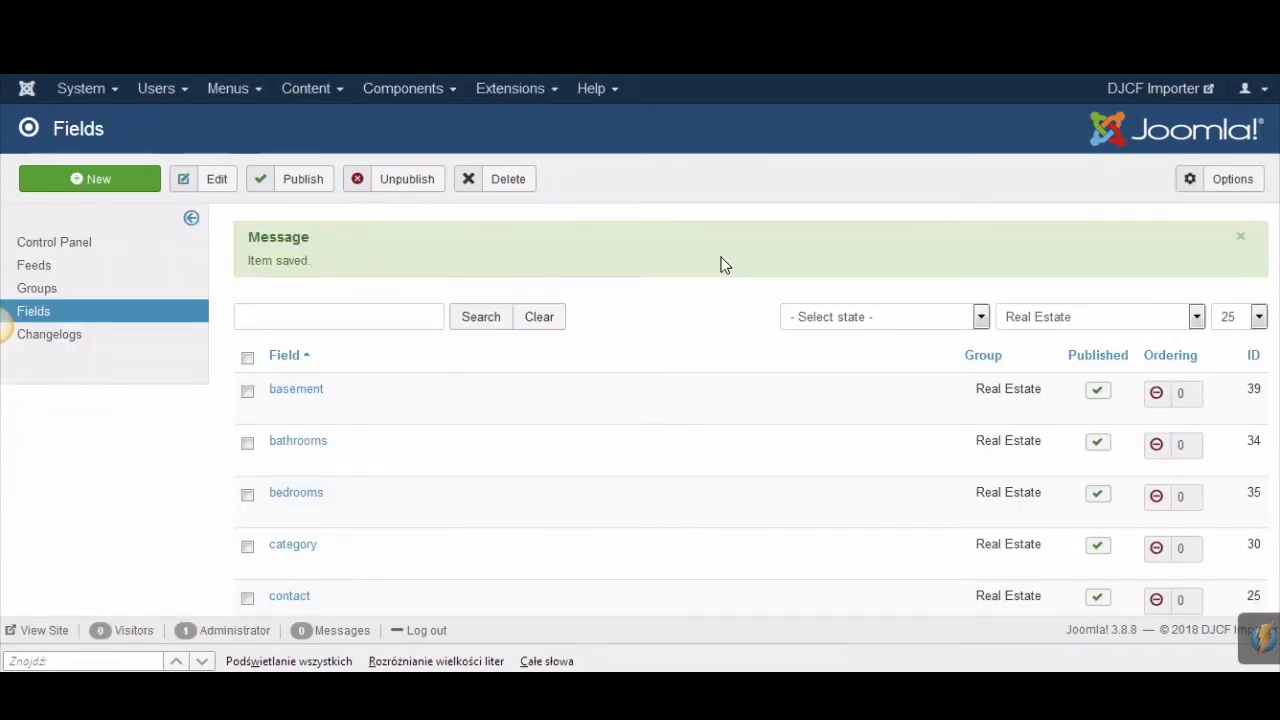
# Open the Images field, compare its source name and source subname with the fotos and foto elements in the XML feed, and close it unchanged.
pyautogui.scroll(-5, 720, 266)
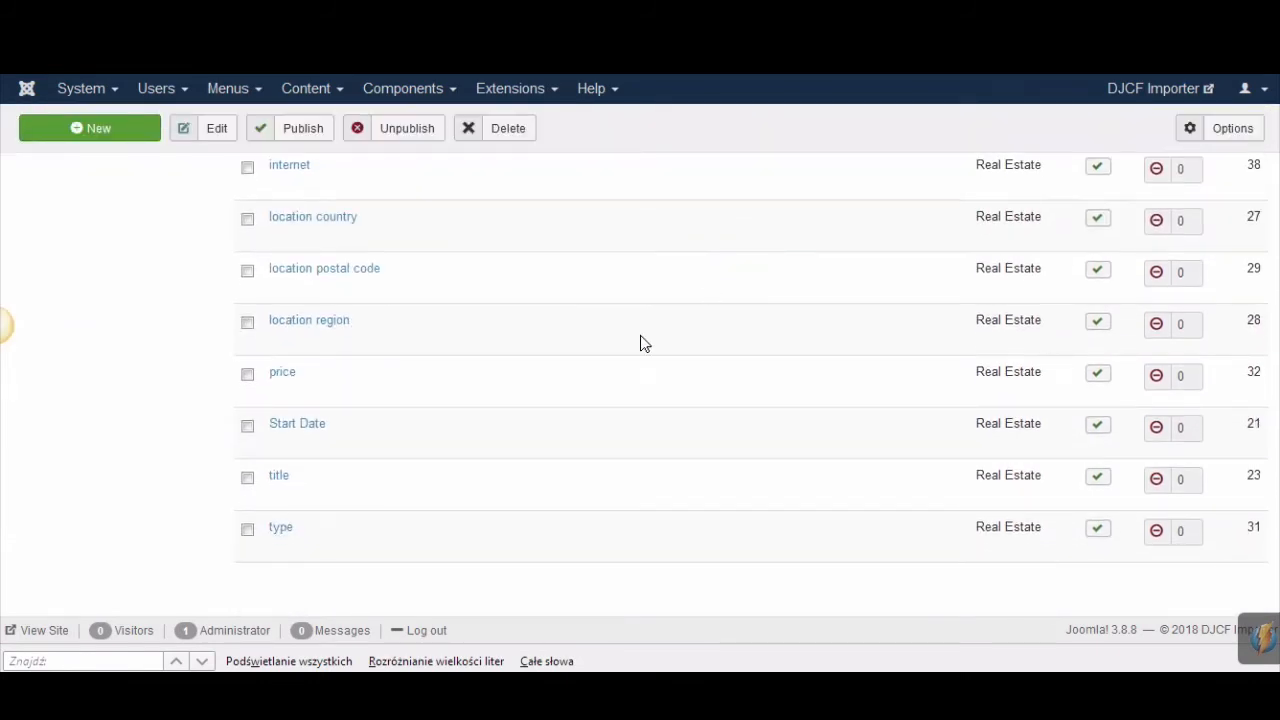
pyautogui.scroll(1, 642, 344)
pyautogui.scroll(3, 642, 344)
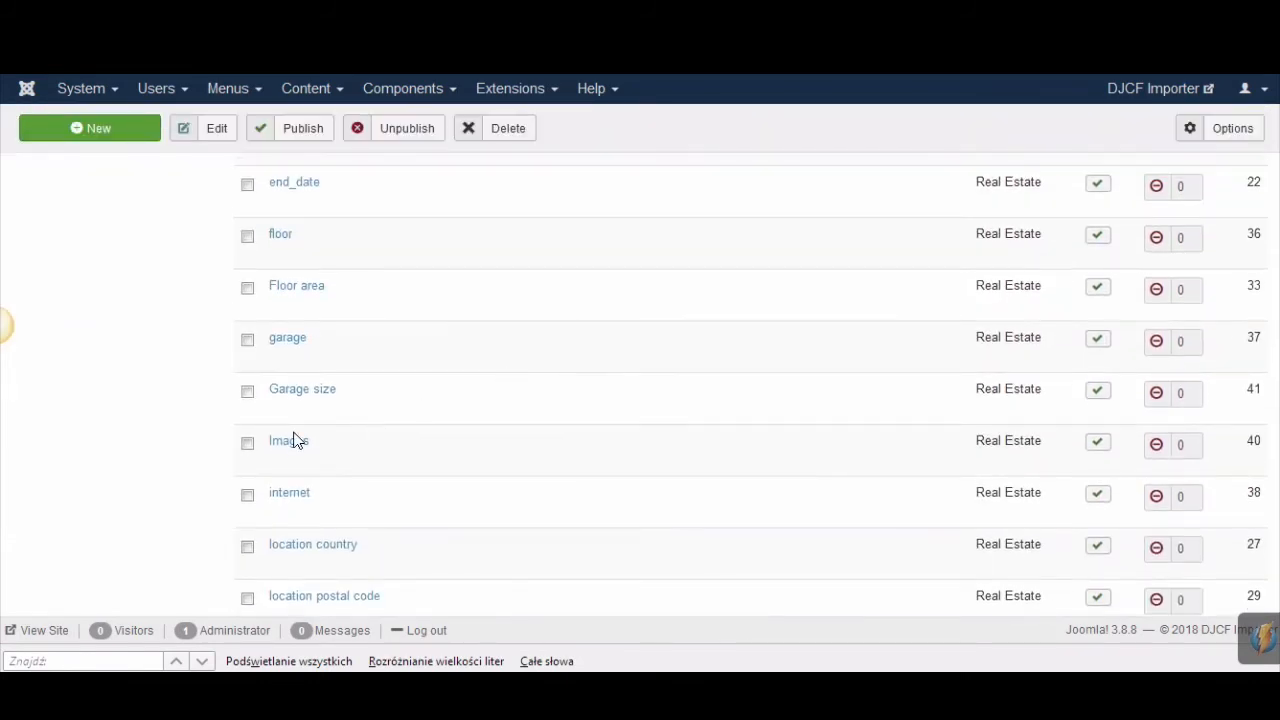
pyautogui.click(290, 446)
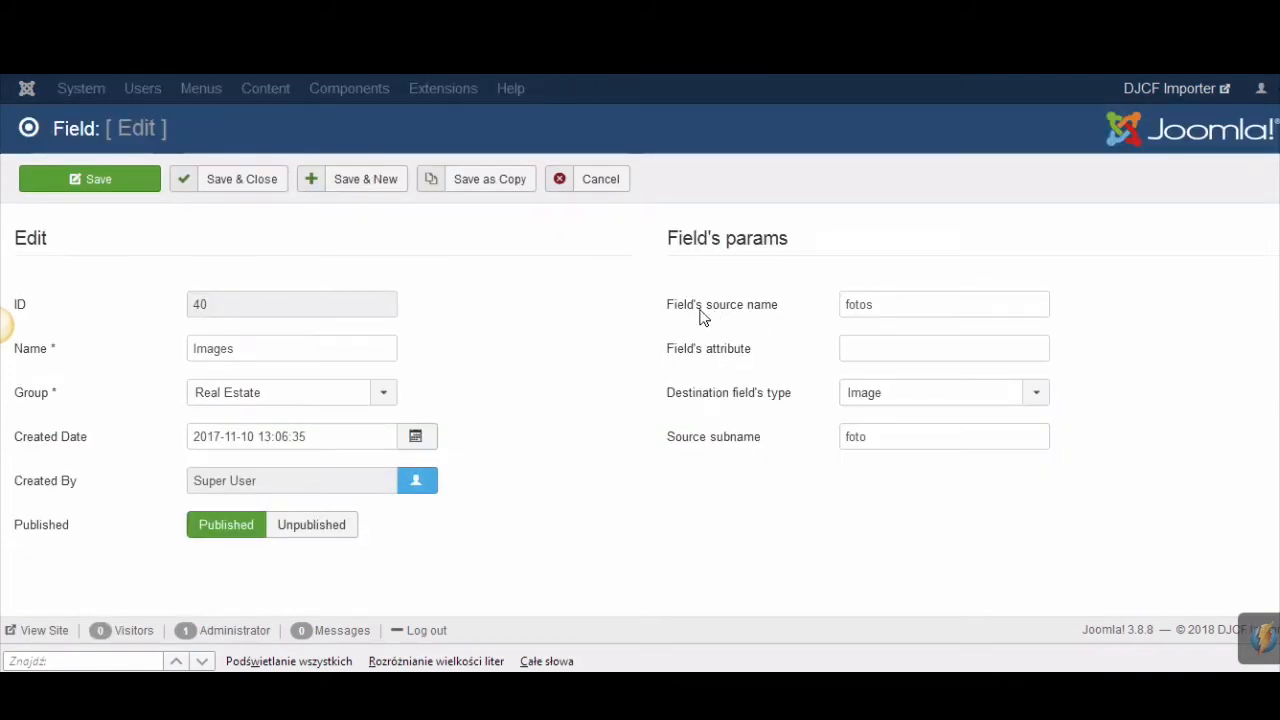
pyautogui.hotkey('ctrl', 'Tab')
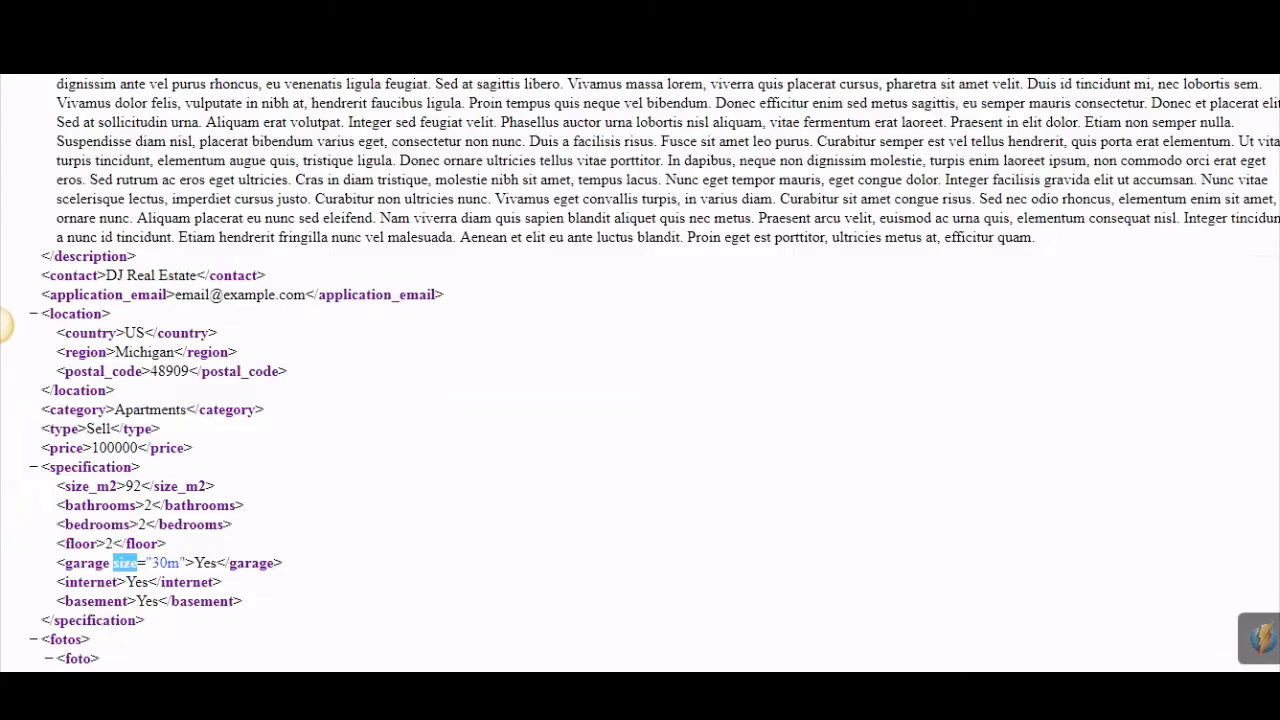
pyautogui.scroll(-3, 806, 305)
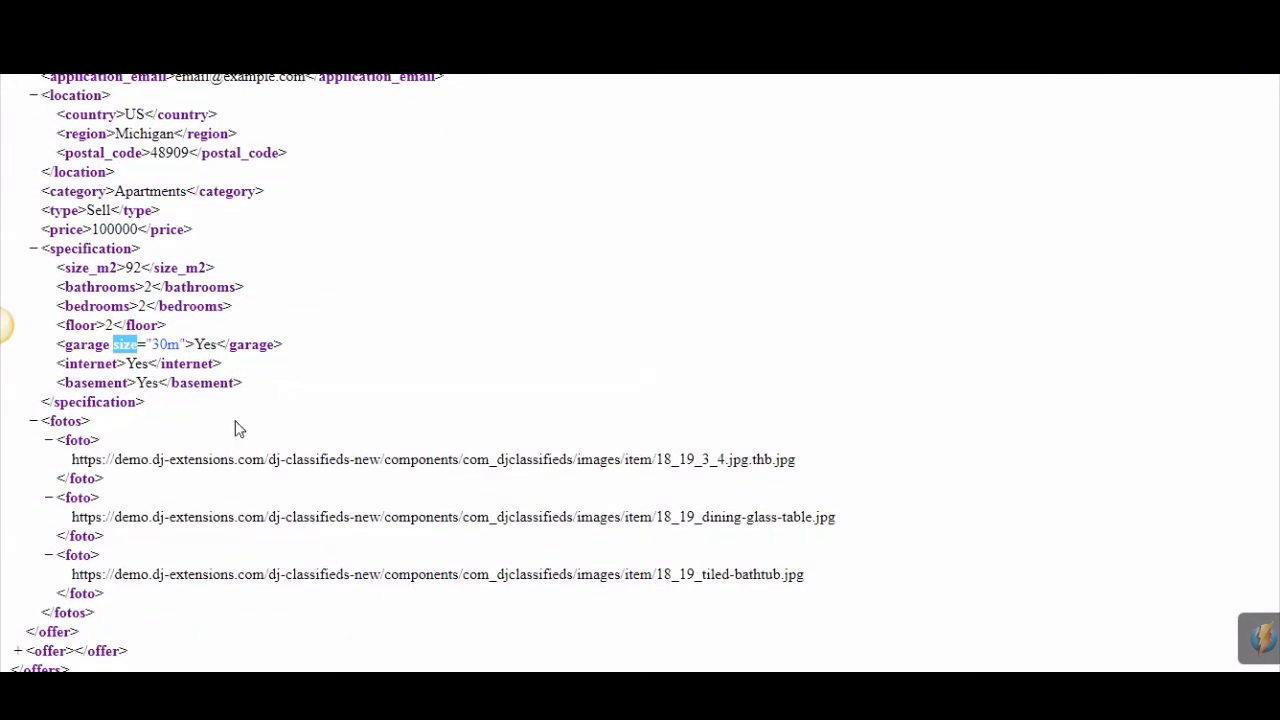
pyautogui.doubleClick(66, 421)
pyautogui.hotkey('ctrl', 'Tab')
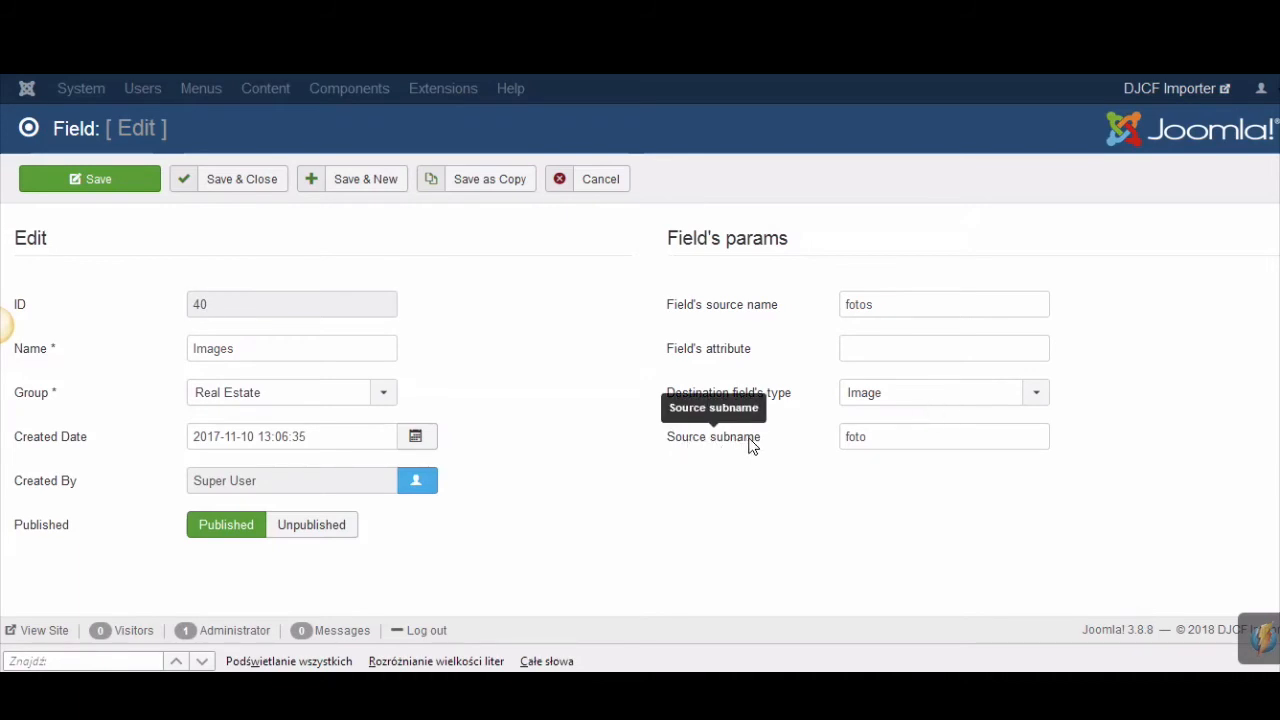
pyautogui.hotkey('ctrl', 'Tab')
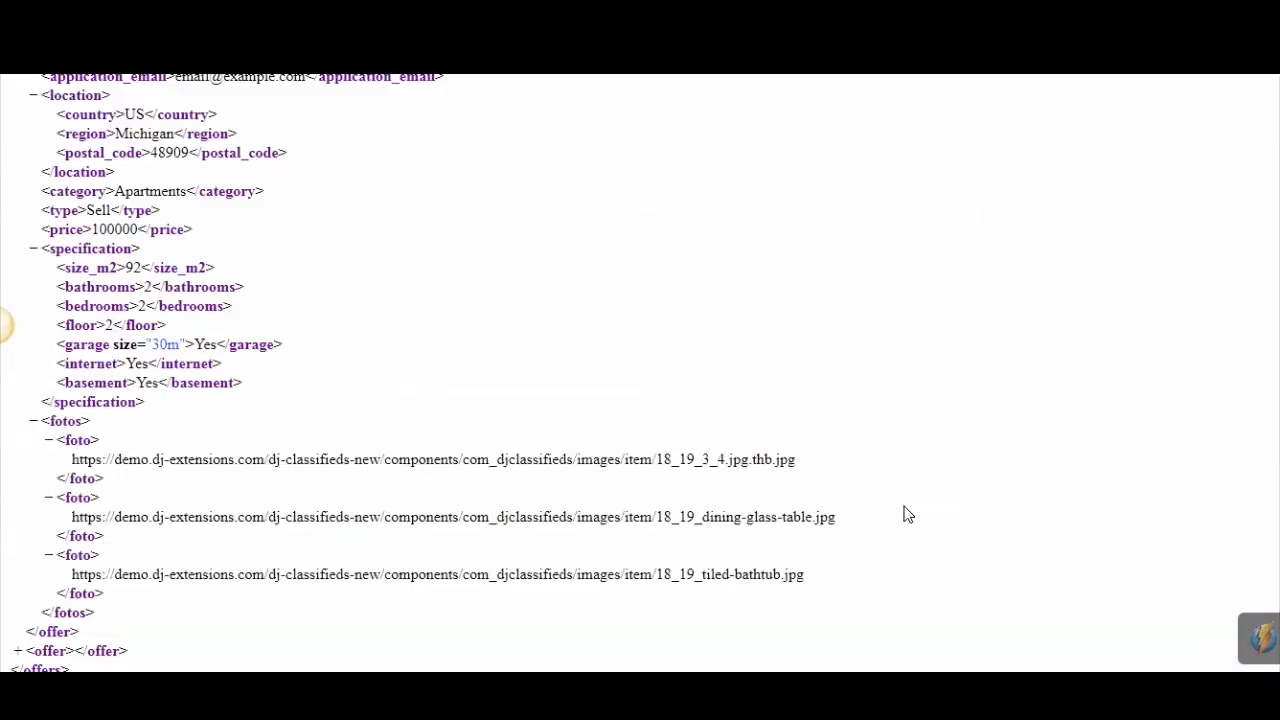
pyautogui.hotkey('ctrl', 'Tab')
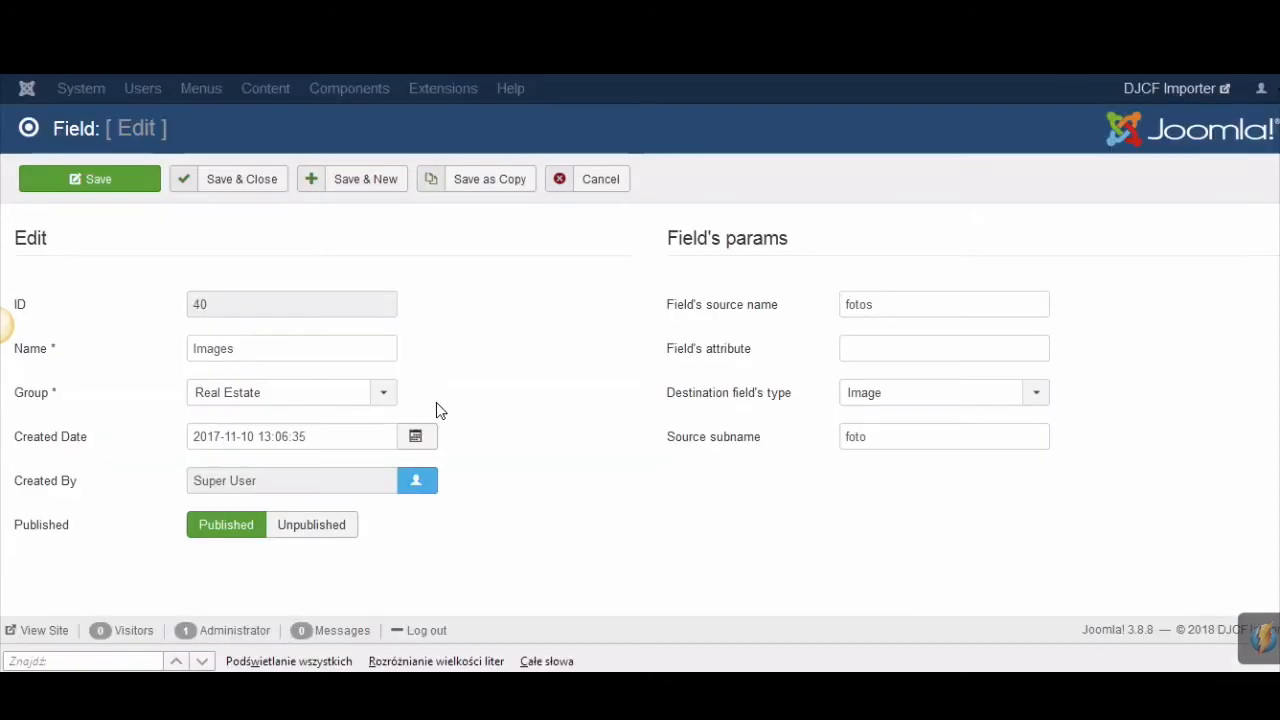
pyautogui.click(612, 185)
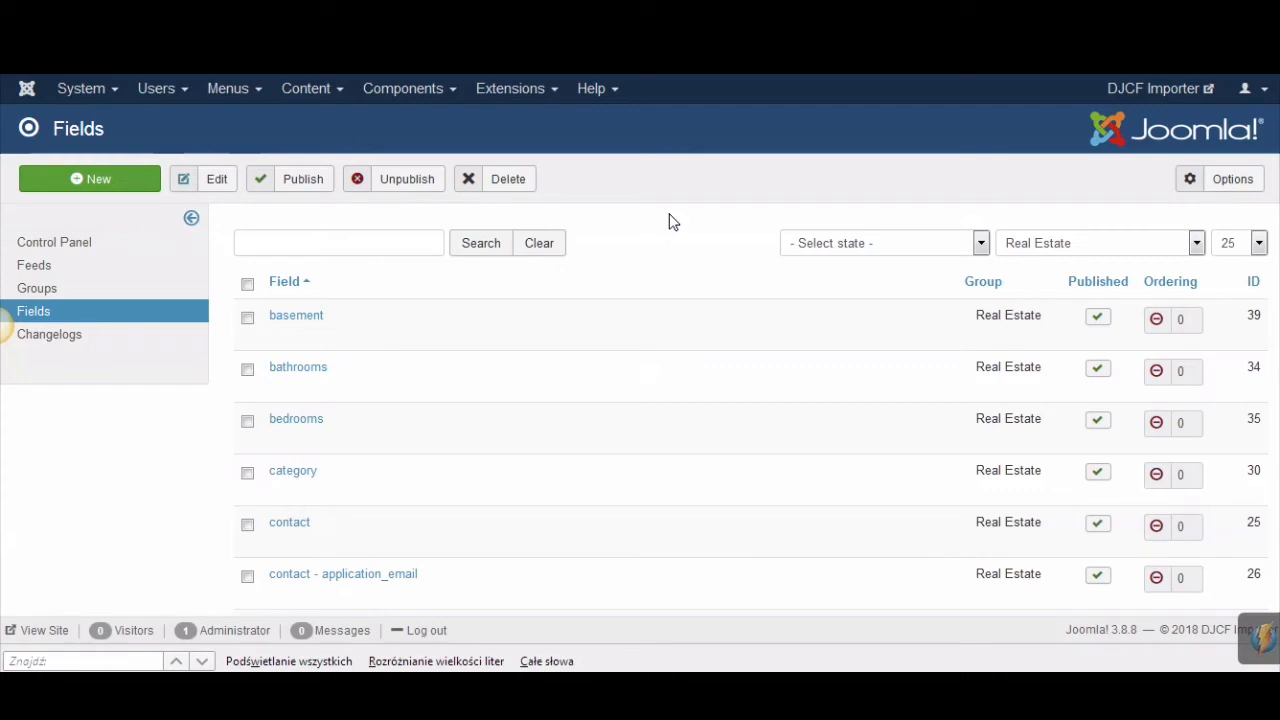
# Open the Real Estate Feed from the feeds list and examine its group, name and synchronization URL.
pyautogui.click(89, 264)
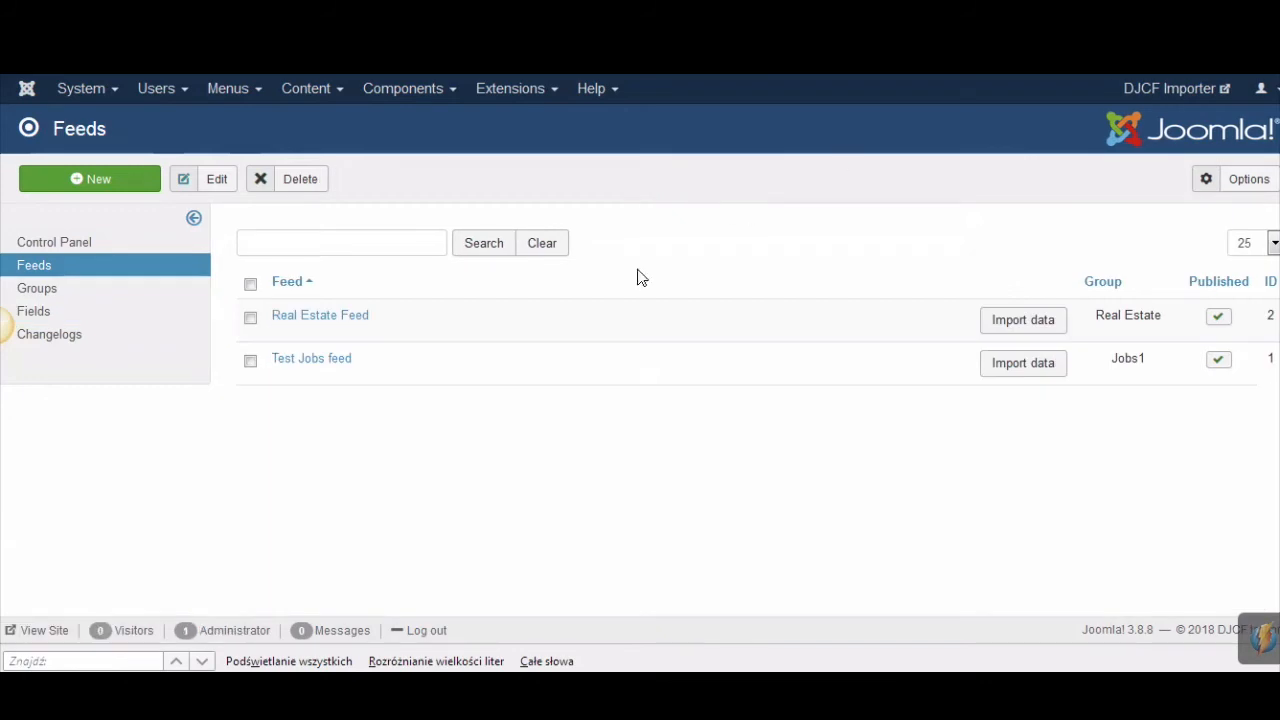
pyautogui.click(357, 318)
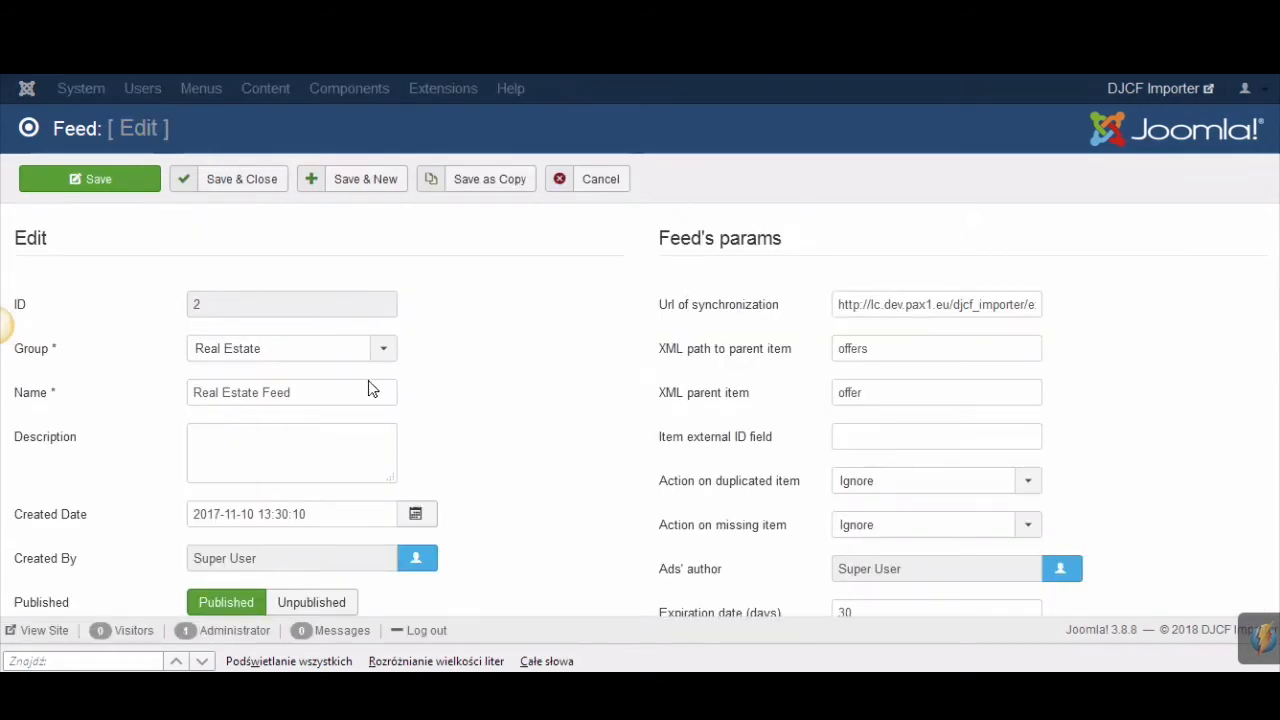
pyautogui.click(383, 352)
pyautogui.click(510, 360)
pyautogui.click(338, 398)
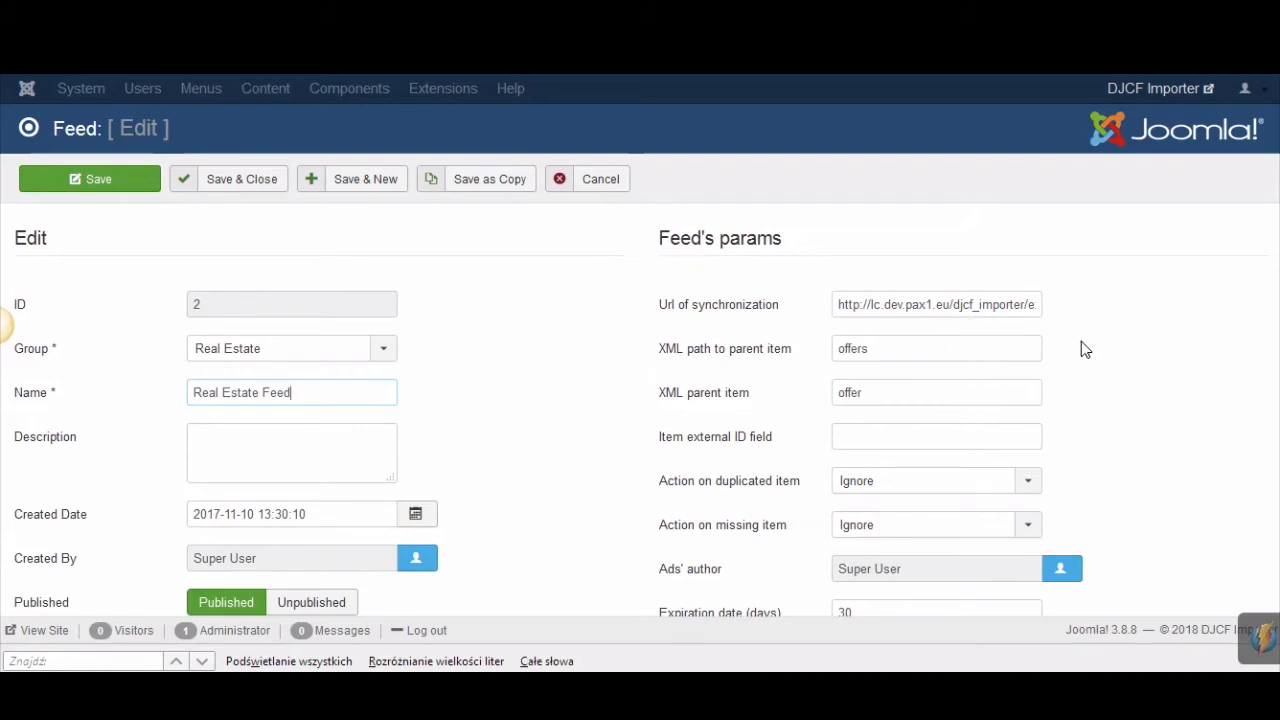
pyautogui.moveTo(1034, 309); pyautogui.dragTo(1097, 314)
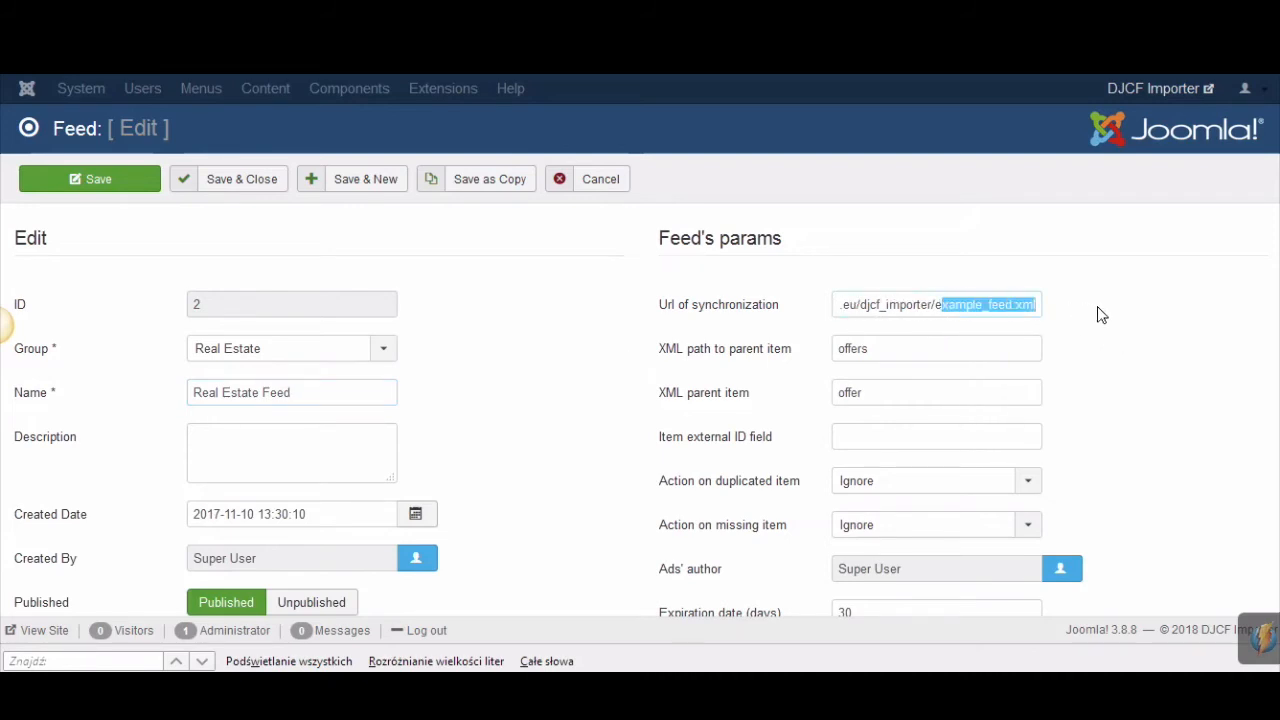
pyautogui.click(1113, 325)
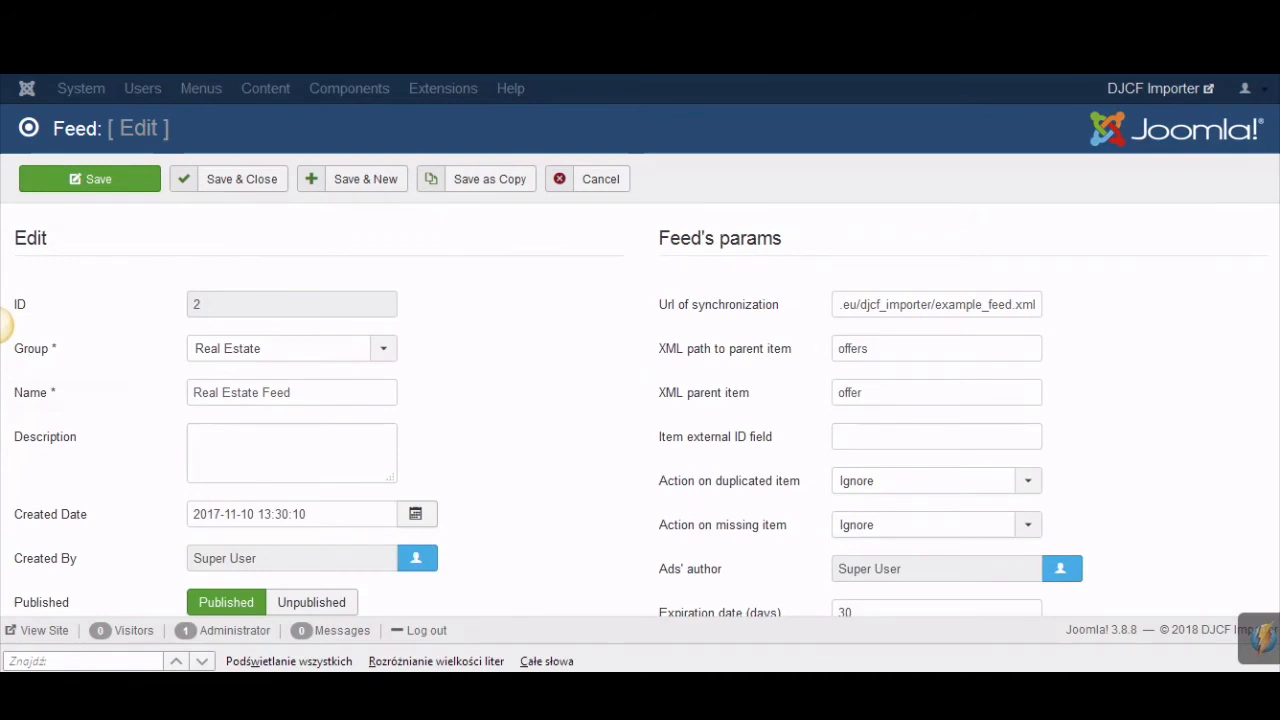
# Try prefixing the feed's XML path to parent item with "main/", and remove the prefix again.
pyautogui.click(925, 356)
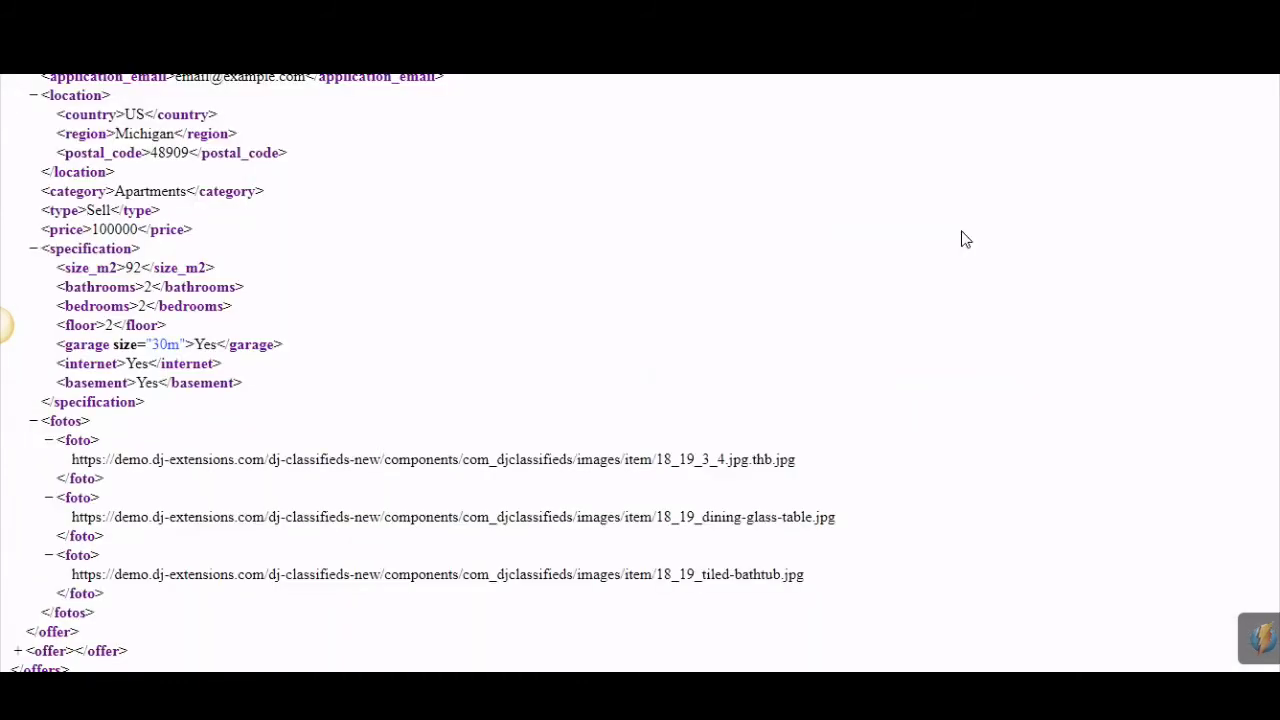
pyautogui.scroll(5, 979, 277)
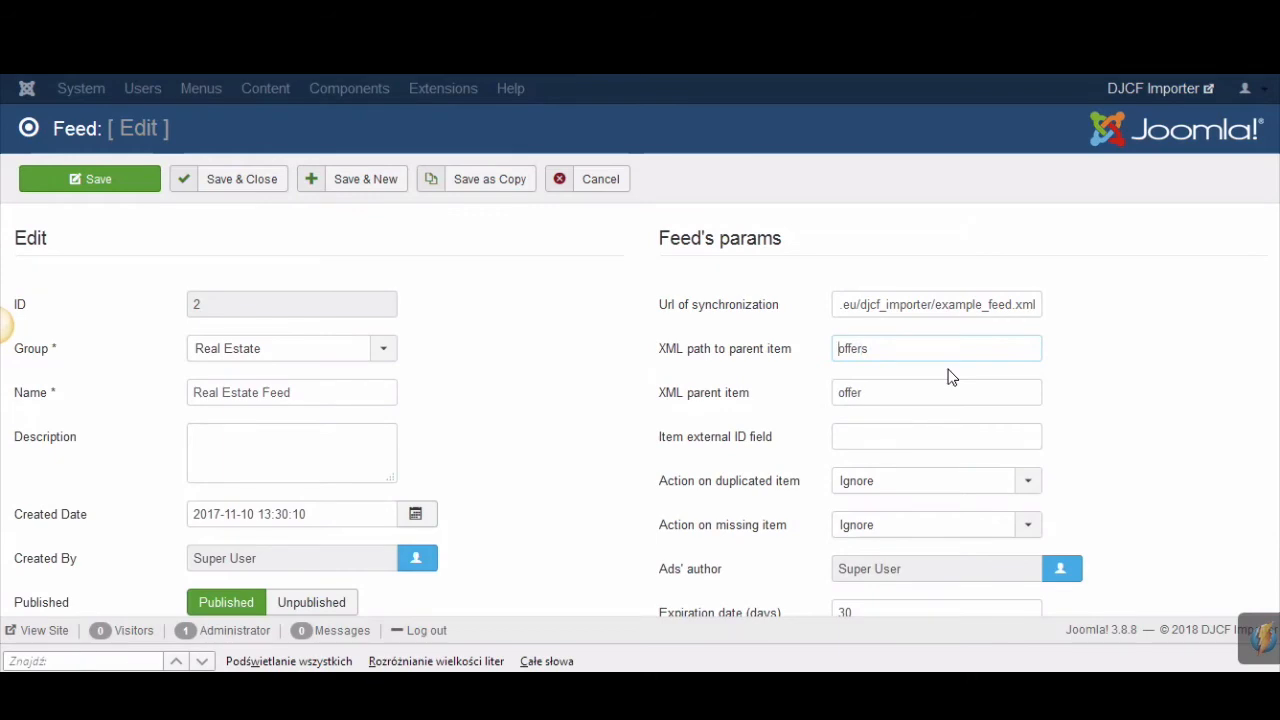
pyautogui.write('main')
pyautogui.write('/')
pyautogui.press('BackSpace')
pyautogui.press('BackSpace')
pyautogui.press('BackSpace')
pyautogui.press('BackSpace')
pyautogui.press('BackSpace')
pyautogui.click(975, 398)
# Try setting the feed's action on duplicated items to Update, and close the feed without saving.
pyautogui.scroll(-2, 1203, 371)
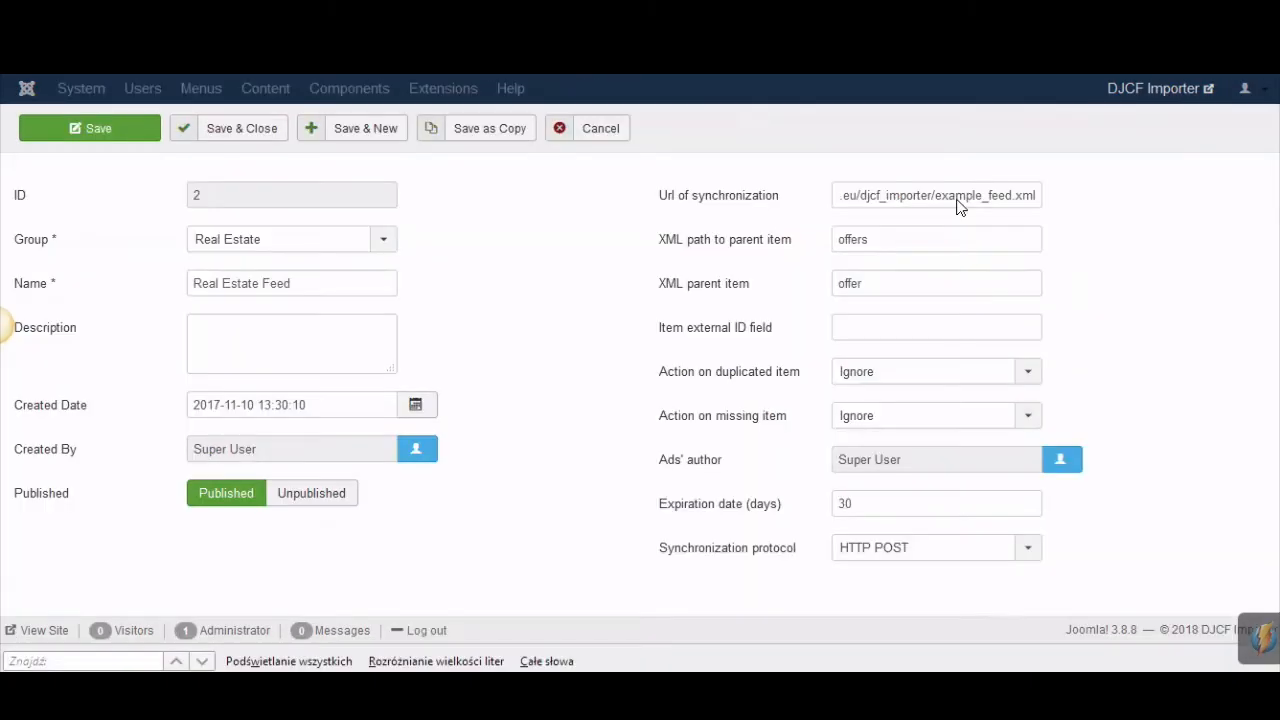
pyautogui.click(1028, 378)
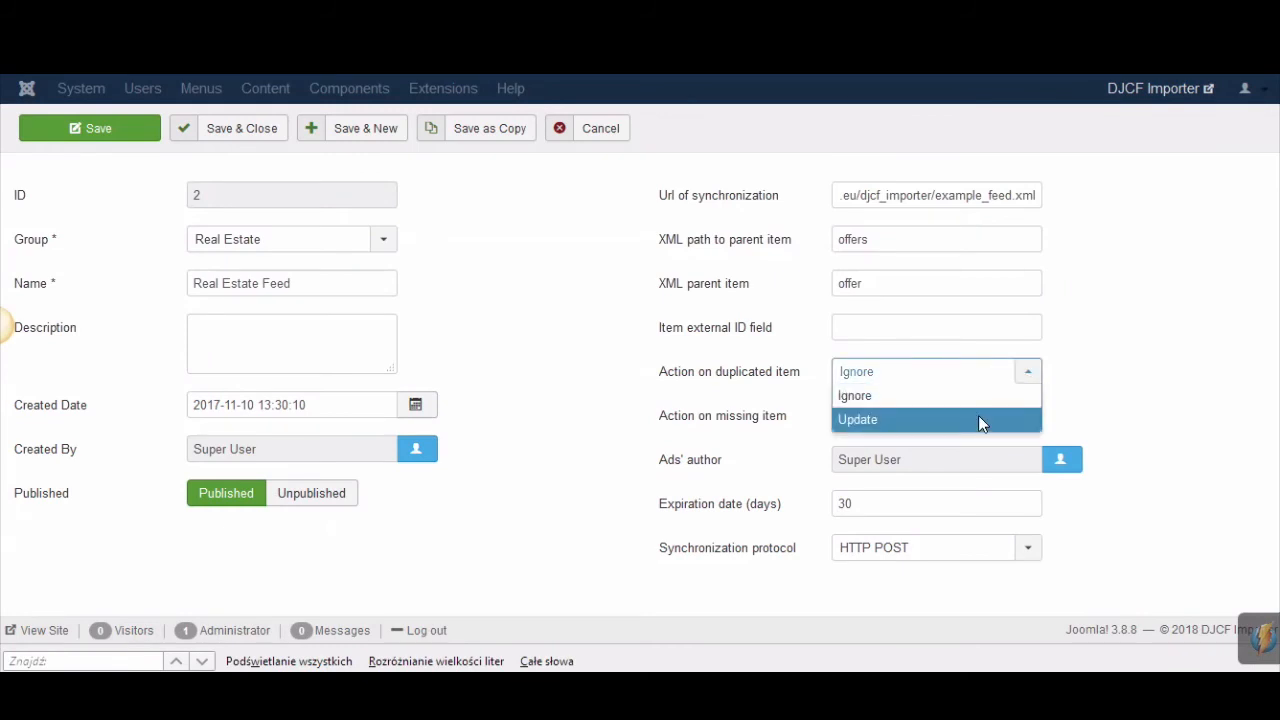
pyautogui.click(980, 420)
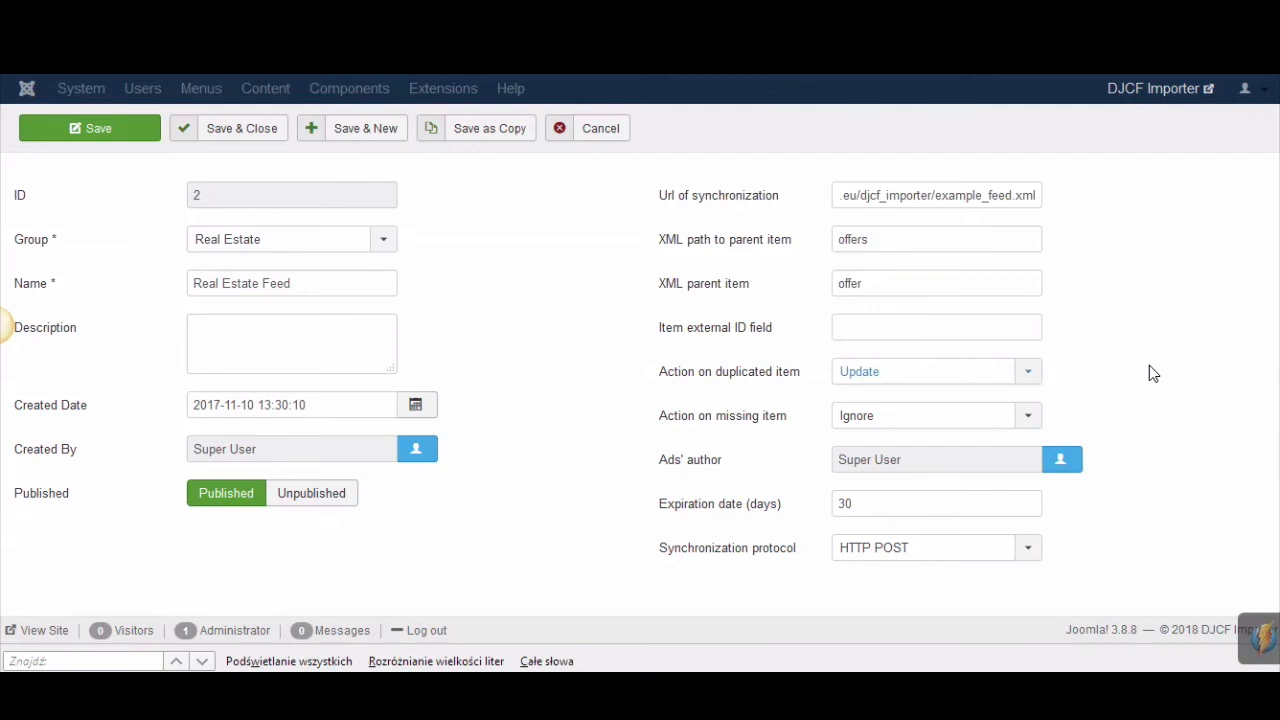
pyautogui.click(578, 132)
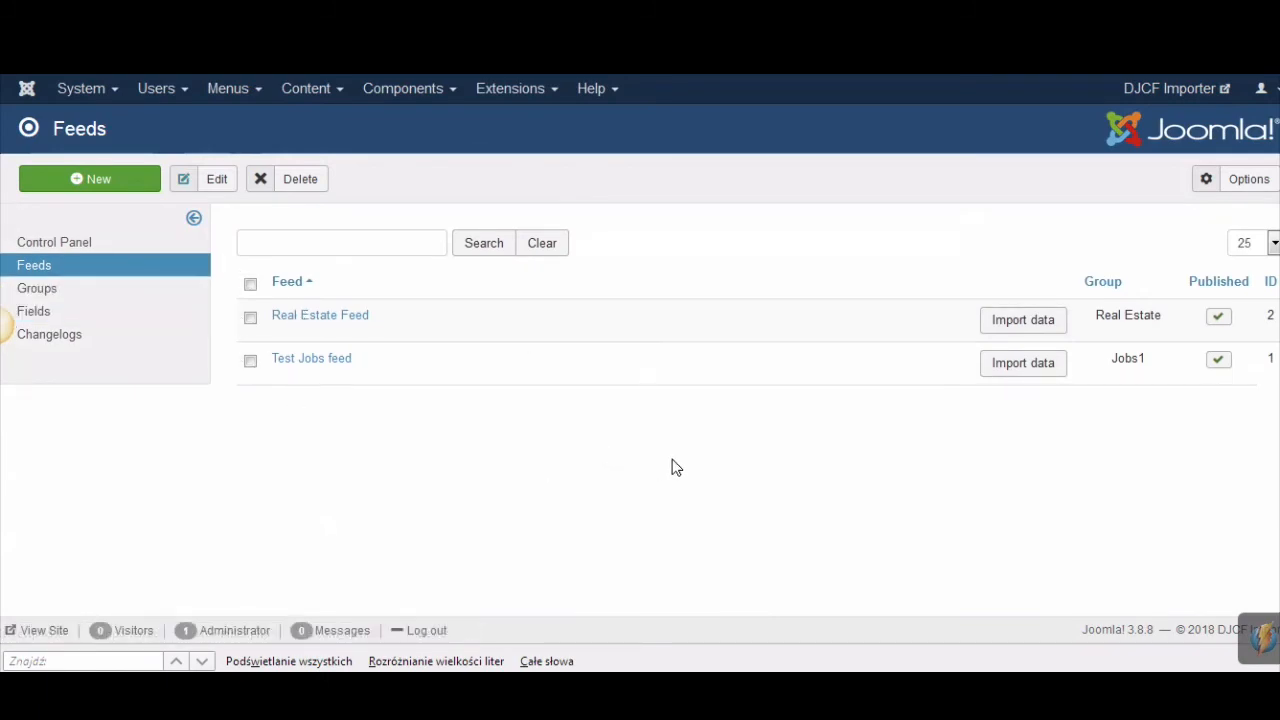
# Examine the core fields available to a new importer field, including id, and close the new field form without saving.
pyautogui.click(101, 313)
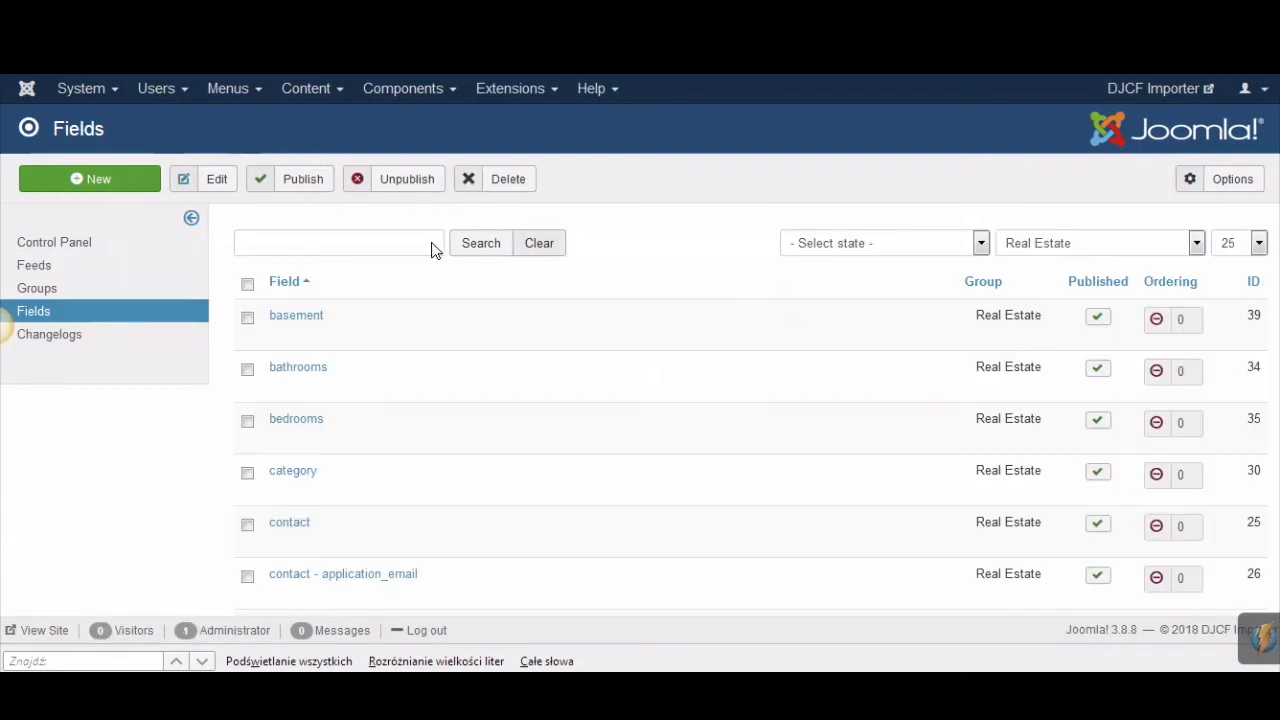
pyautogui.click(145, 181)
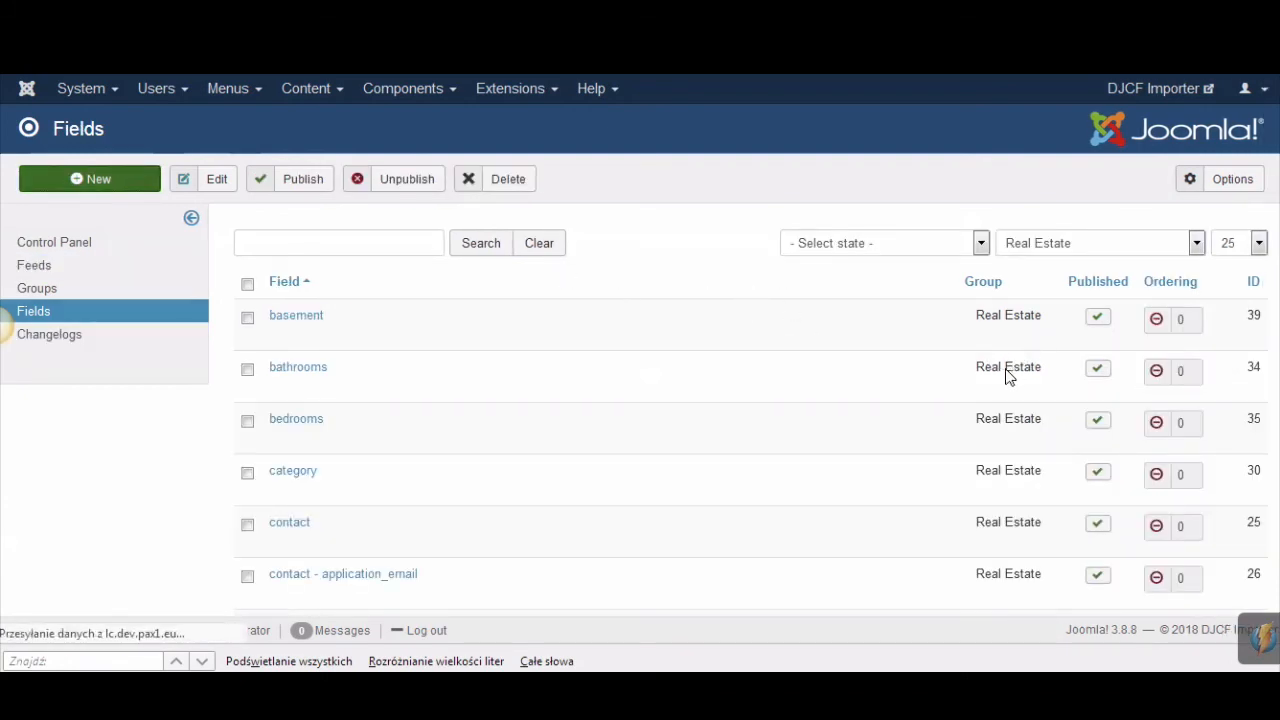
pyautogui.click(962, 437)
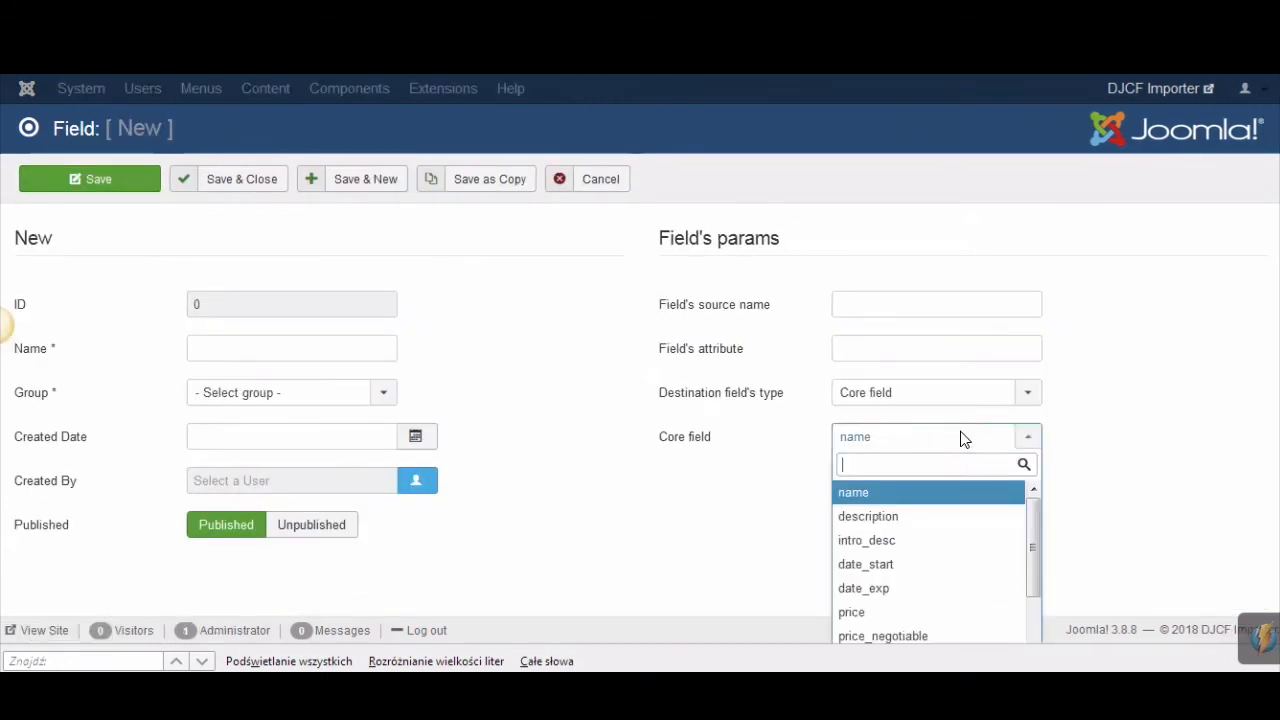
pyautogui.scroll(-5, 971, 523)
pyautogui.scroll(-1, 1160, 543)
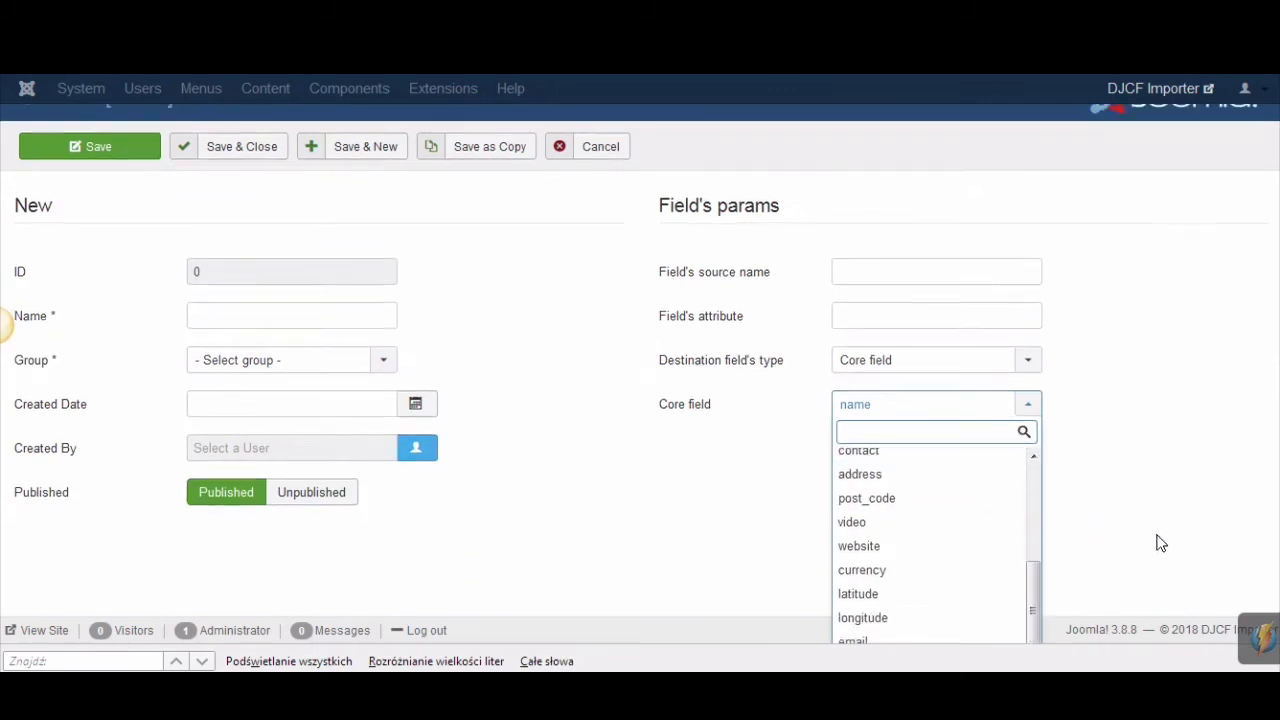
pyautogui.scroll(-1, 1160, 543)
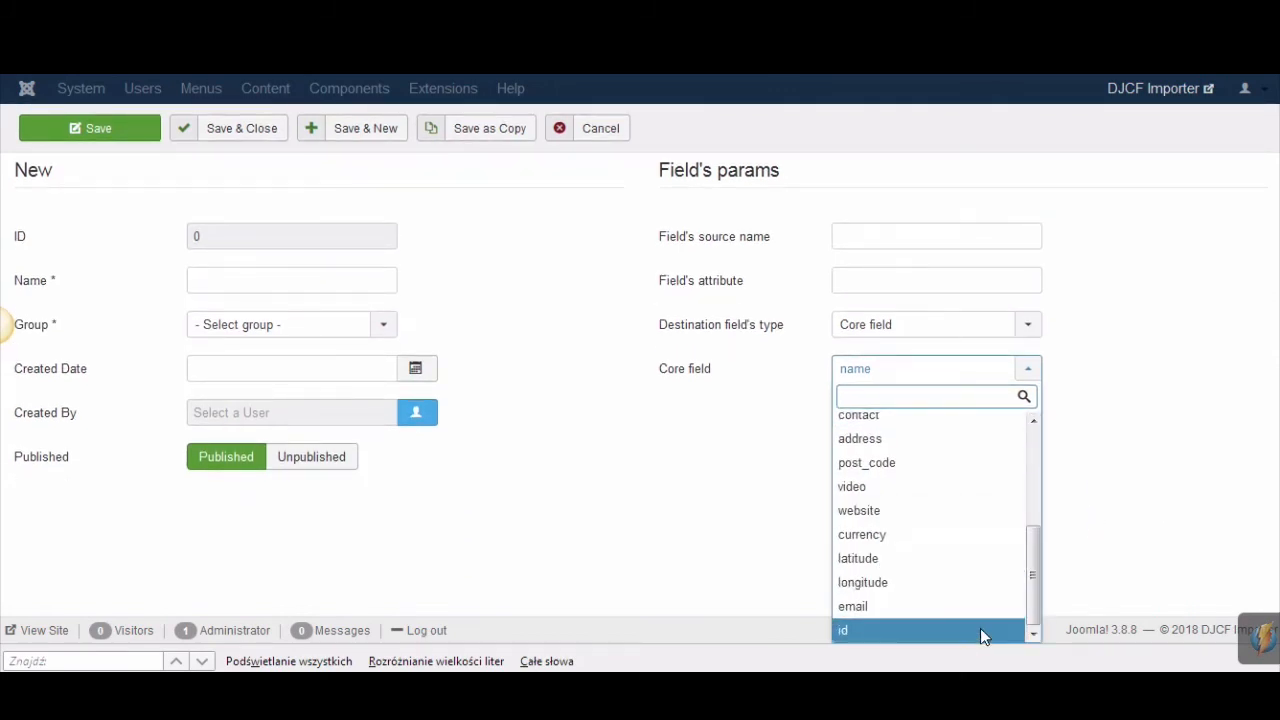
pyautogui.scroll(2, 1106, 426)
pyautogui.click(1106, 426)
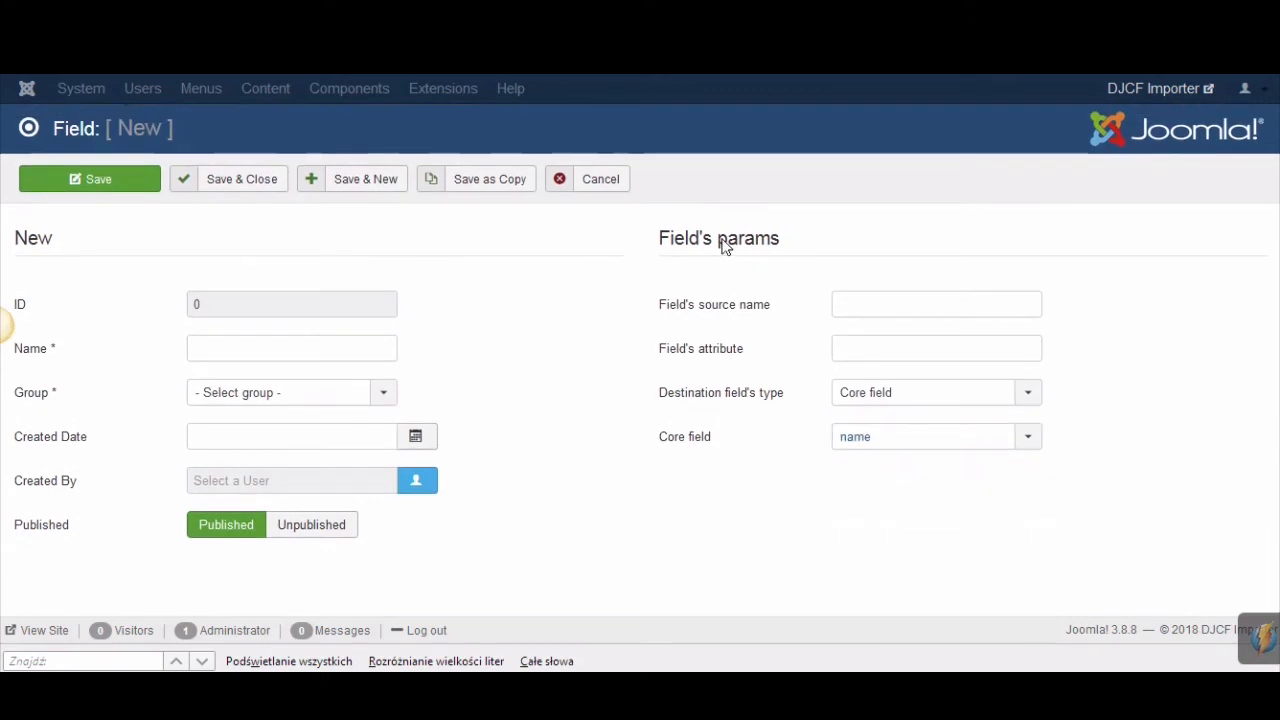
pyautogui.click(597, 178)
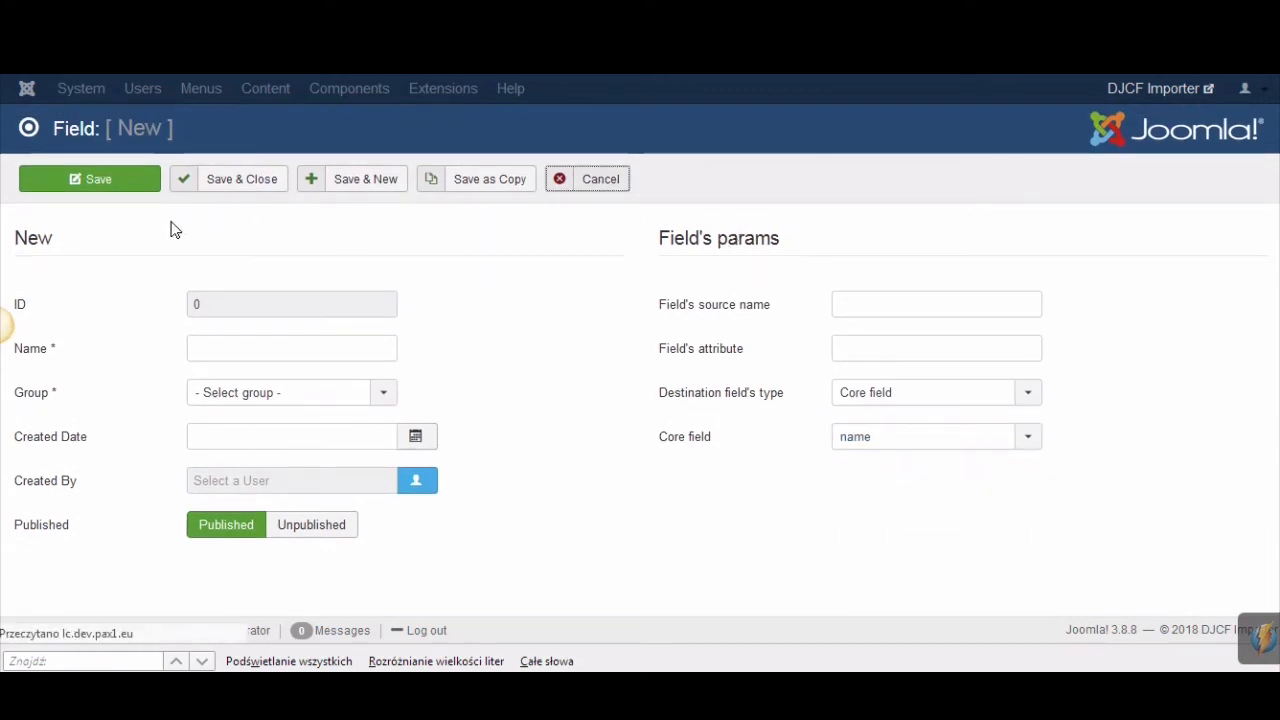
# Reopen the Real Estate Feed, examine its duplicated item actions, synchronization protocol options and URL, and close it without changes.
pyautogui.click(60, 272)
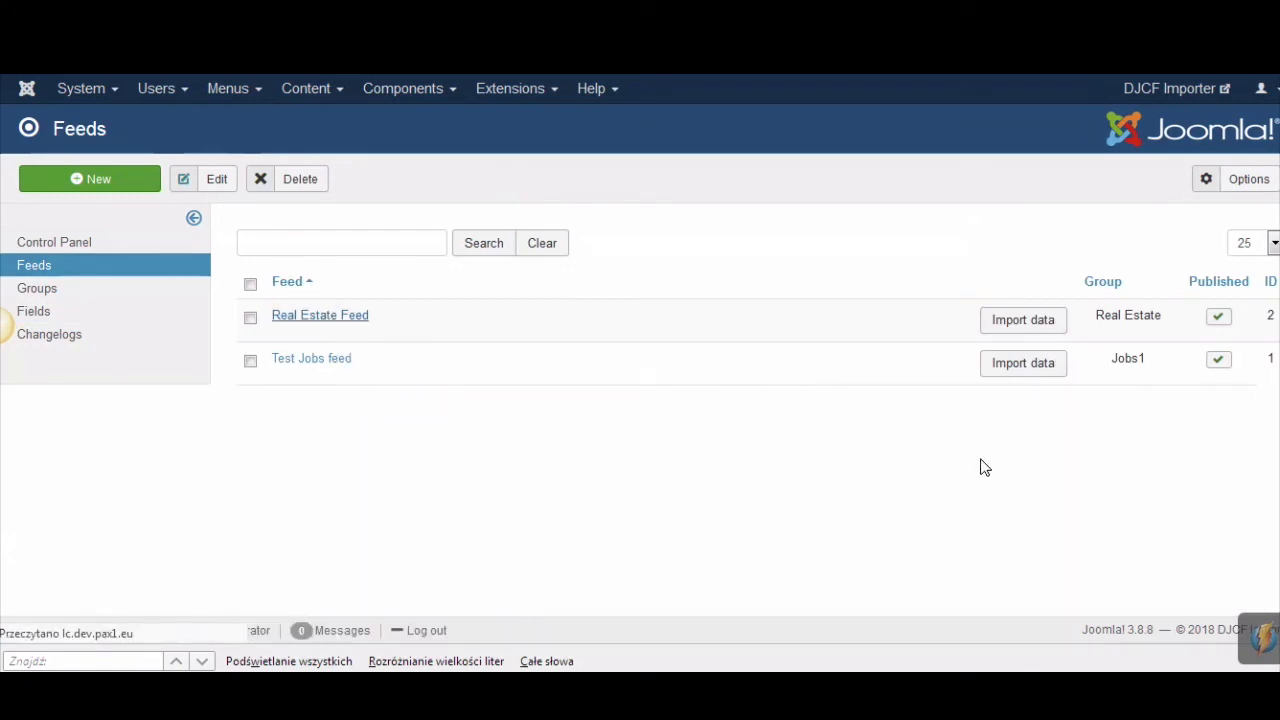
pyautogui.scroll(-2, 1147, 443)
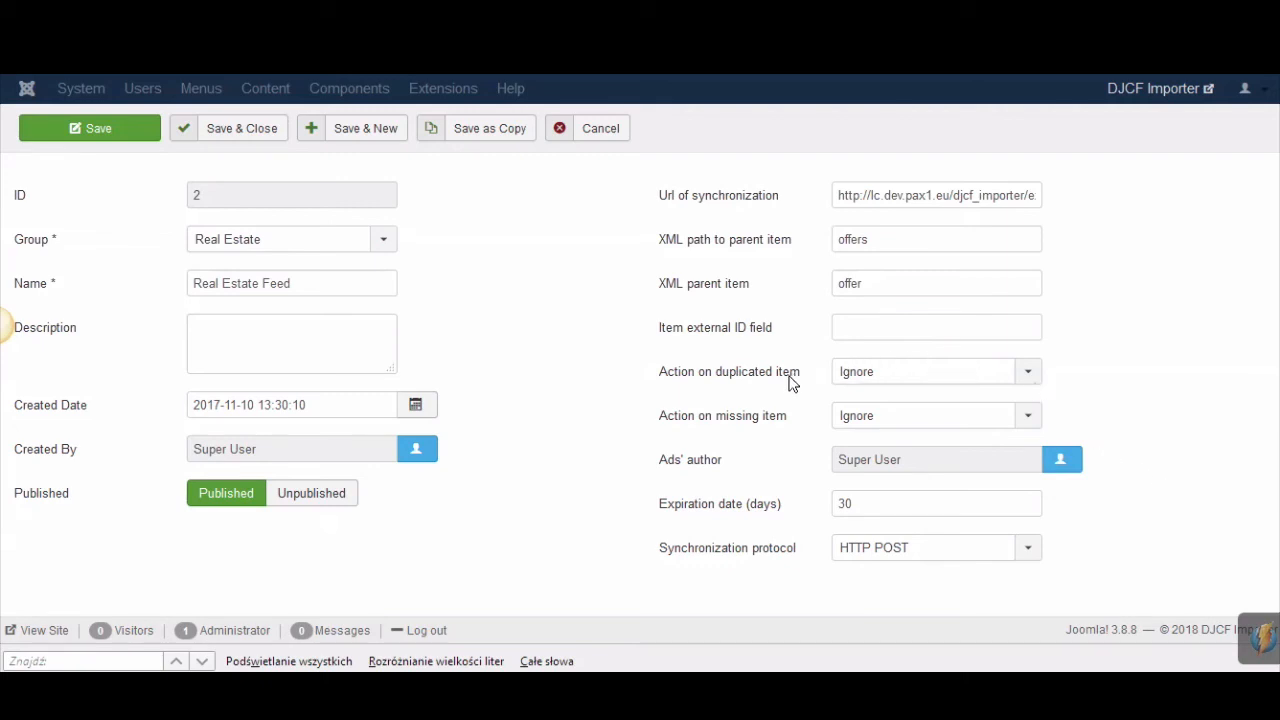
pyautogui.click(928, 376)
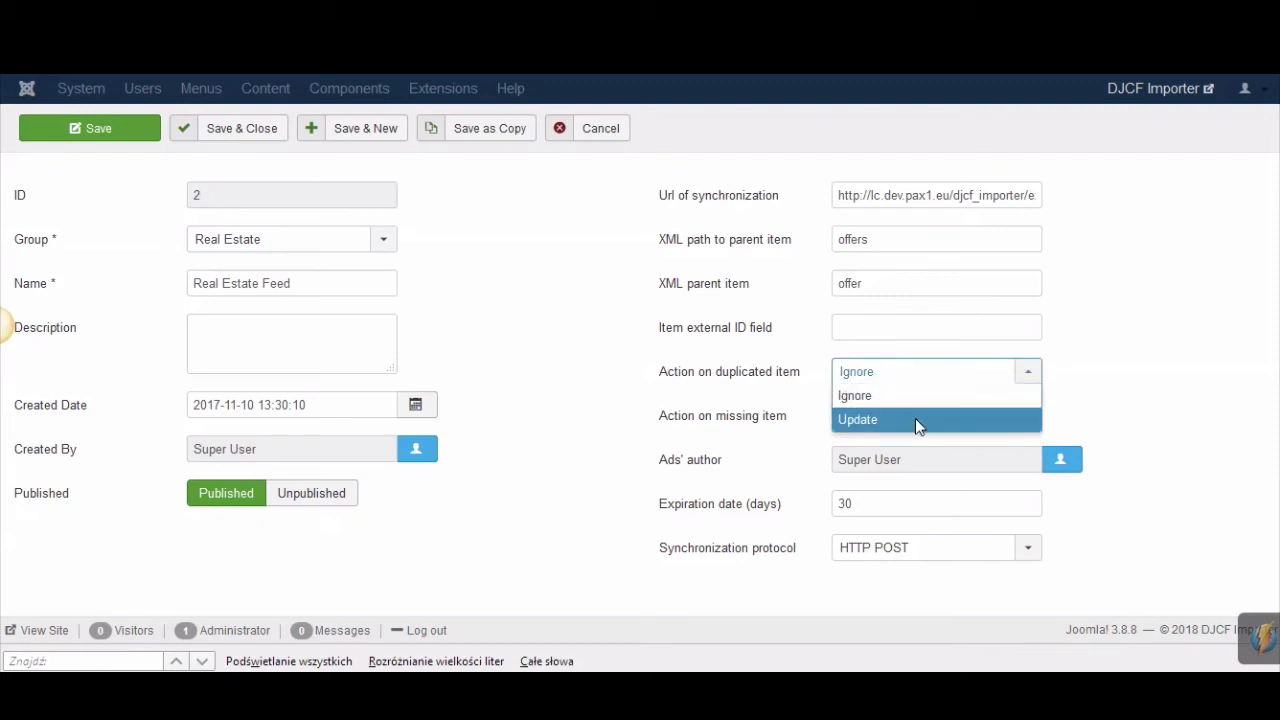
pyautogui.click(1175, 371)
pyautogui.moveTo(754, 417)
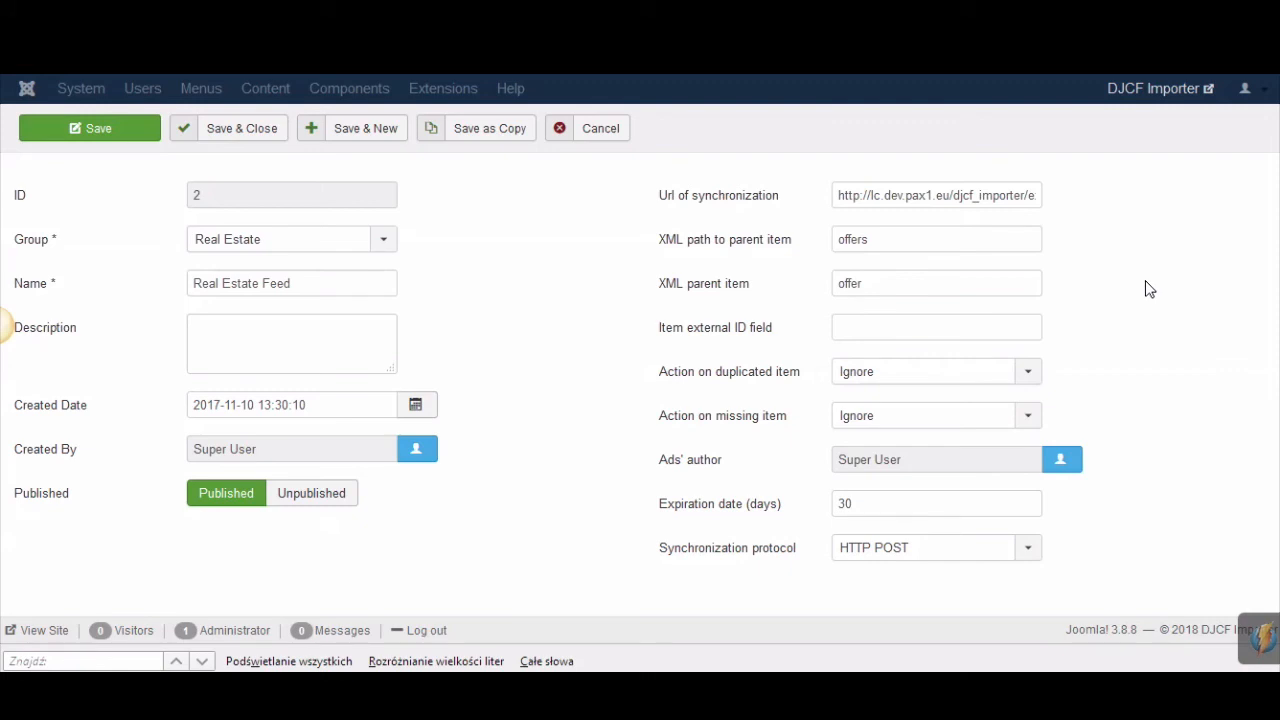
pyautogui.click(952, 552)
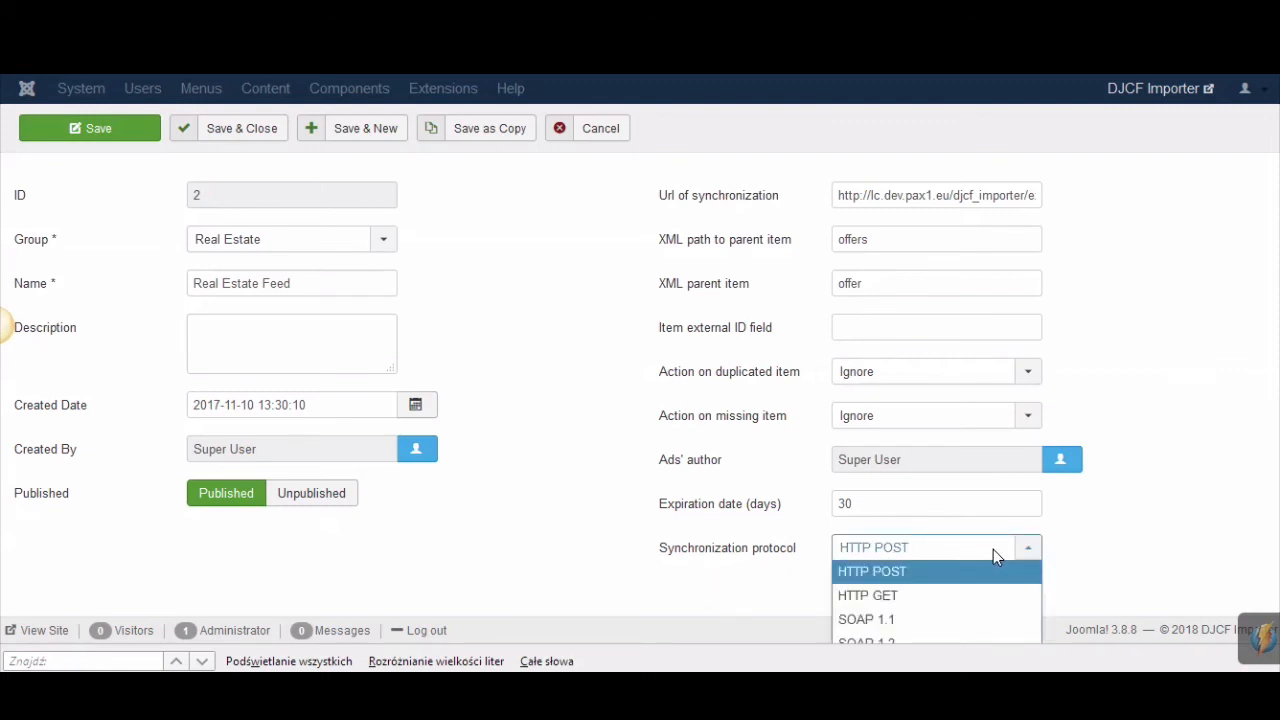
pyautogui.click(1147, 555)
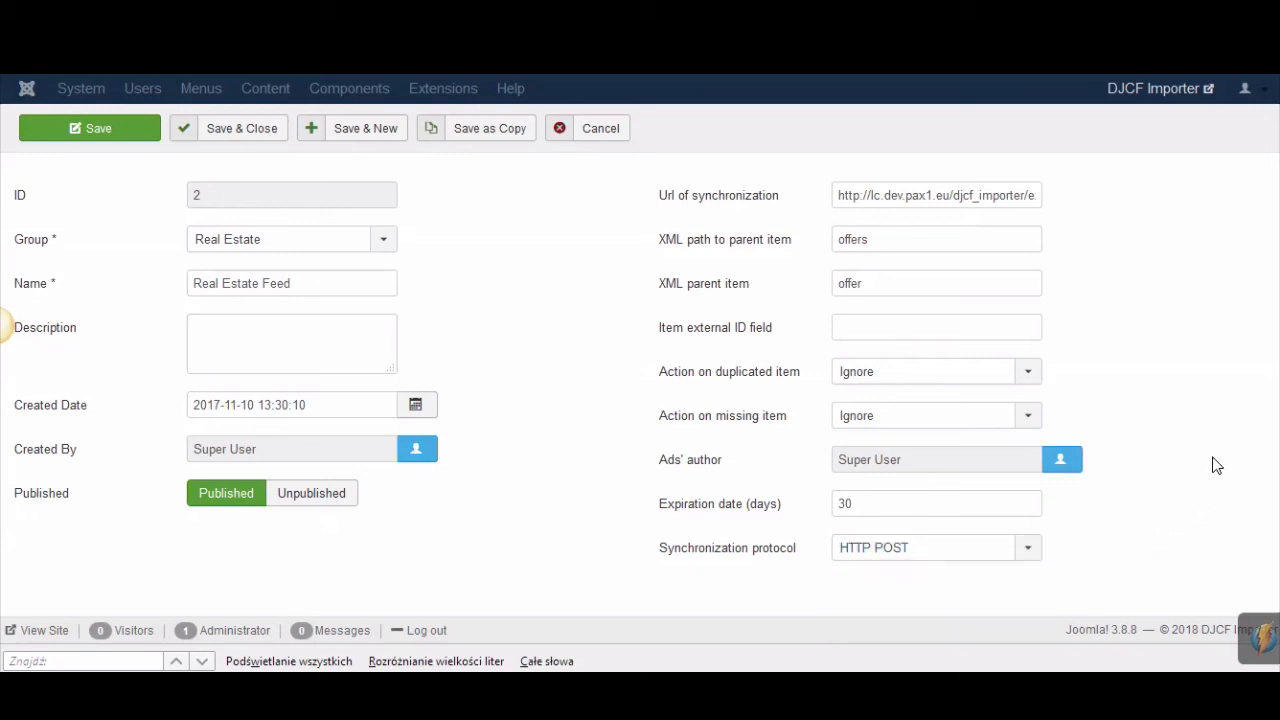
pyautogui.click(1027, 195)
pyautogui.scroll(2, 609, 230)
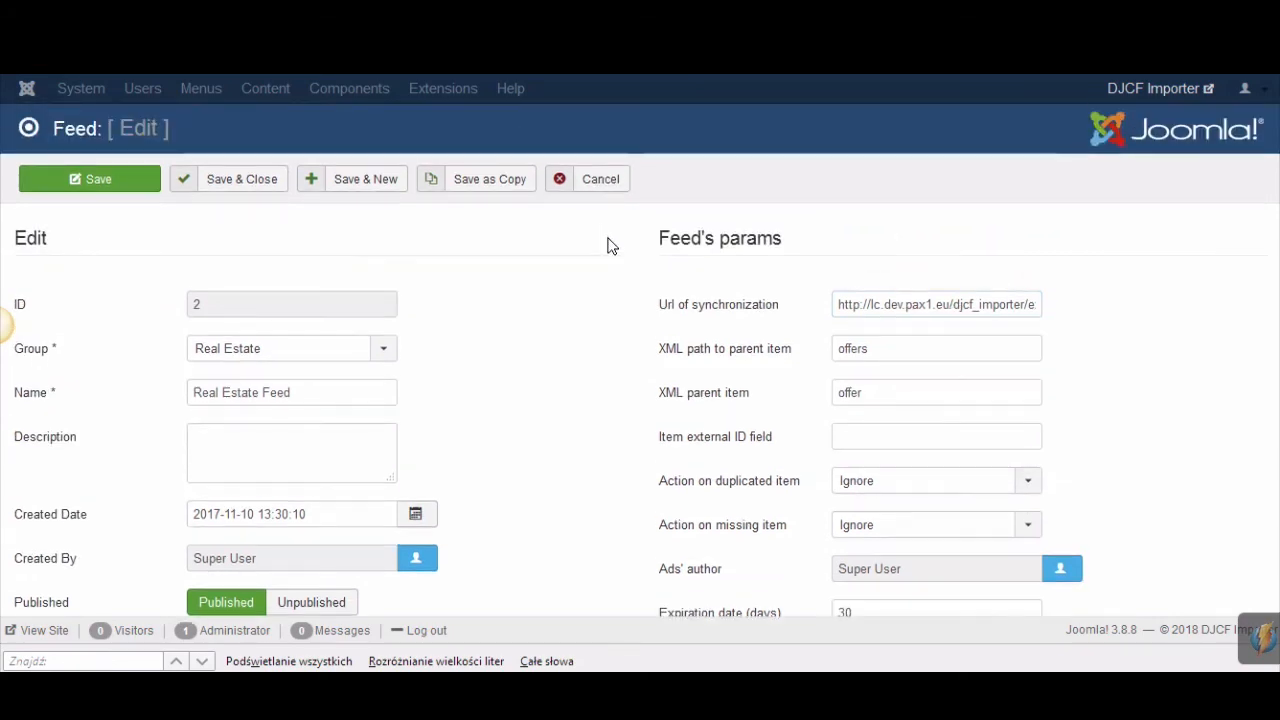
pyautogui.click(604, 182)
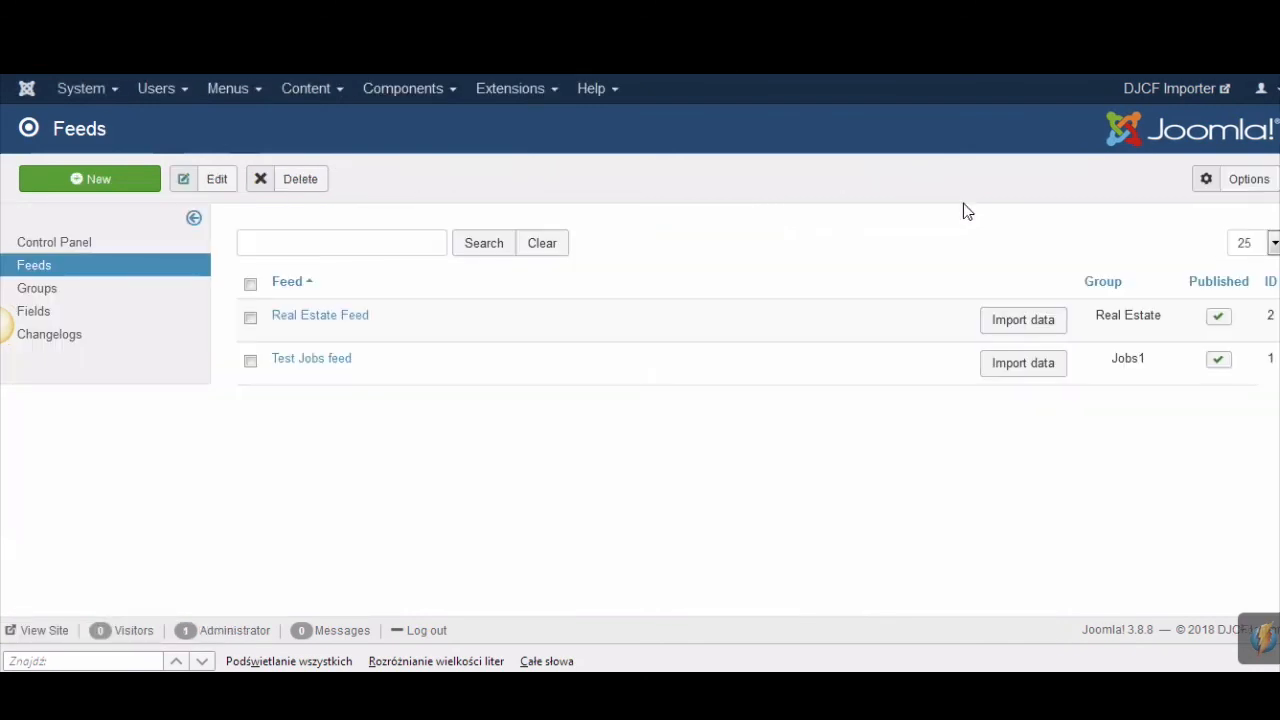
# Import the Real Estate Feed's data and display the DJ-Classifieds items list.
pyautogui.click(1033, 328)
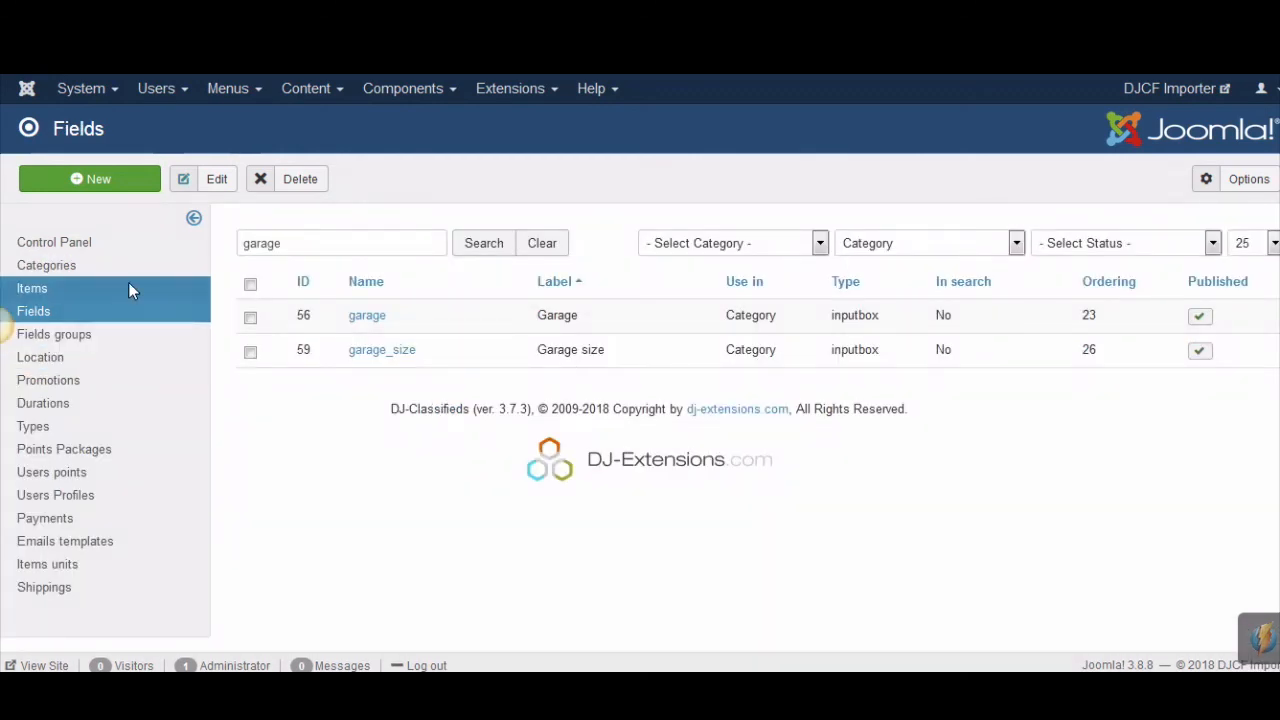
pyautogui.click(133, 288)
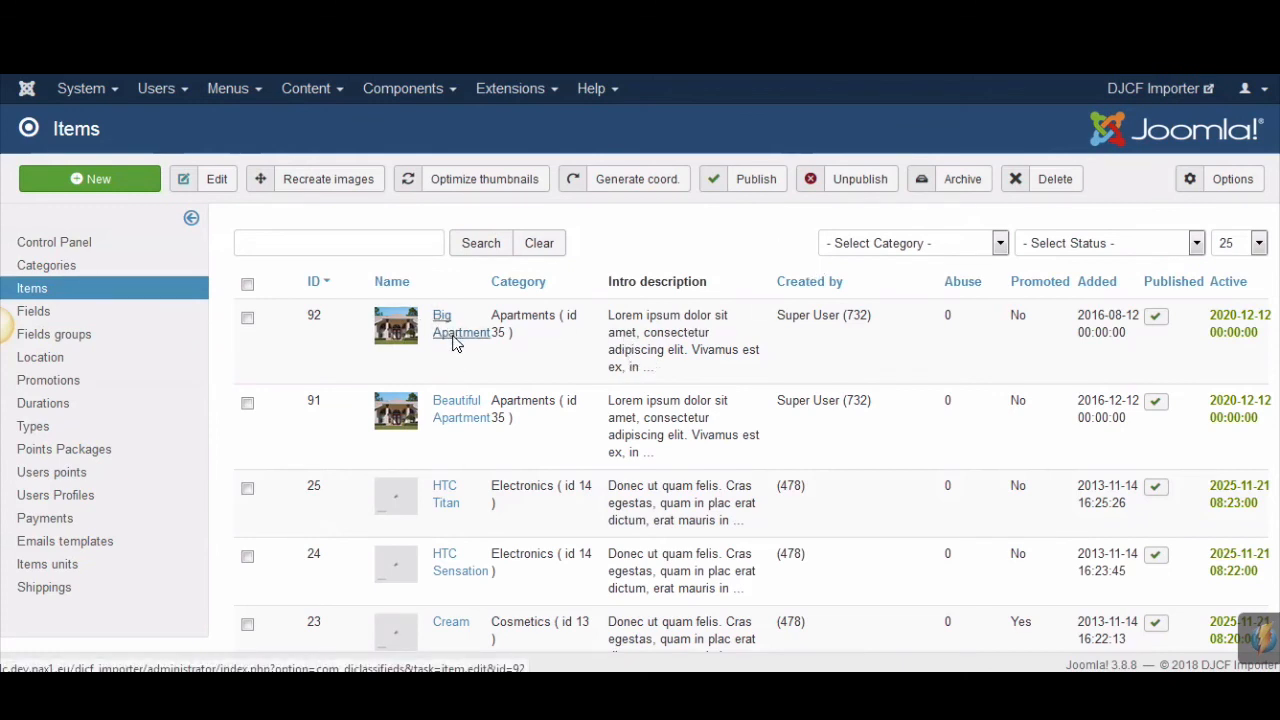
# Open the imported Big Apartment item, dismiss the editor plugin warning, and examine its custom fields, location, publishing settings, images and general details.
pyautogui.click(505, 338)
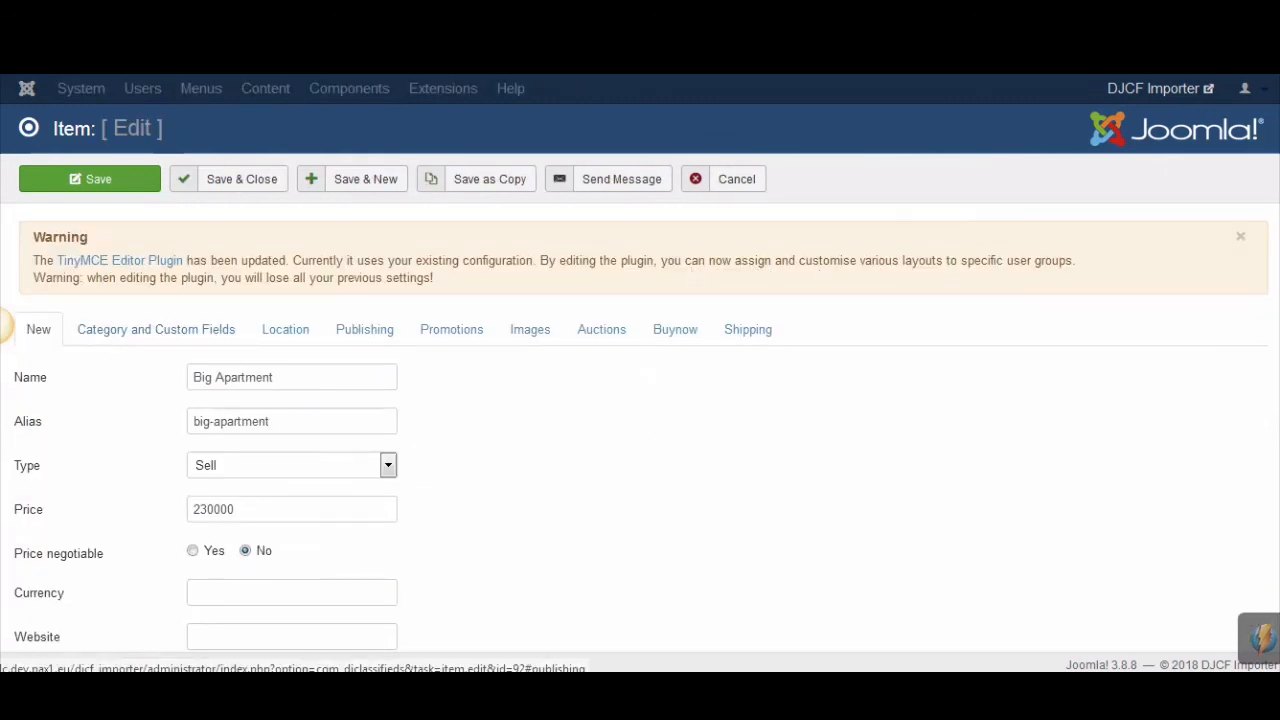
pyautogui.click(1240, 237)
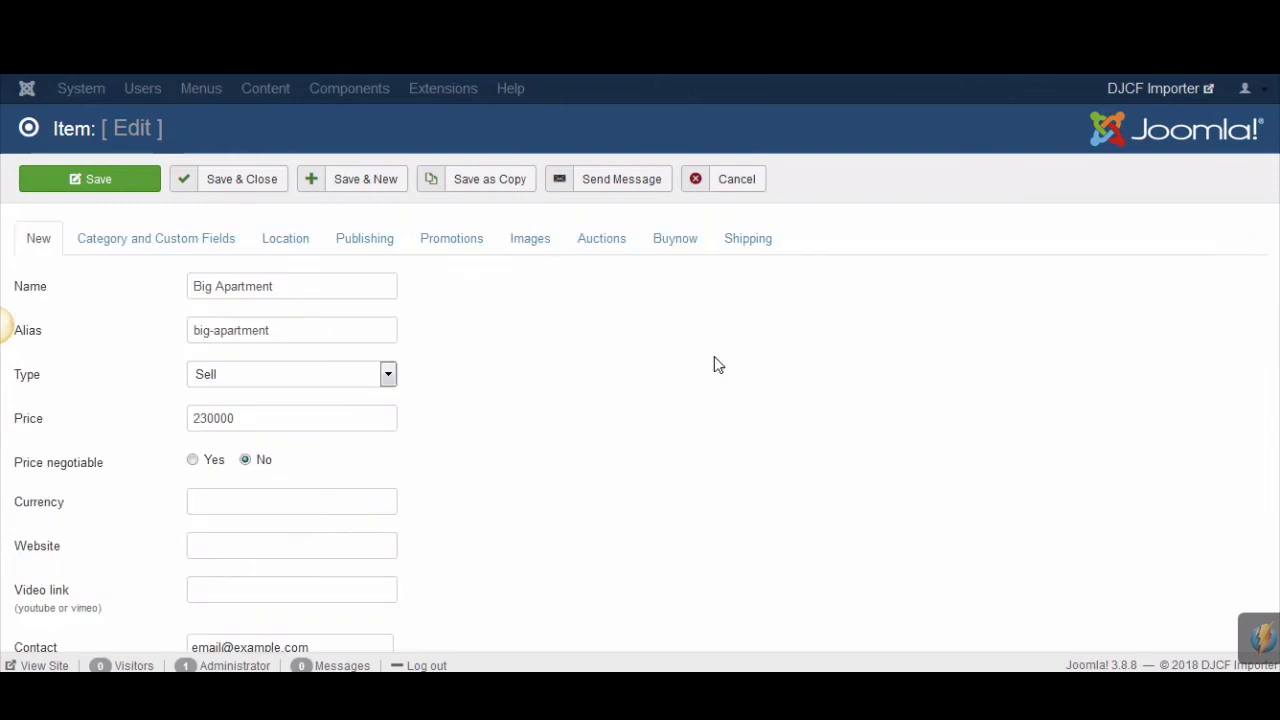
pyautogui.click(187, 245)
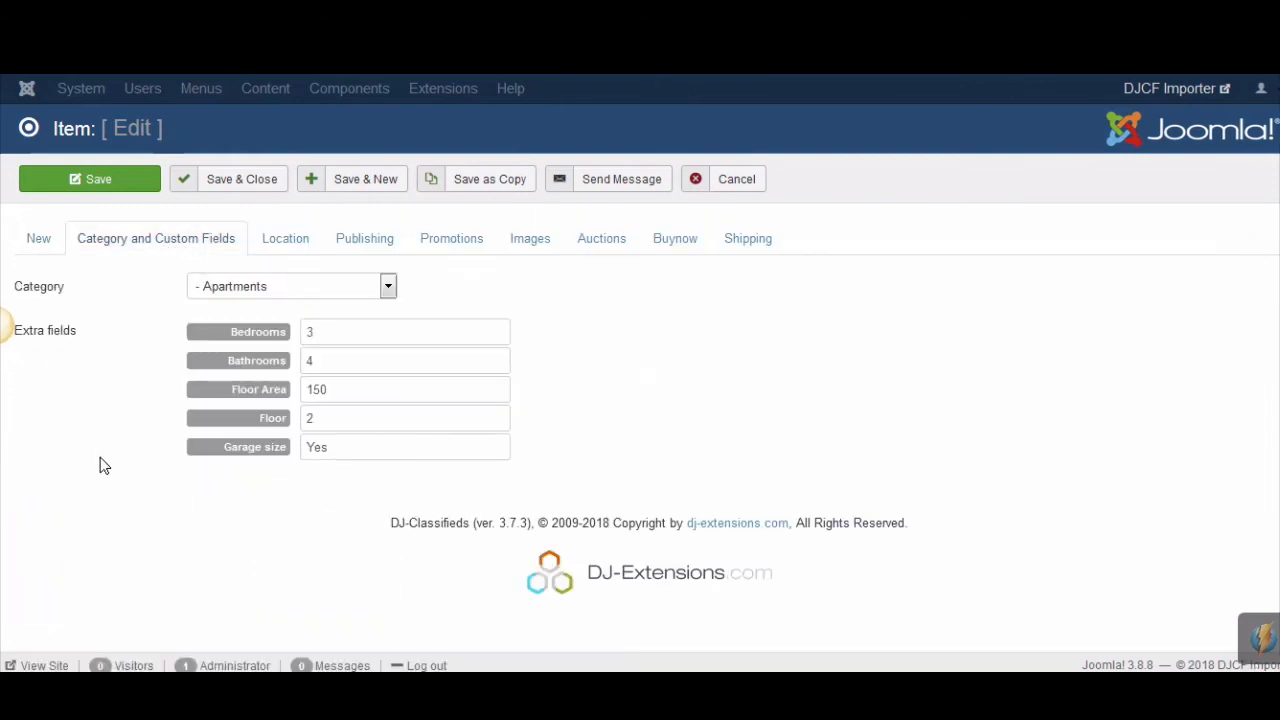
pyautogui.click(294, 236)
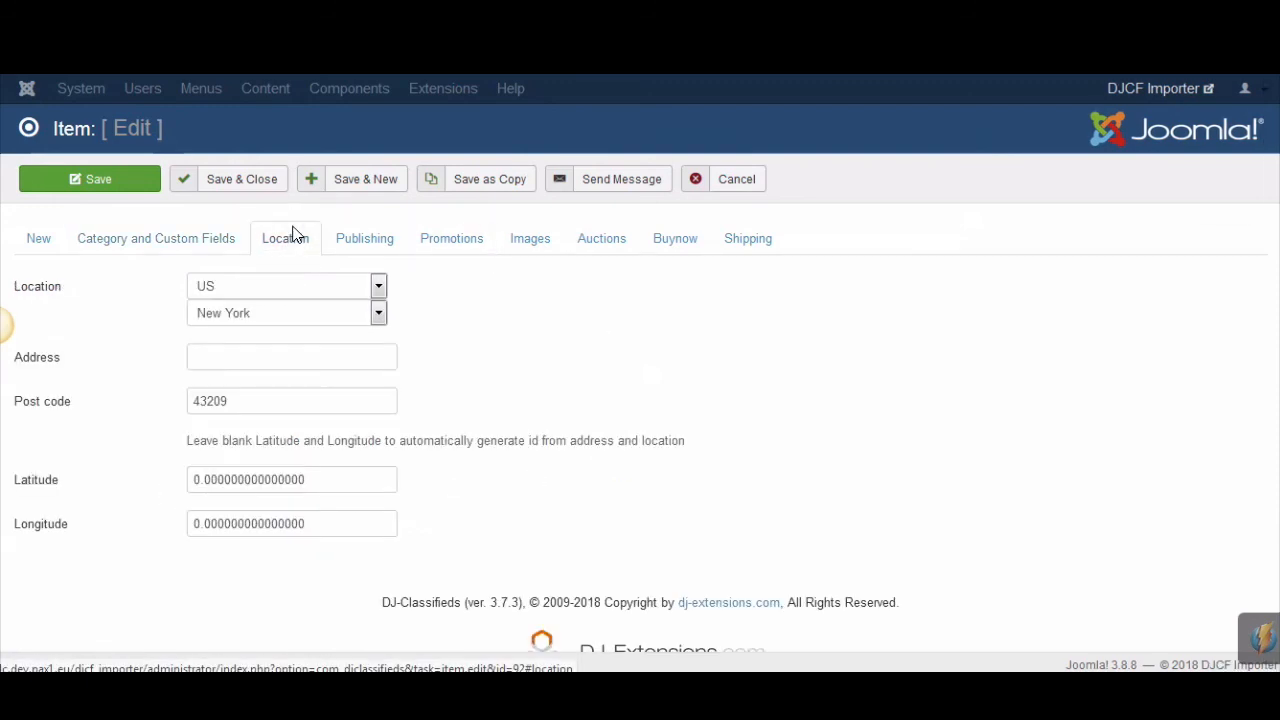
pyautogui.click(390, 240)
pyautogui.click(554, 240)
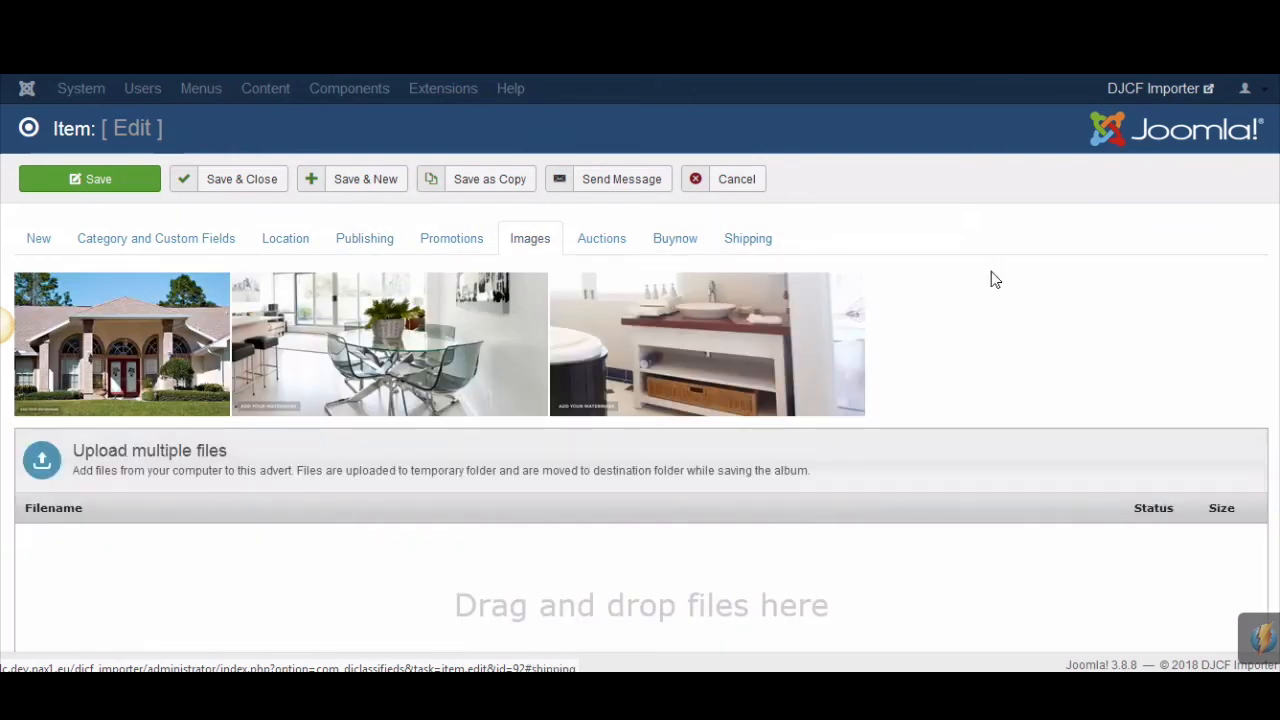
pyautogui.click(38, 239)
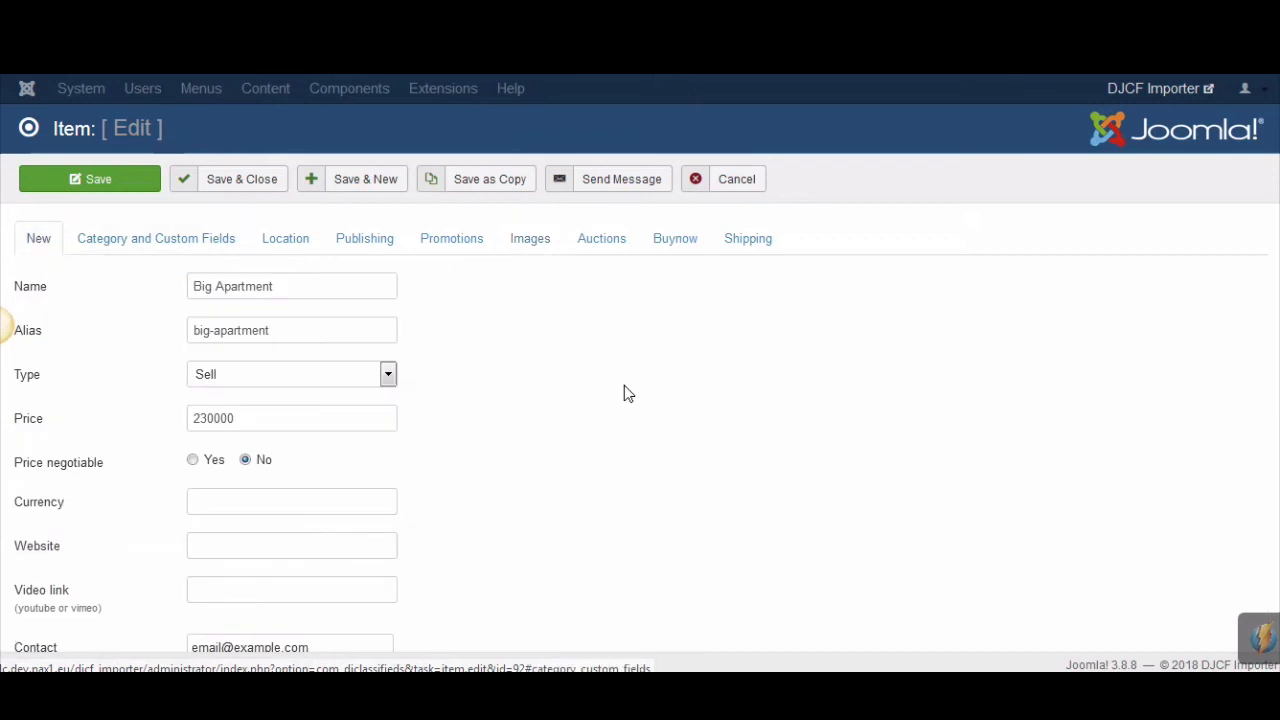